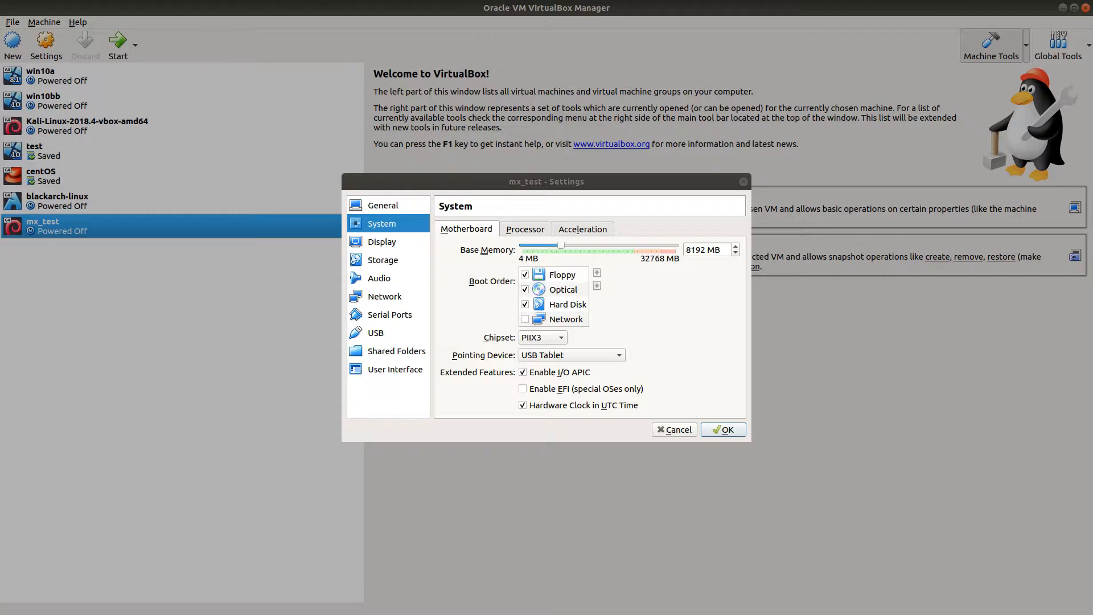
Step: Show the mx_test machine's storage settings and switch to the review notes in Visual Studio Code
click(392, 261)
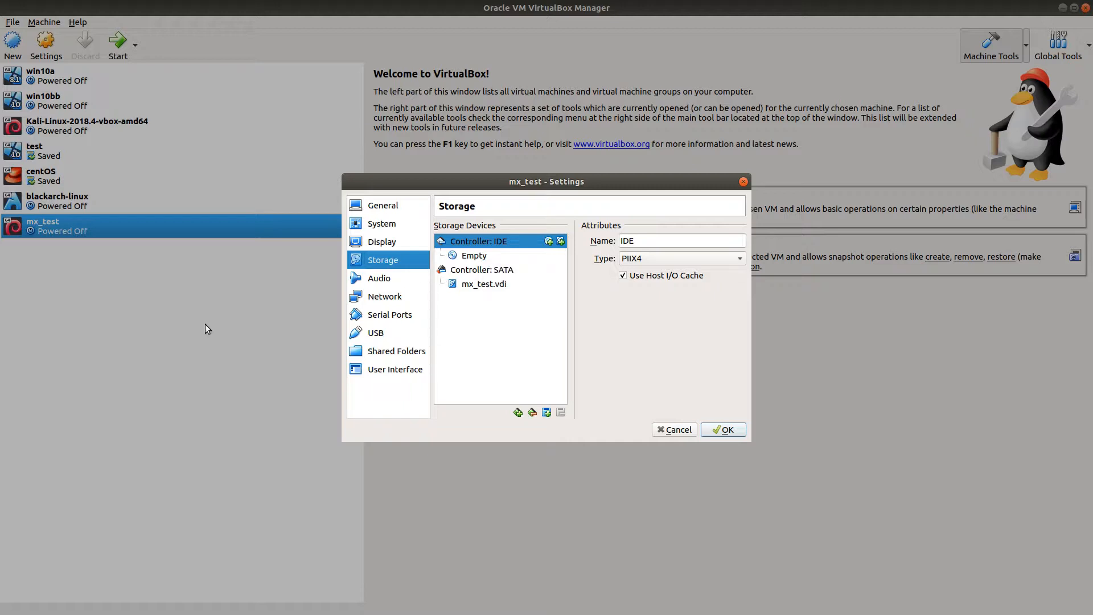
click(1063, 8)
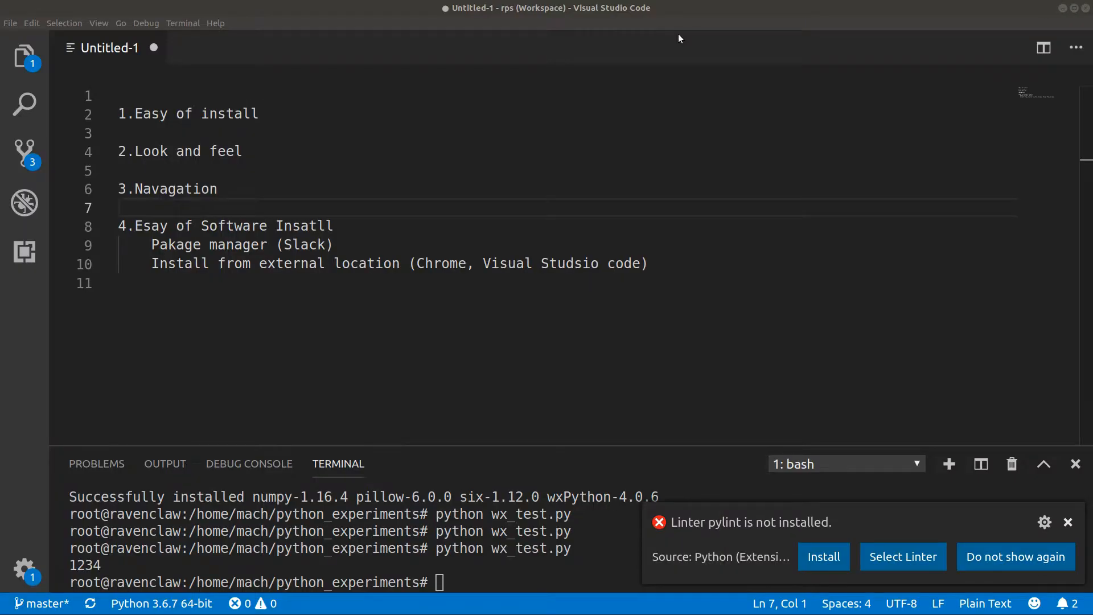
Step: Highlight the ease of install, look and feel, and navigation criteria in turn in the review notes
click(136, 114)
drag(202, 114, 274, 113)
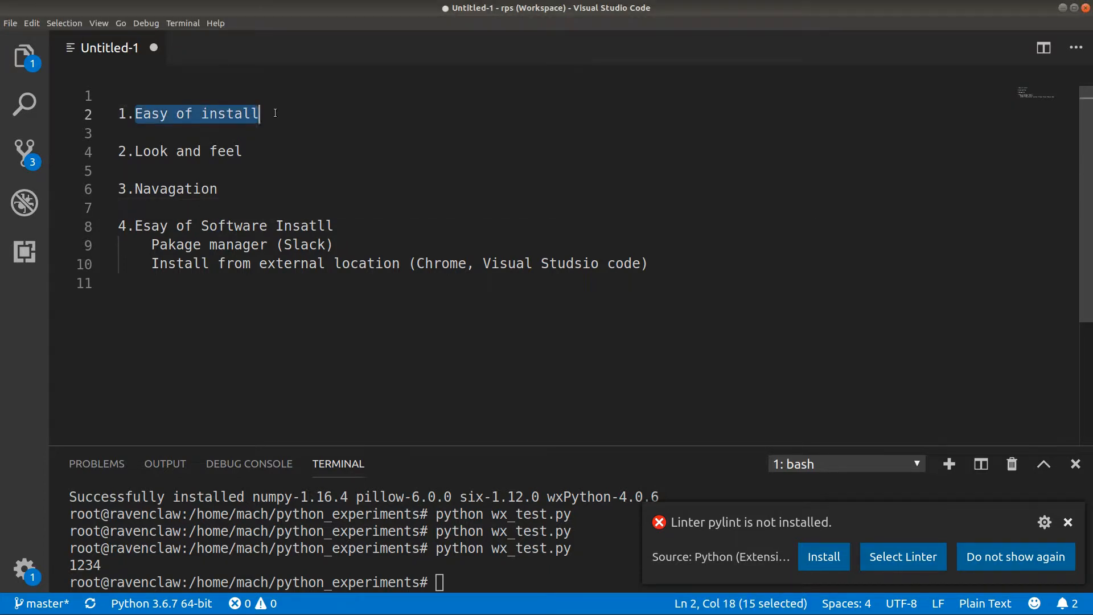
drag(135, 151, 255, 149)
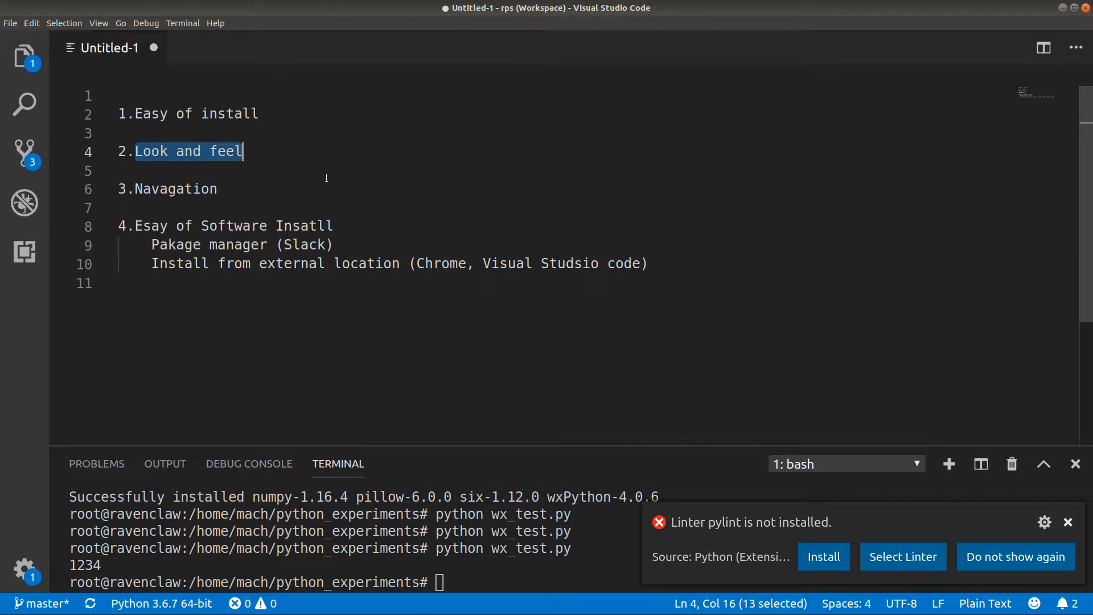
drag(134, 189, 249, 189)
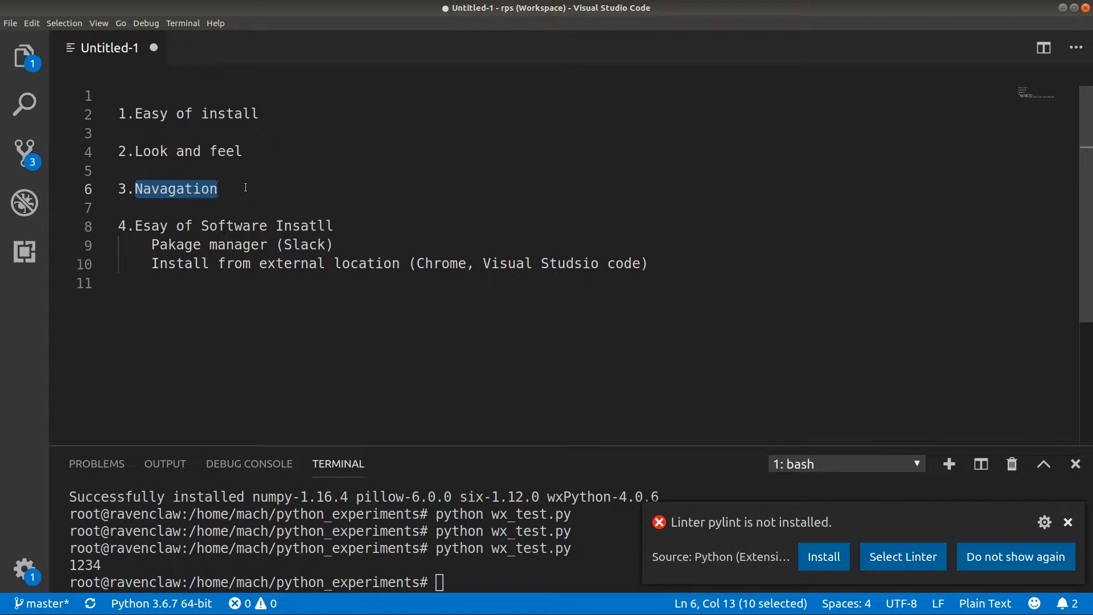
Step: Highlight the software install criterion with its external-location examples, Chrome and Visual Studio Code, and its package manager example, Slack
click(136, 226)
drag(157, 226, 498, 245)
drag(603, 254, 649, 264)
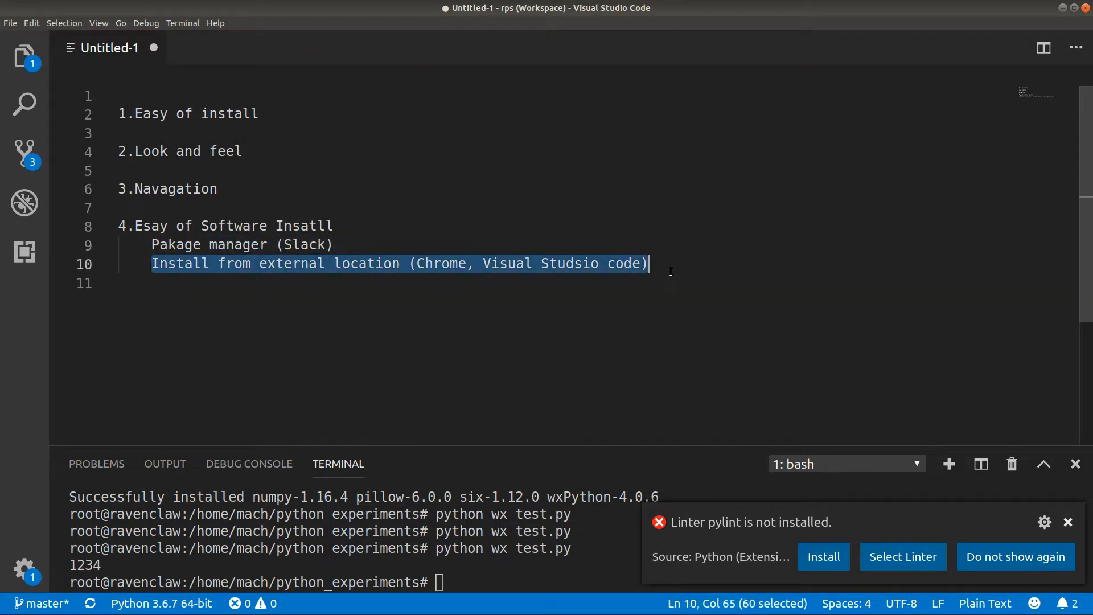
click(421, 264)
drag(420, 264, 641, 264)
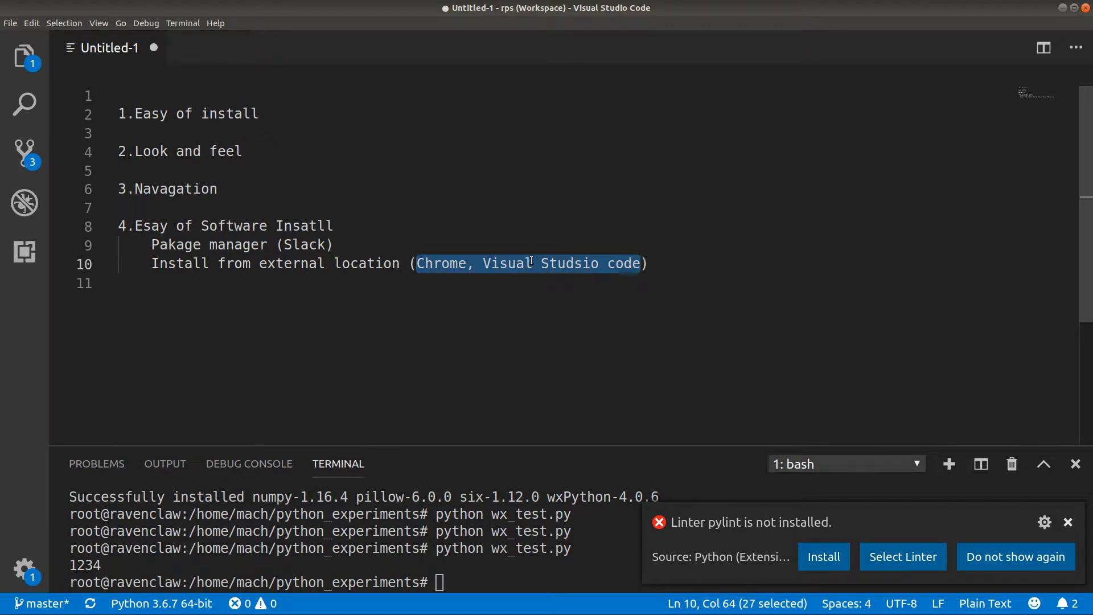
click(336, 244)
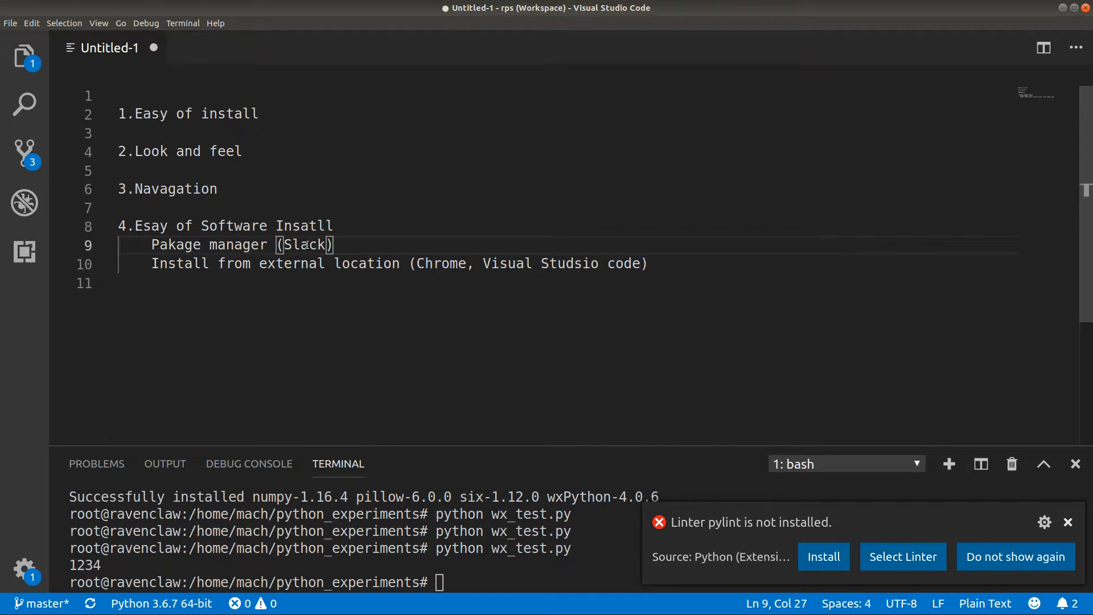
drag(327, 245, 285, 245)
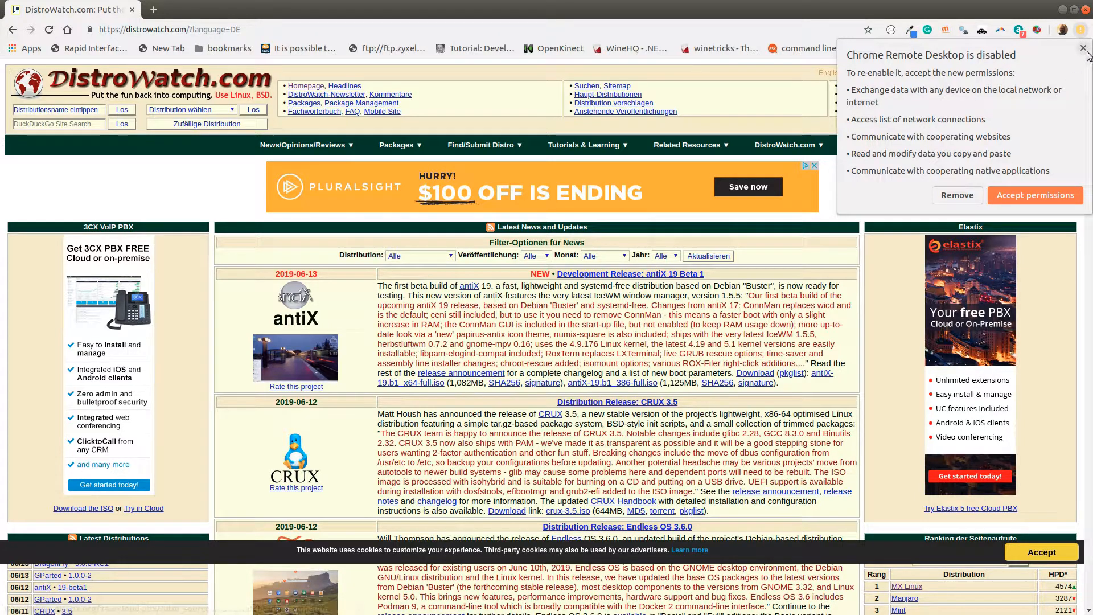
Step: Dismiss the Chrome Remote Desktop permission prompt and open the MX Linux page from DistroWatch's page hit ranking
click(1048, 196)
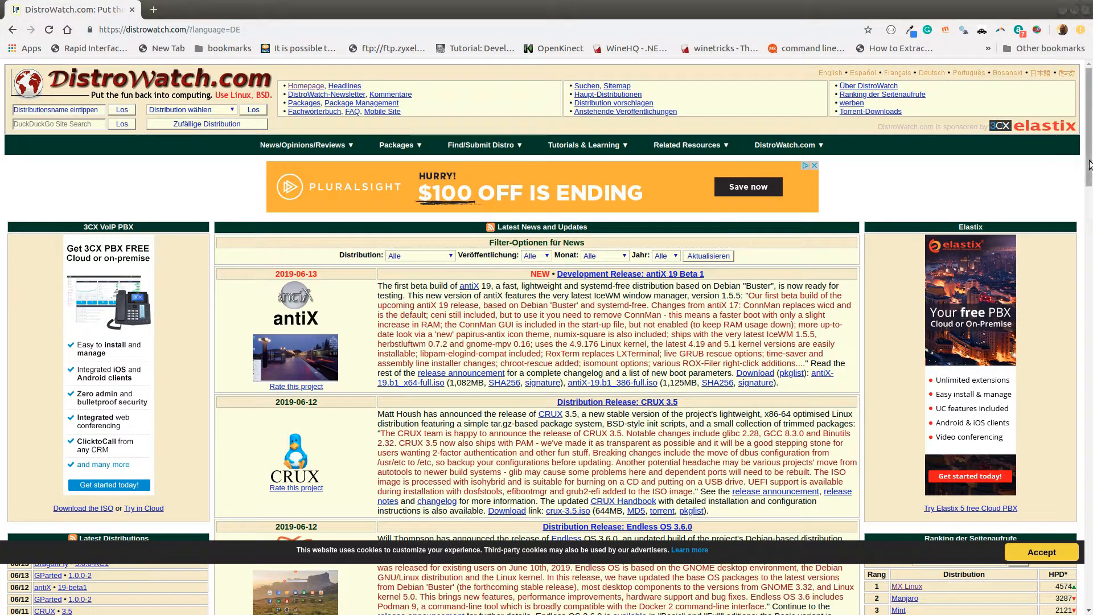
drag(1089, 168, 1091, 245)
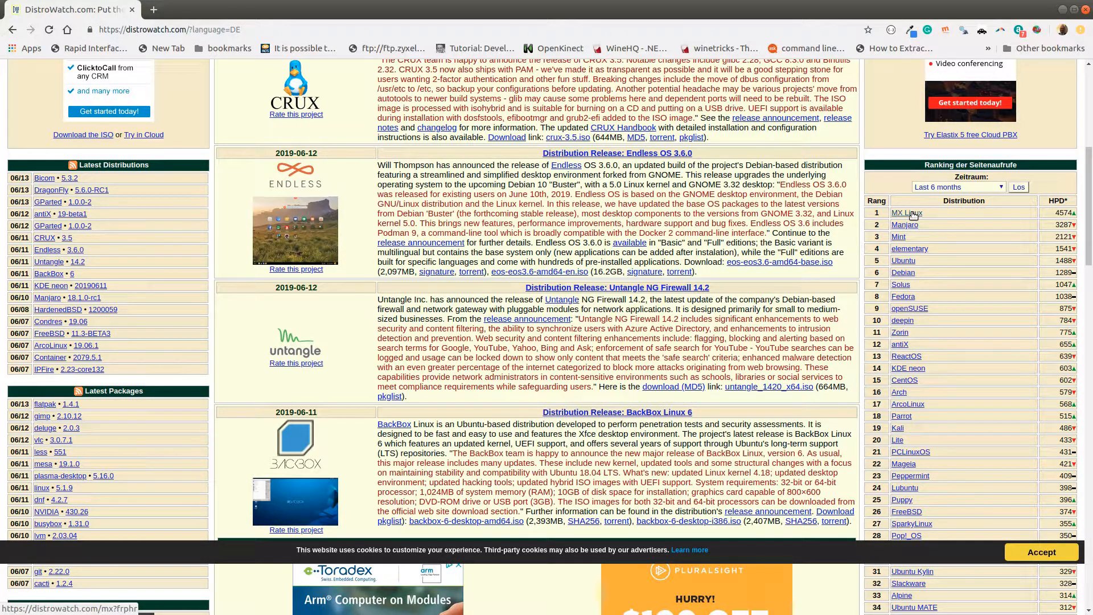
click(911, 213)
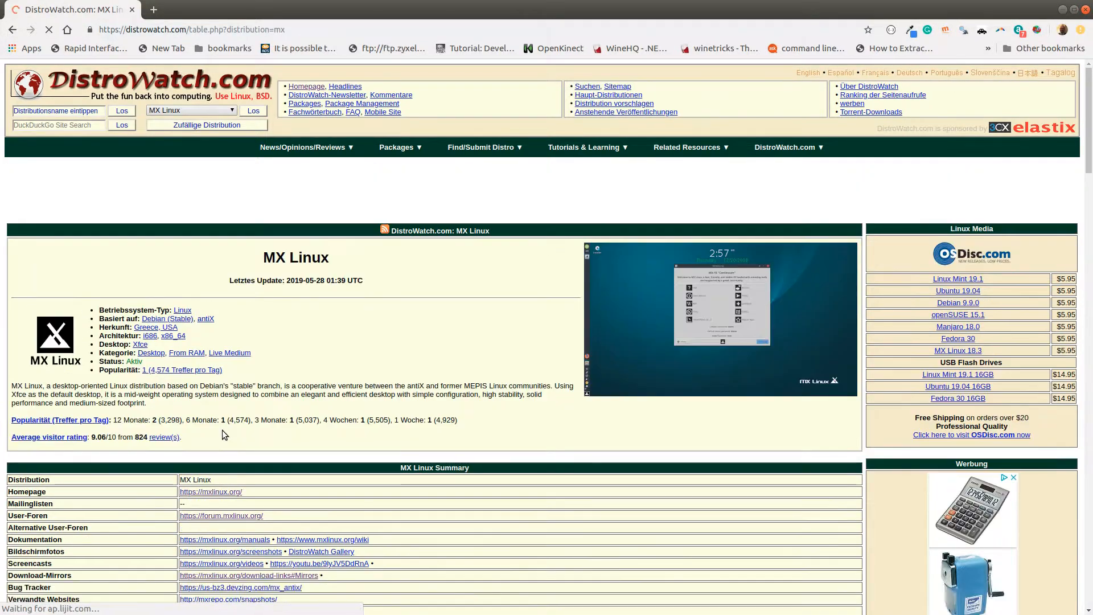
Step: Open the MX Linux homepage from its DistroWatch summary and look over the project description and download options
click(237, 493)
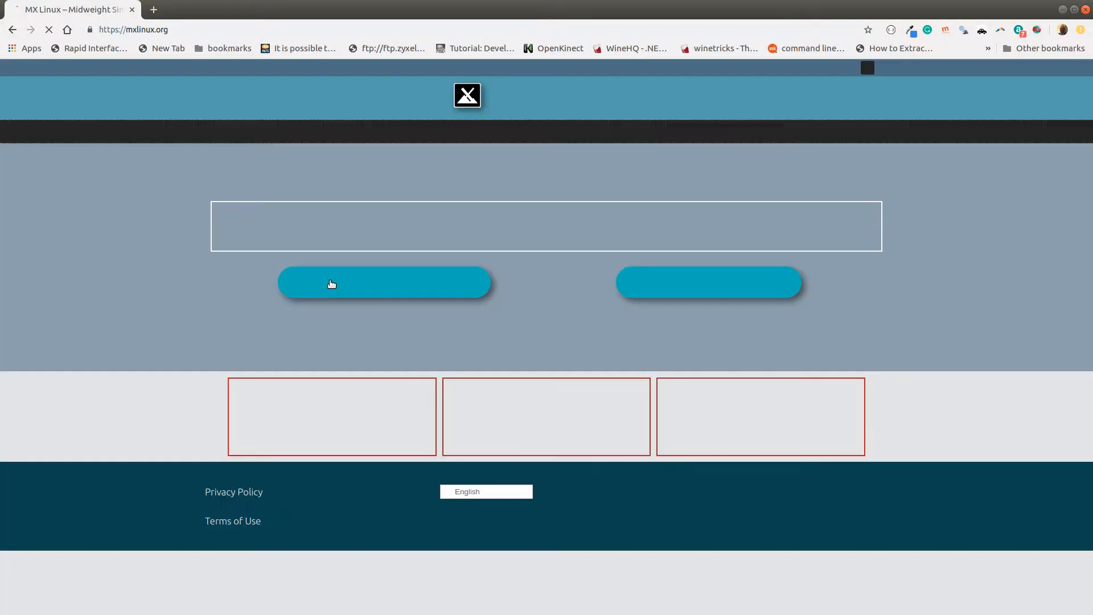
scroll(381, 304, down, 1)
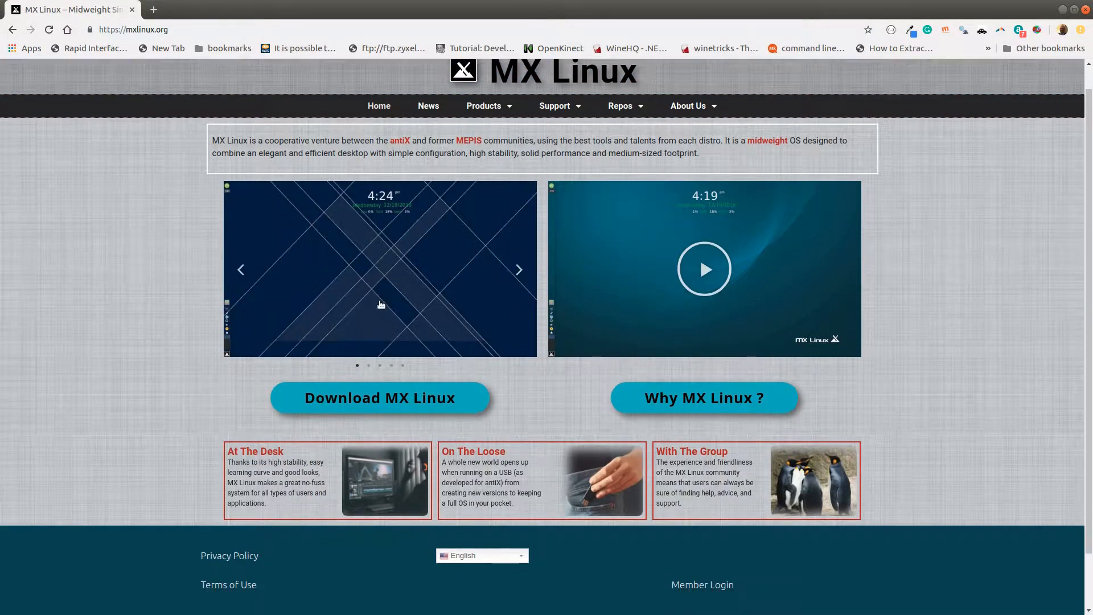
scroll(381, 304, down, 2)
scroll(542, 491, up, 3)
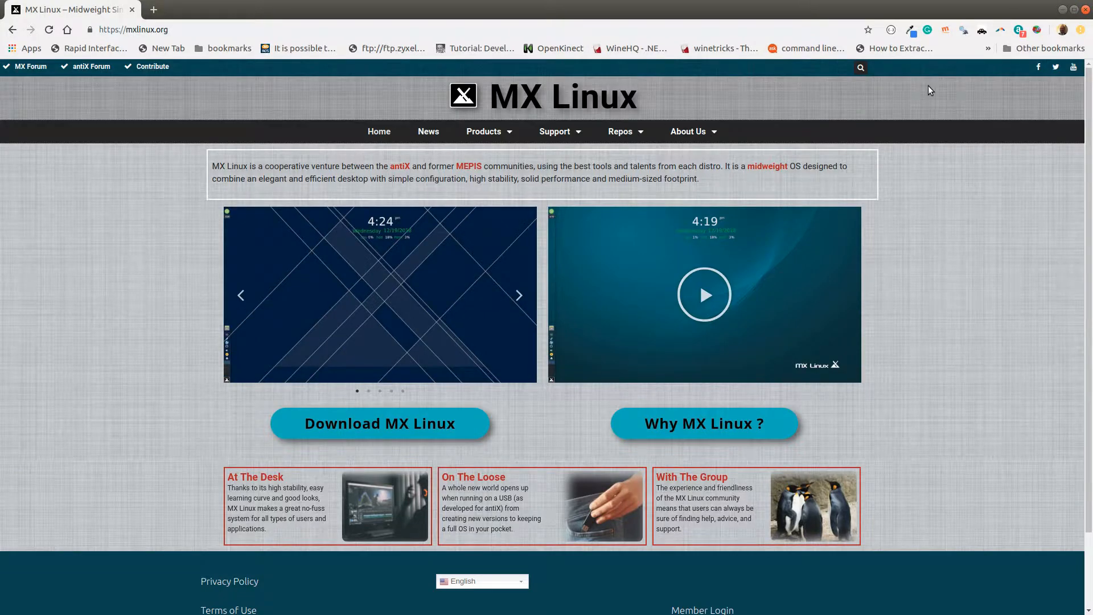
Step: Switch back to VirtualBox Manager and open the storage settings of the mx_test virtual machine
click(1062, 10)
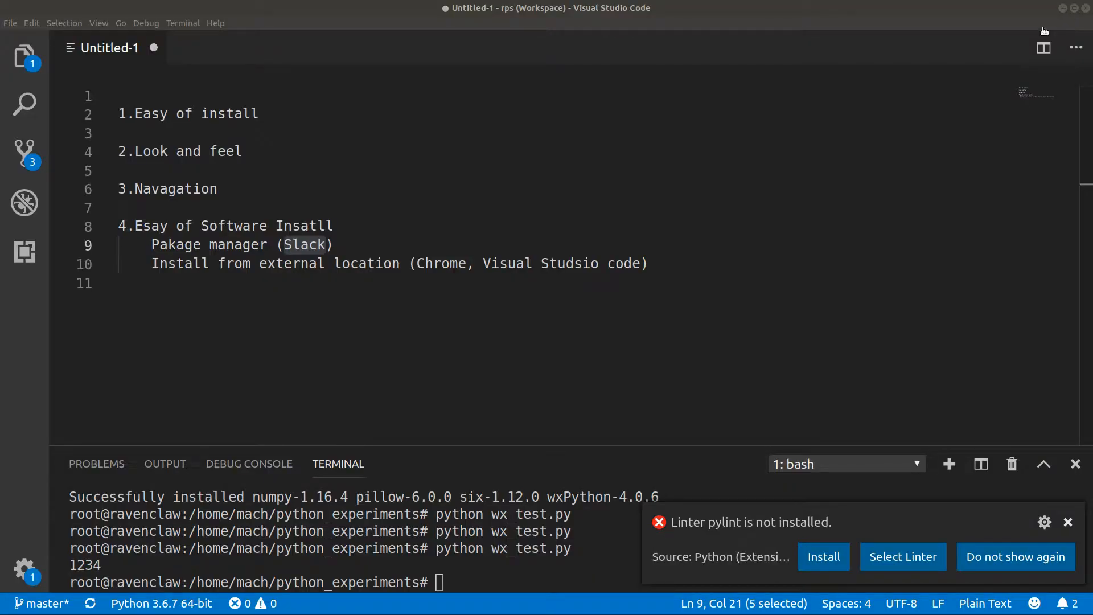
click(1061, 9)
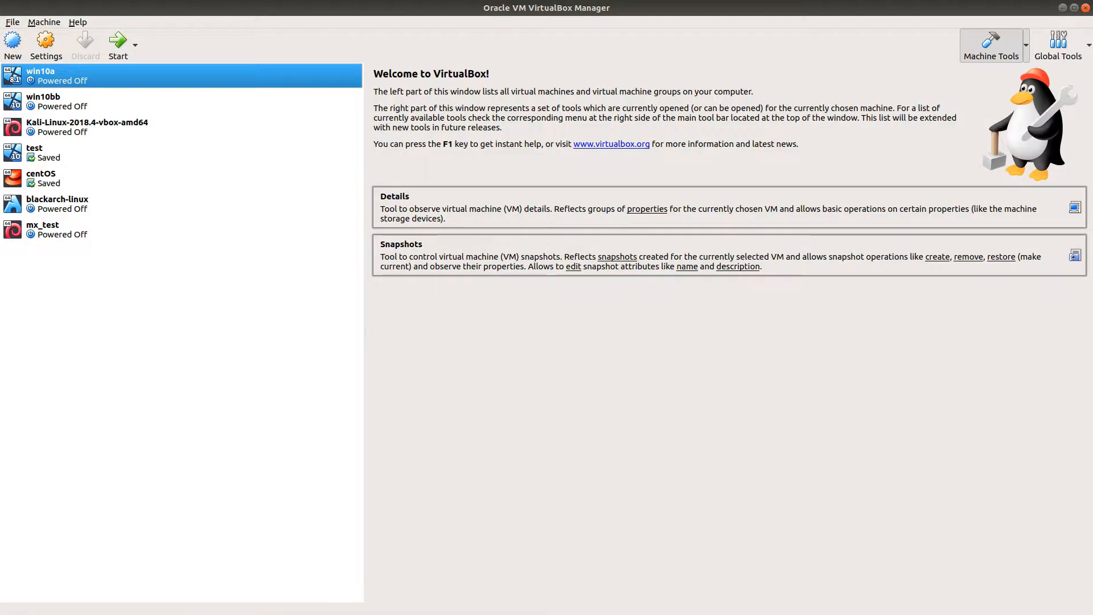
click(62, 235)
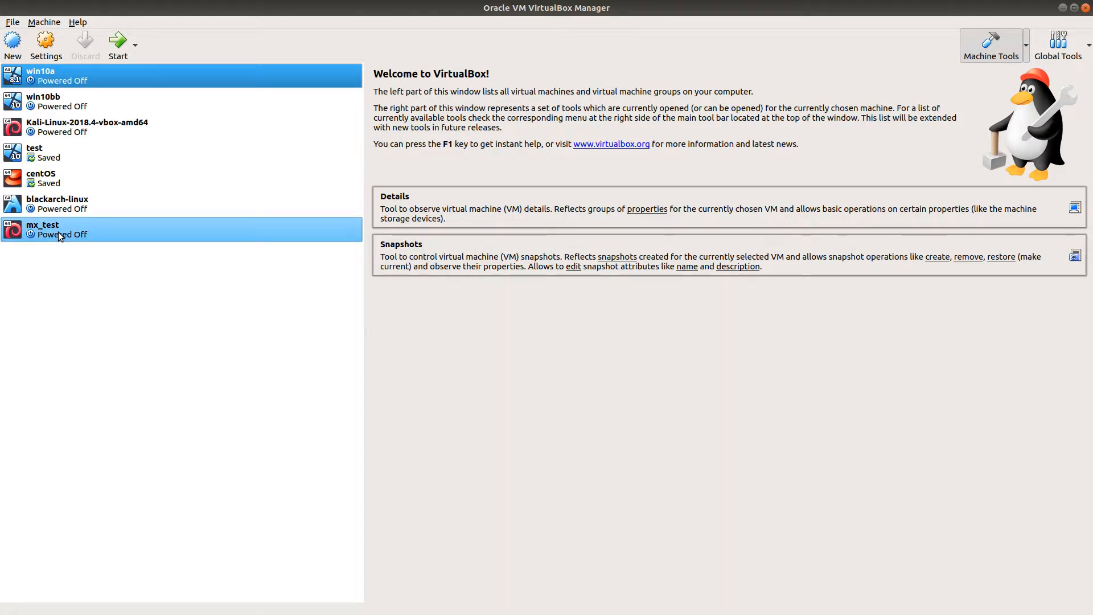
right_click(60, 234)
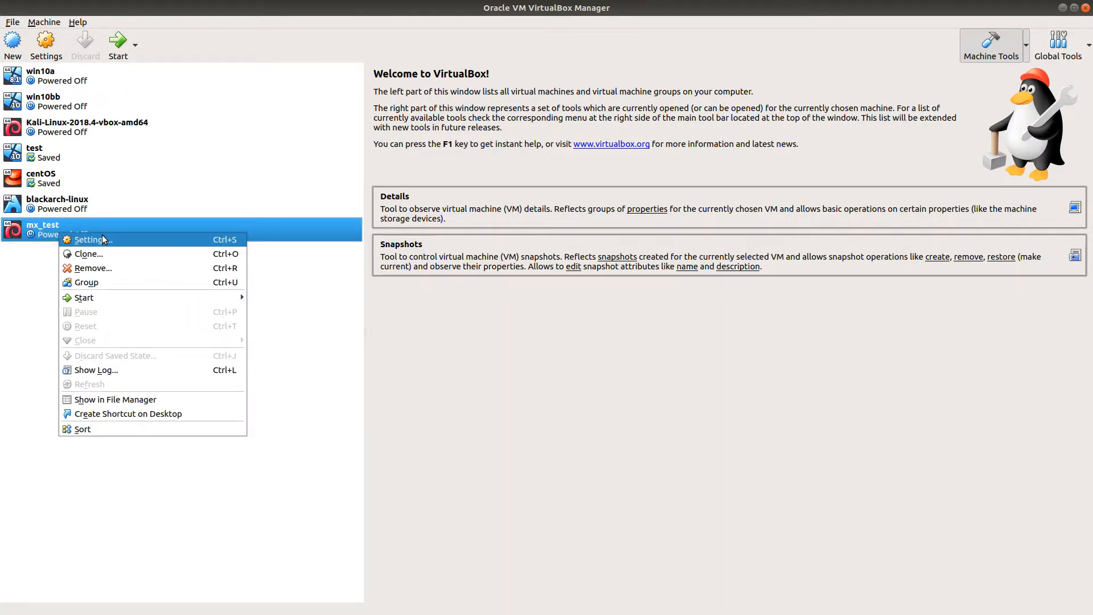
click(102, 239)
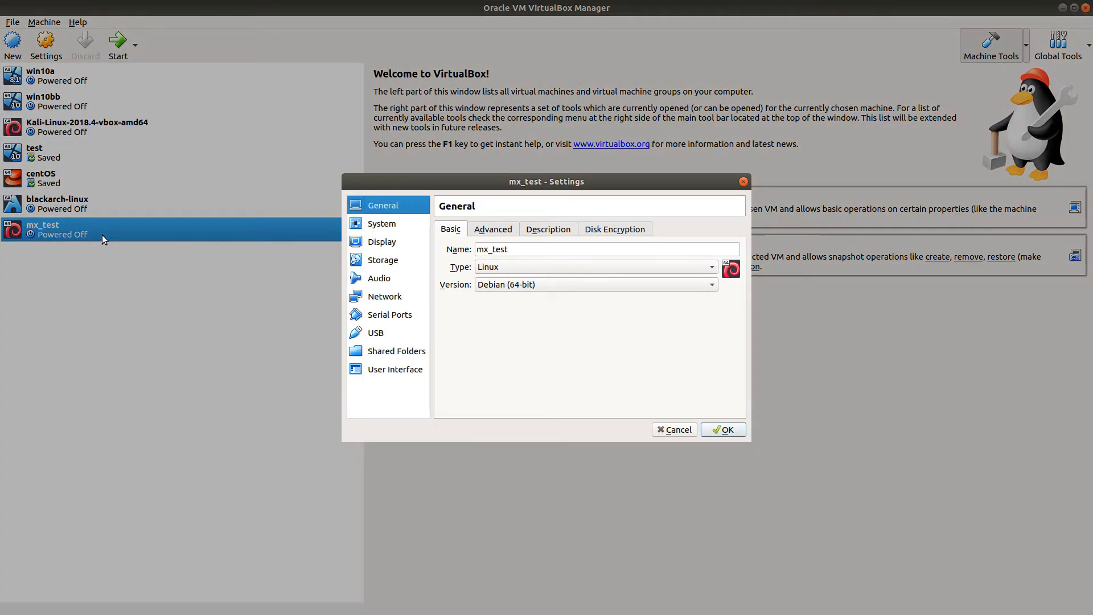
click(392, 225)
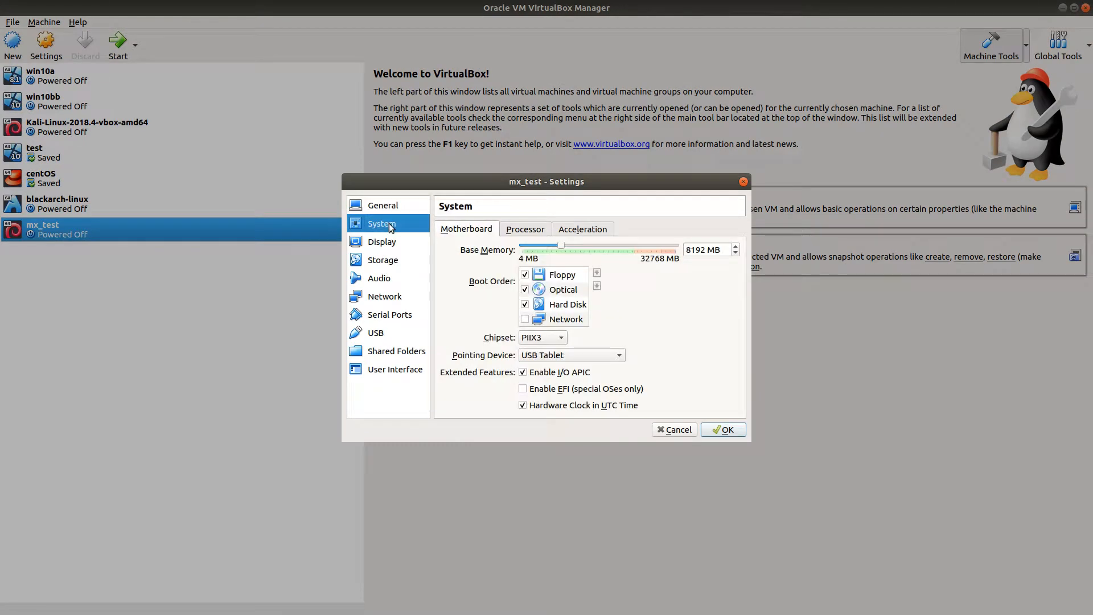
click(394, 260)
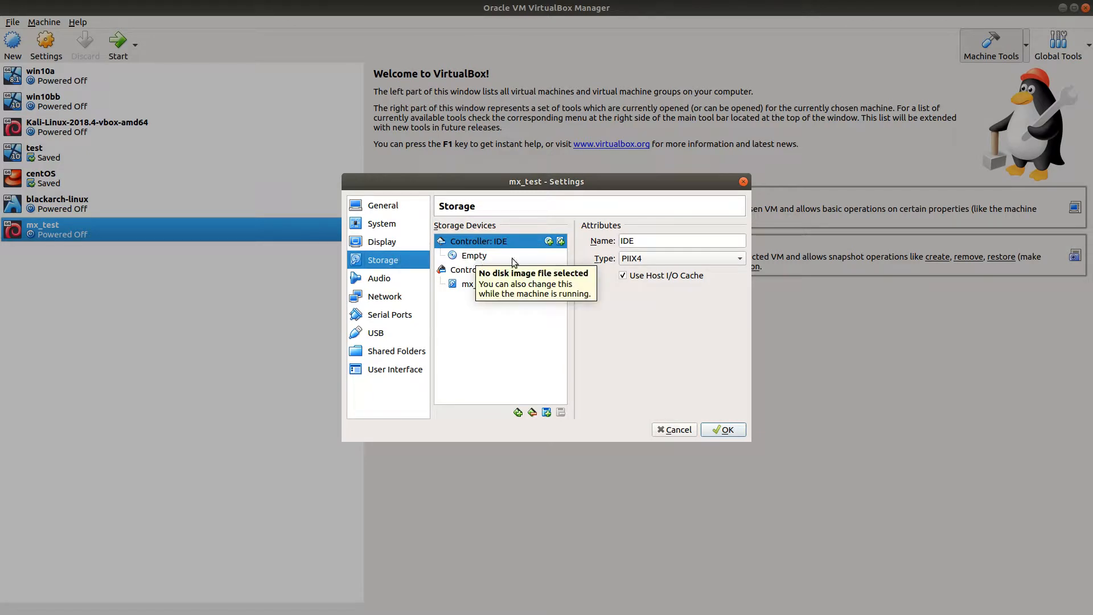
Step: Load MX-18.3_x64.iso into the empty optical drive on the IDE controller and save the settings
click(481, 255)
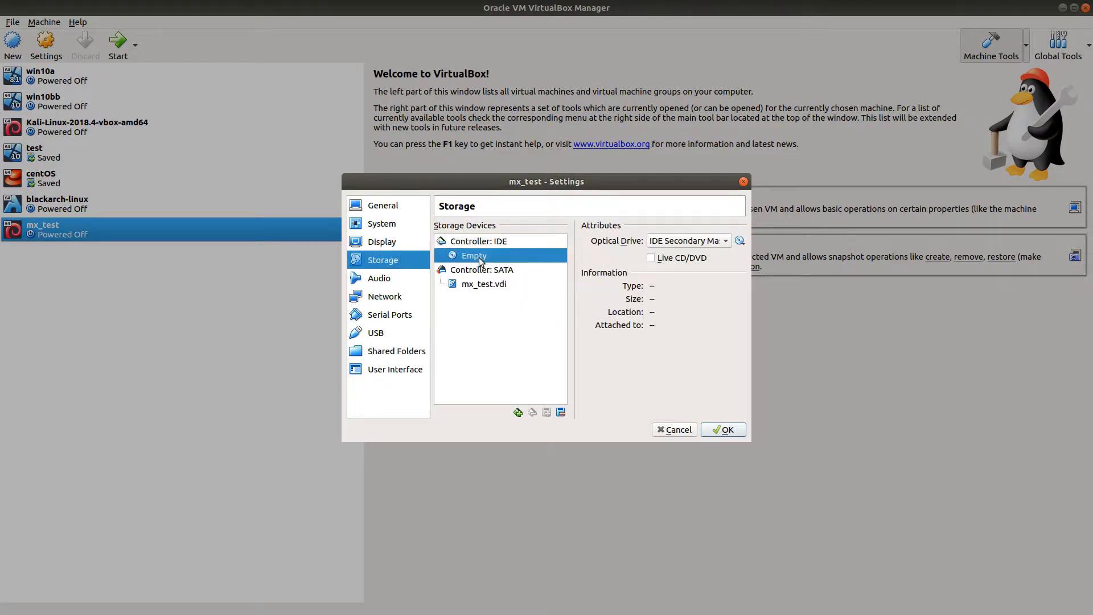
click(727, 242)
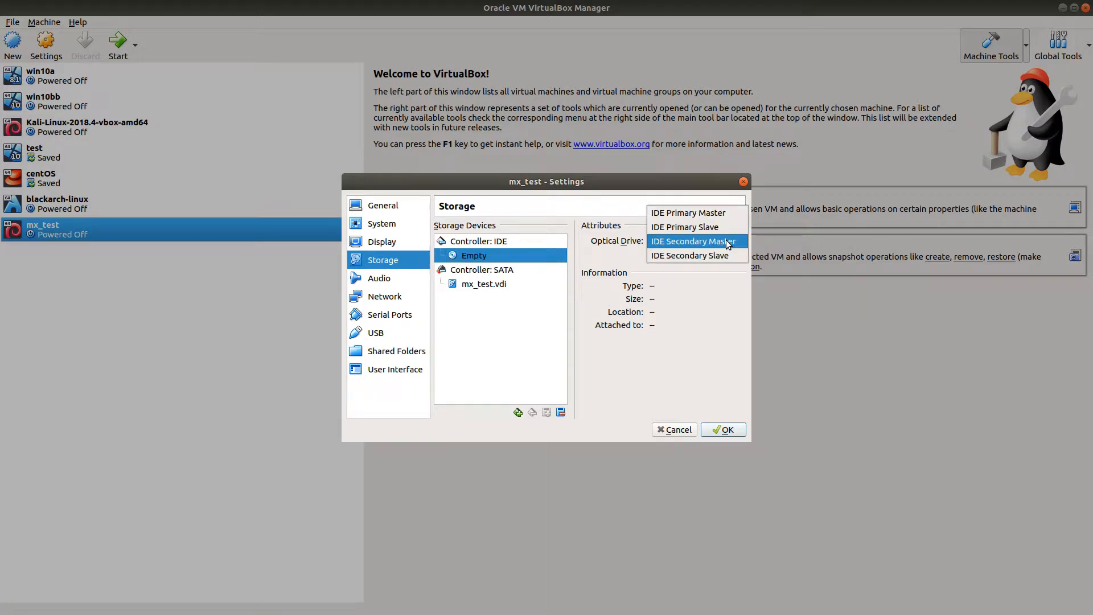
click(738, 302)
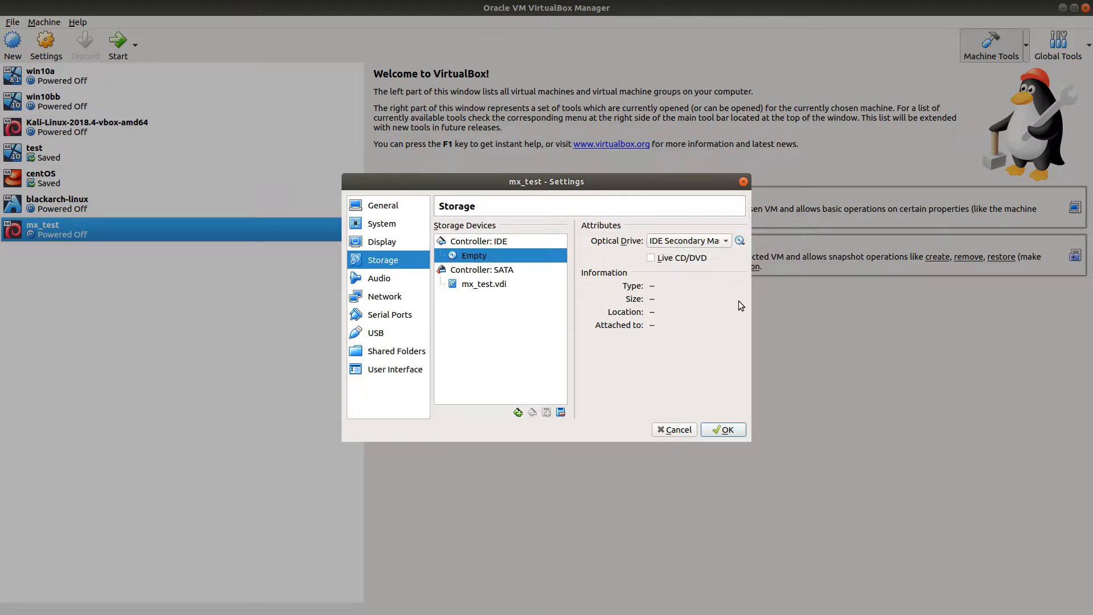
click(726, 243)
click(739, 241)
click(739, 240)
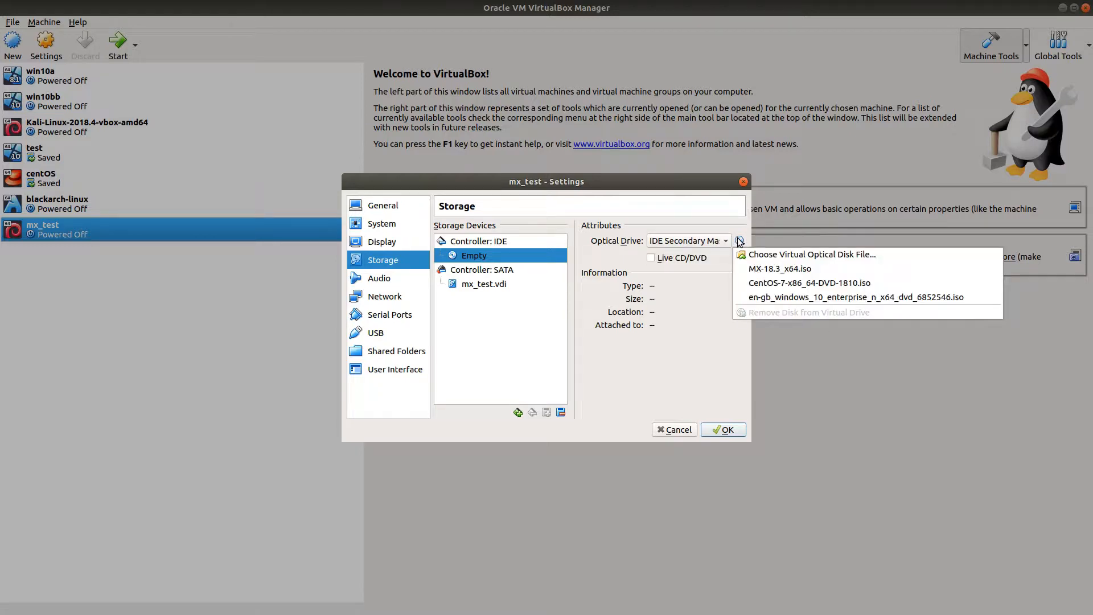
click(772, 269)
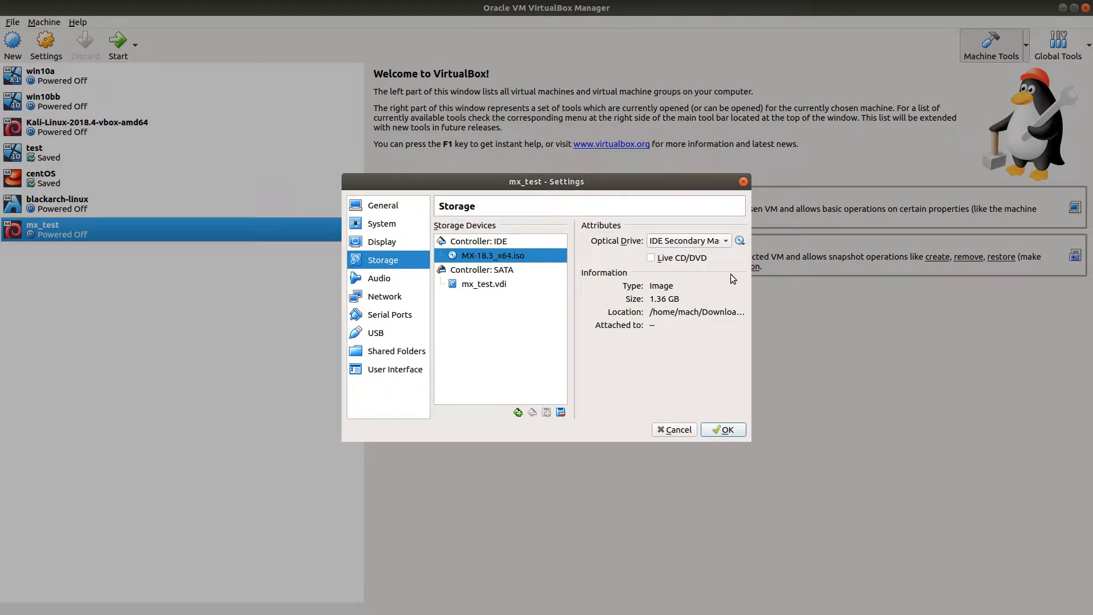
click(732, 431)
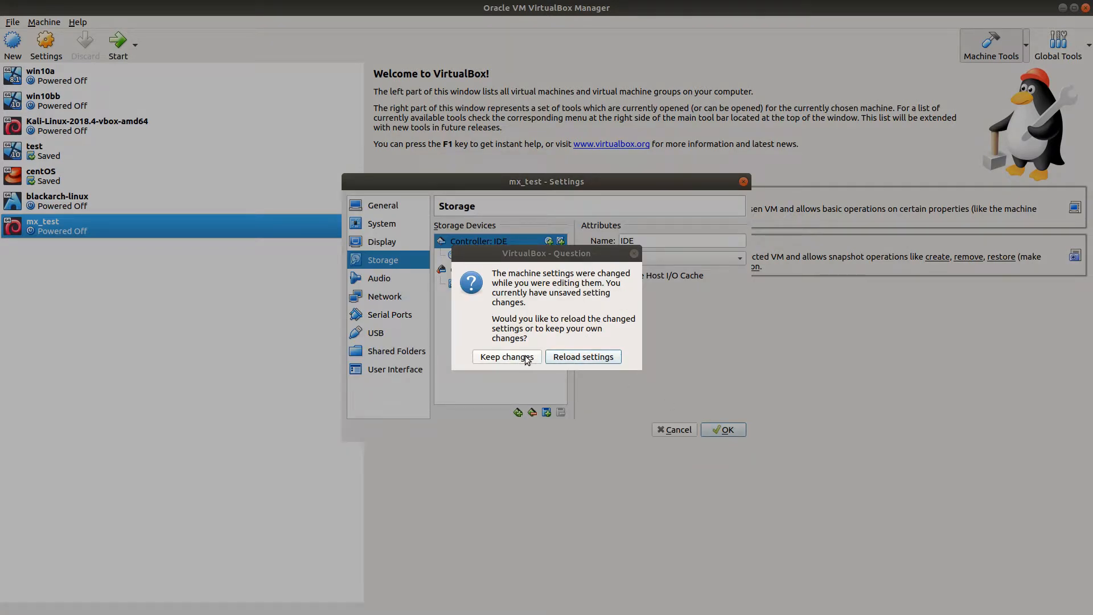
Step: Reload the changed mx_test settings, check the MX-18.3_x64.iso entry in storage, and accept the settings
click(563, 362)
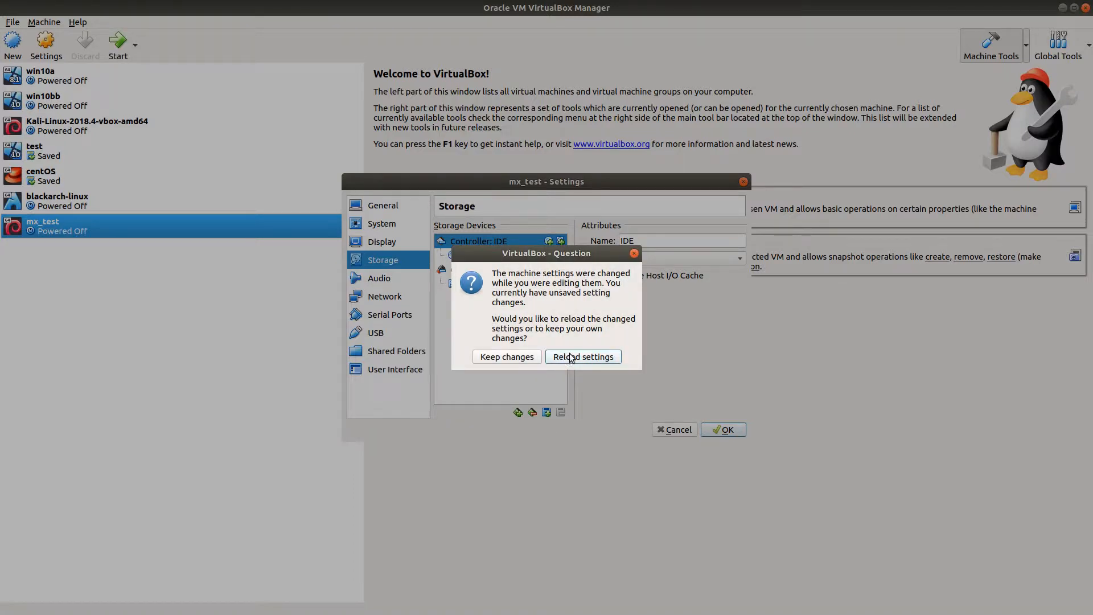
click(584, 361)
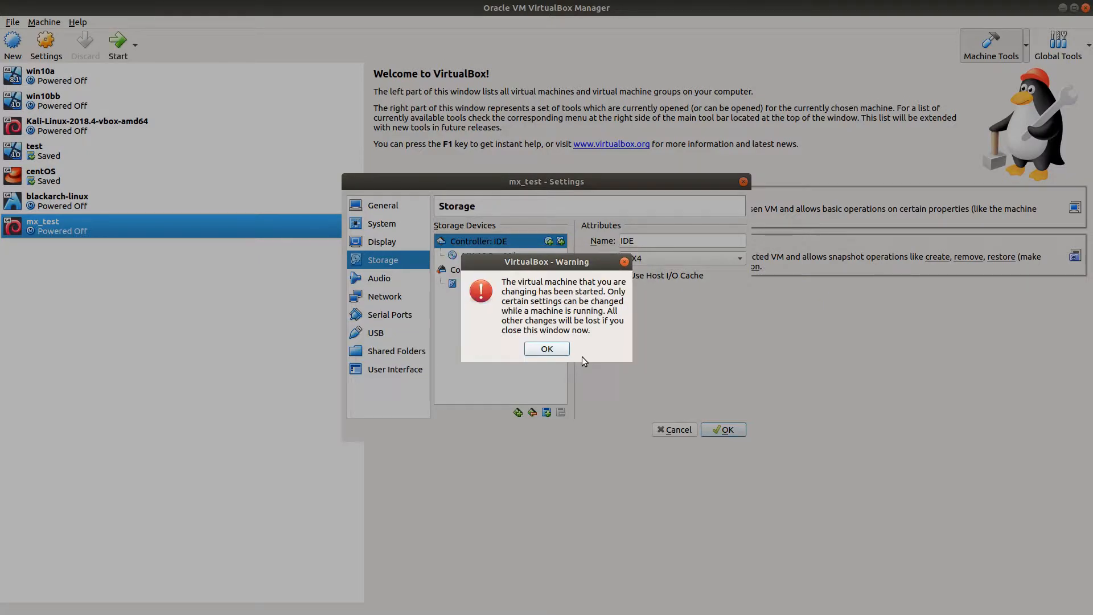
click(555, 354)
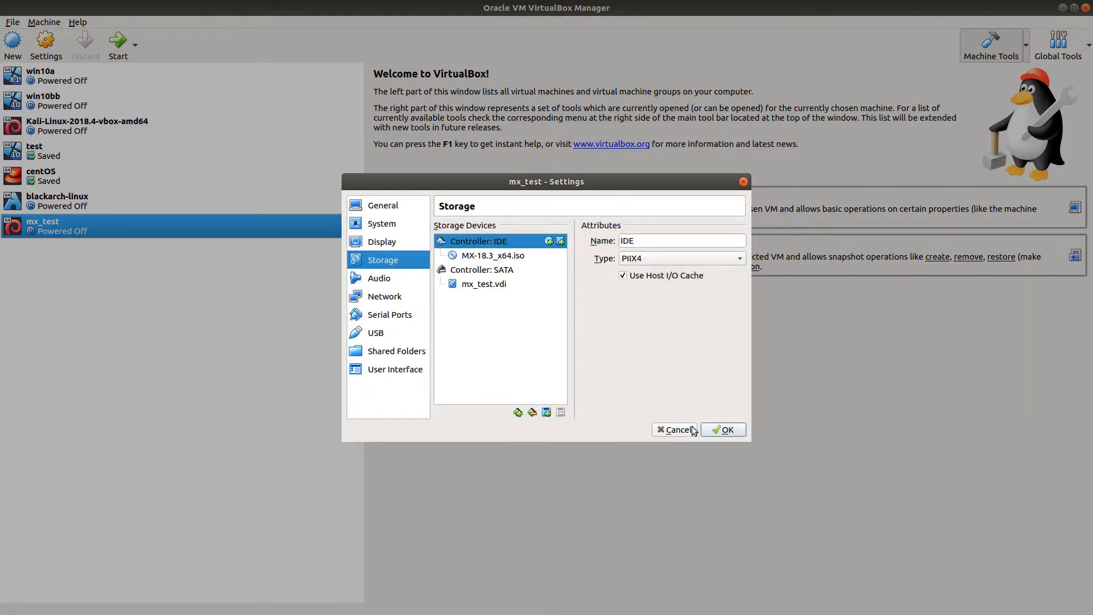
click(467, 255)
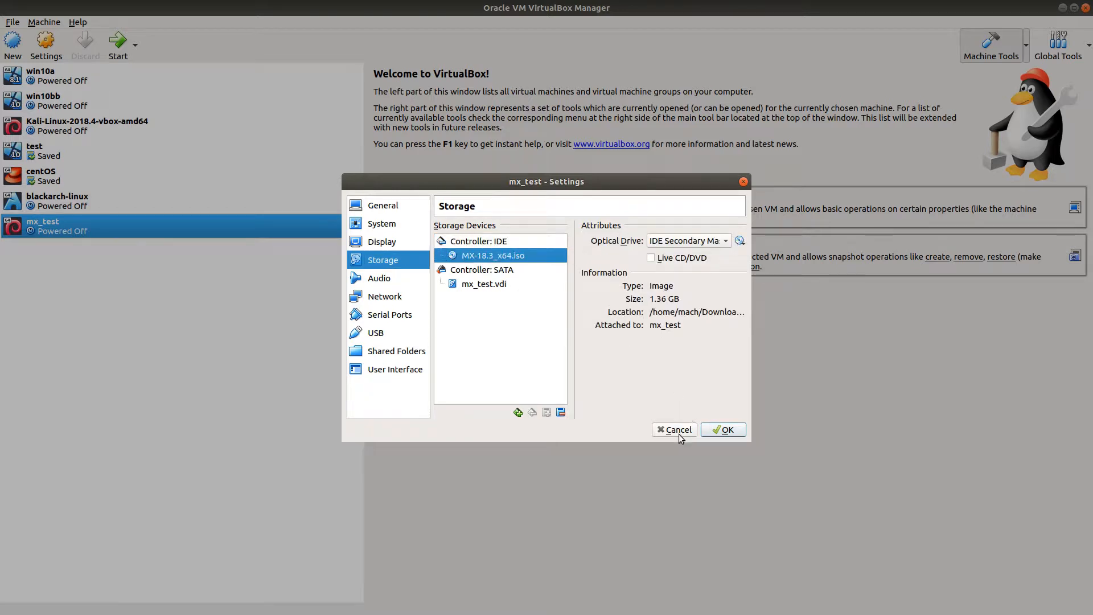
click(719, 432)
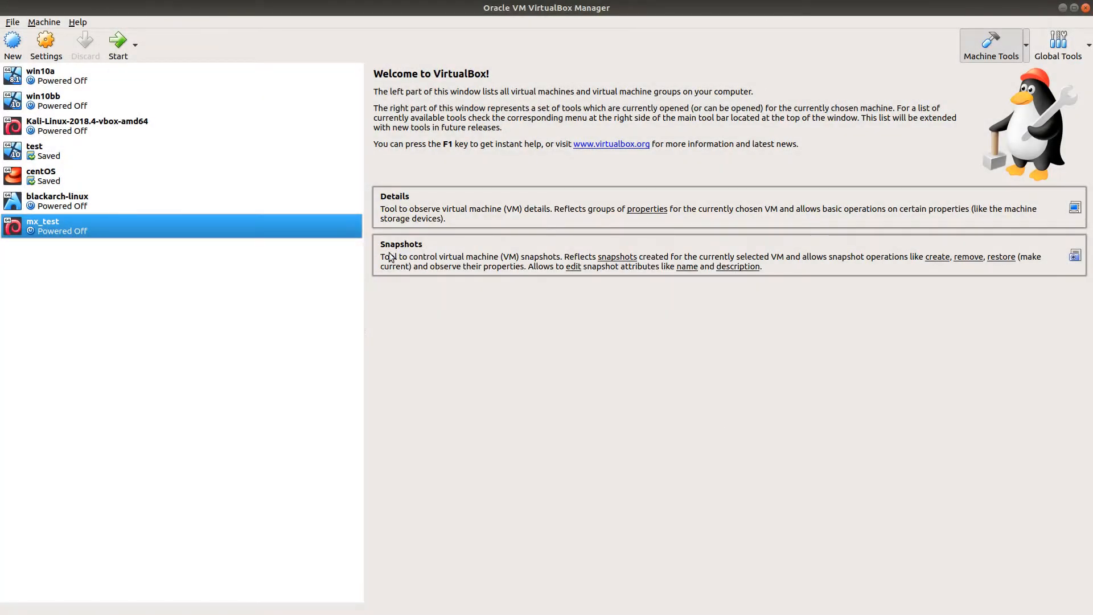
Step: Start the mx_test virtual machine and move its window to the middle of the screen
click(119, 48)
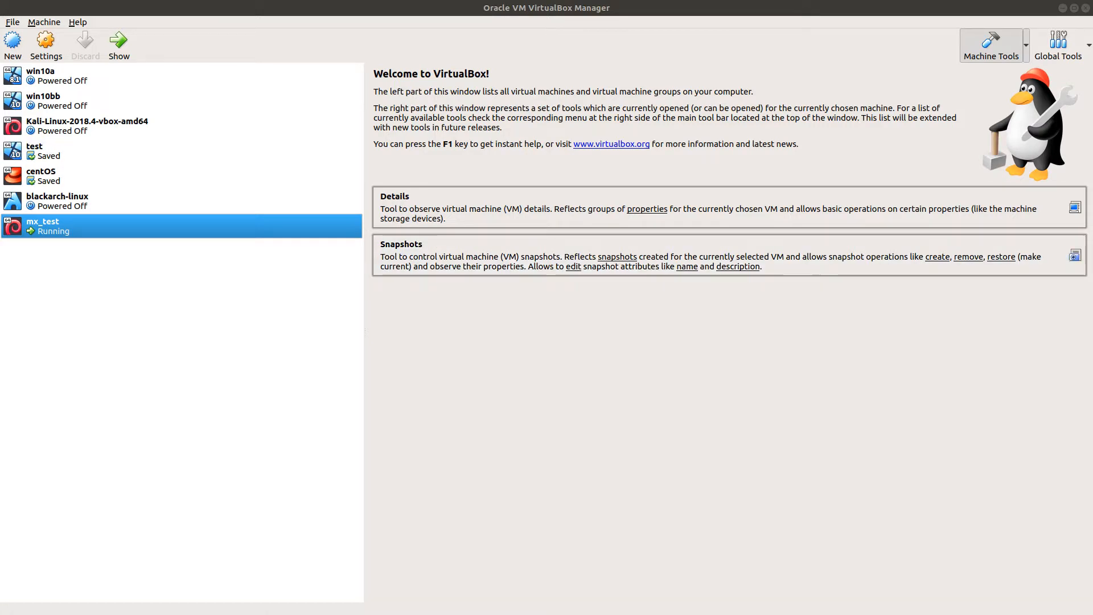
drag(0, 162, 628, 132)
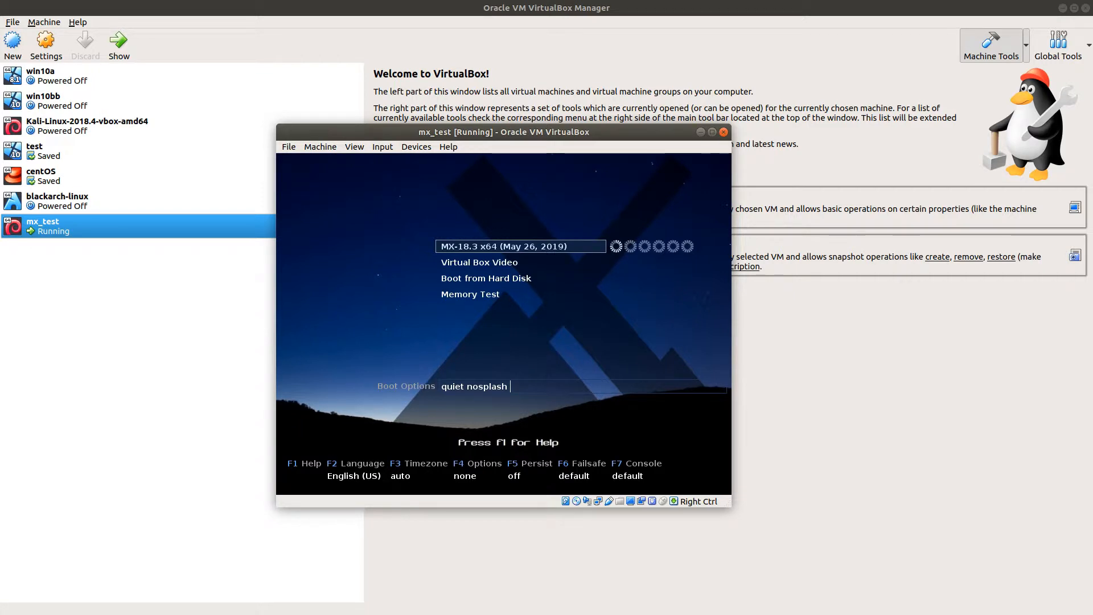
Step: Let the virtual machine capture the mouse and keyboard, and boot the MX-18.3 x64 (May 26, 2019) entry
key(Control_R)
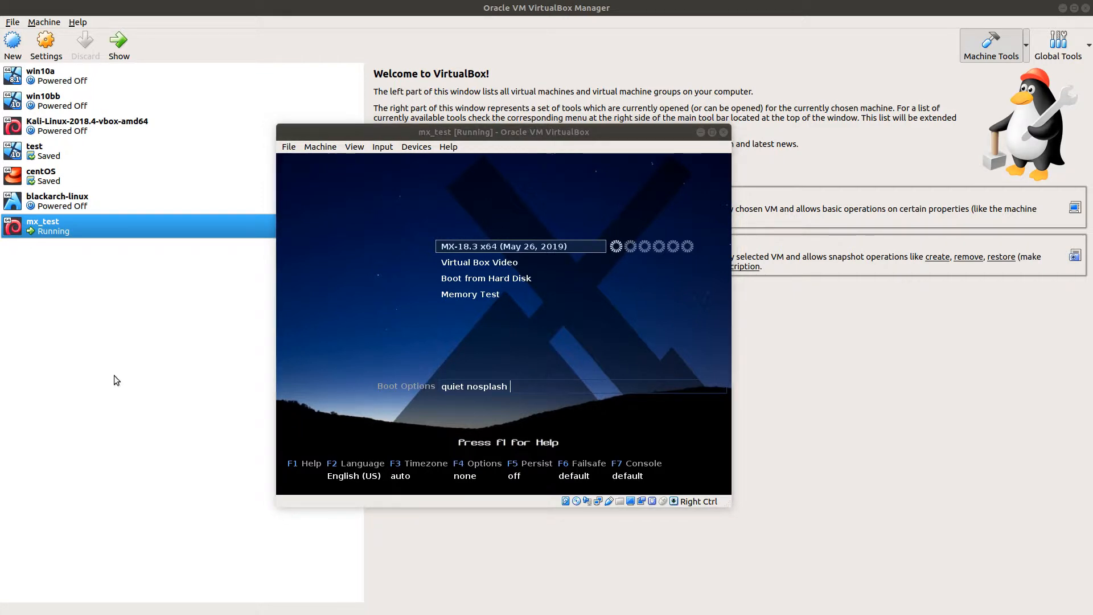
click(493, 249)
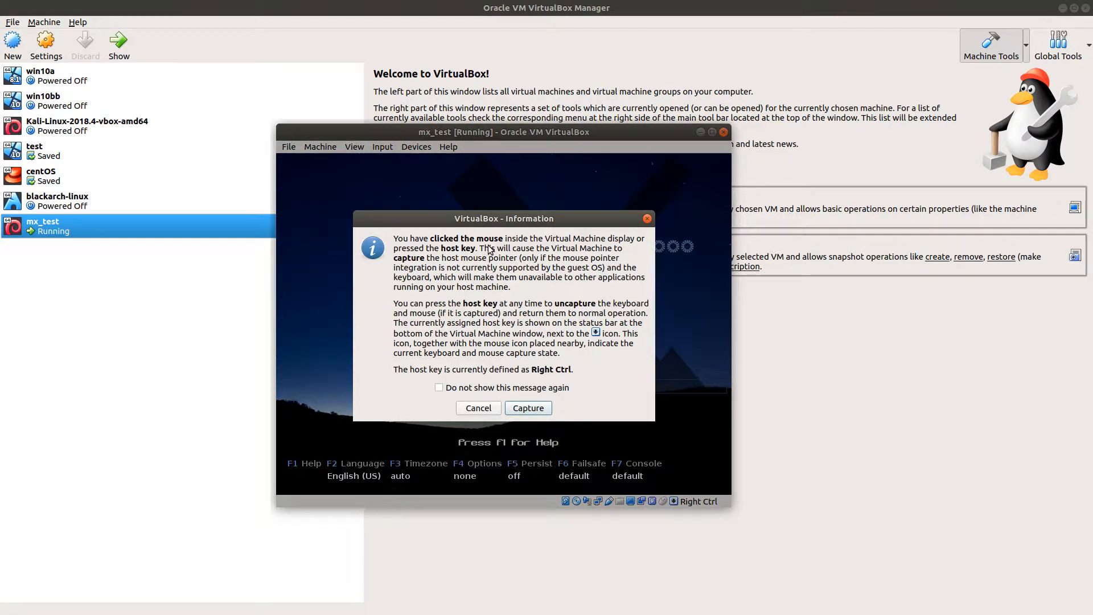
click(529, 408)
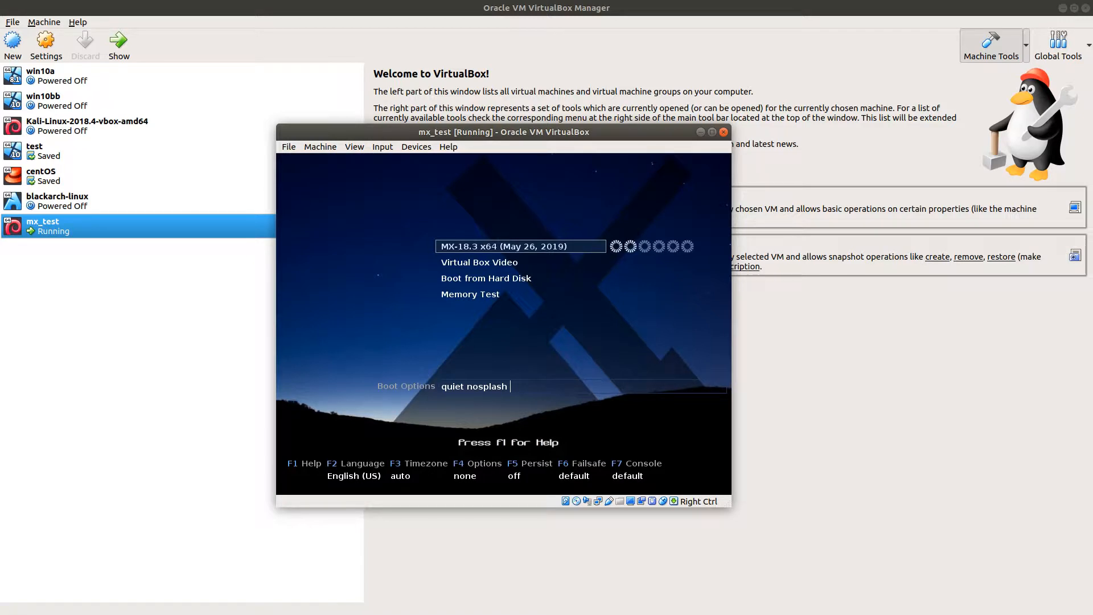
key(Return)
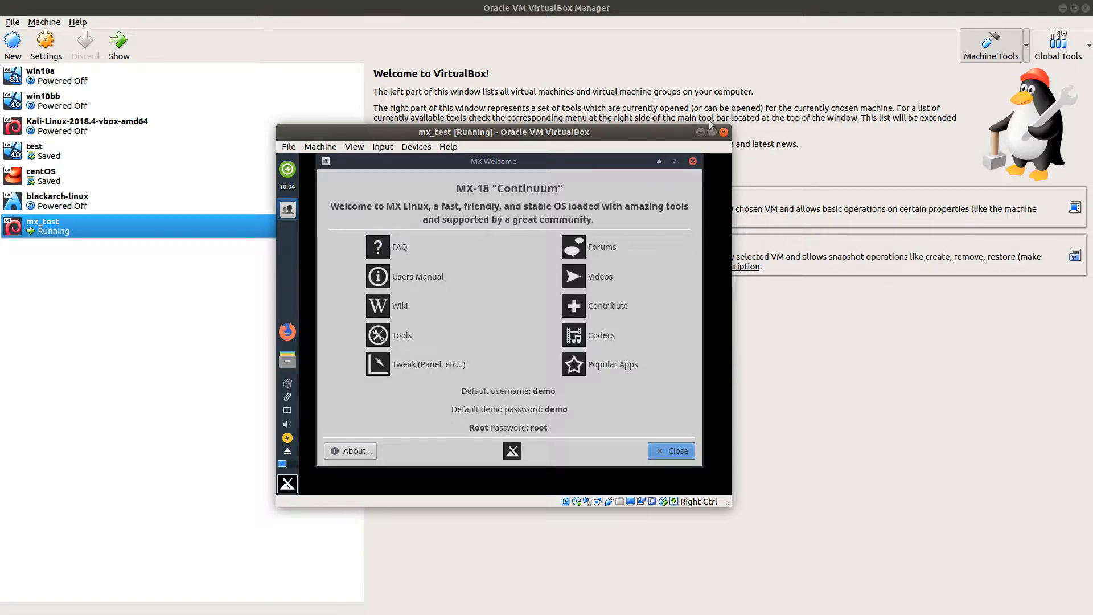
Step: Maximize the mx_test virtual machine window and close the MX Welcome screen
click(712, 132)
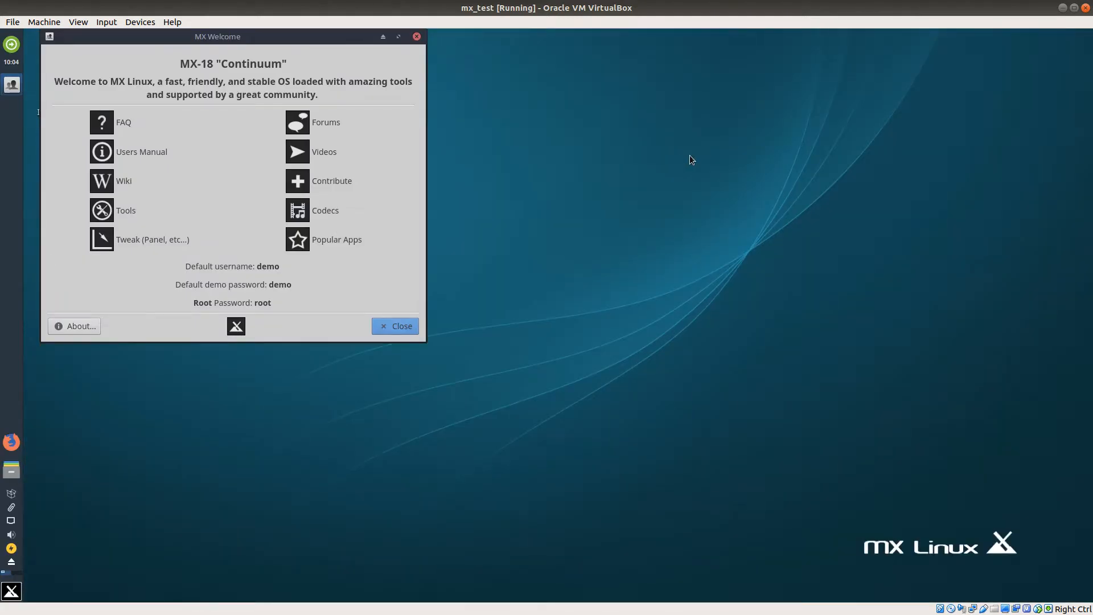
click(416, 37)
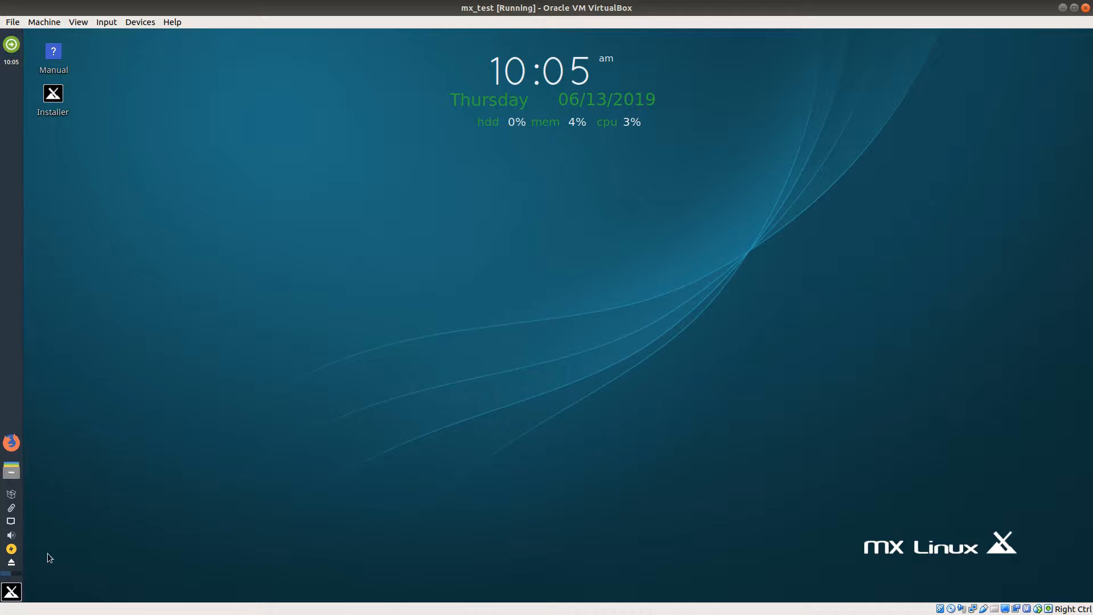
Step: Look through the MX Tools category of the MX Linux application menu and close the menu
click(11, 592)
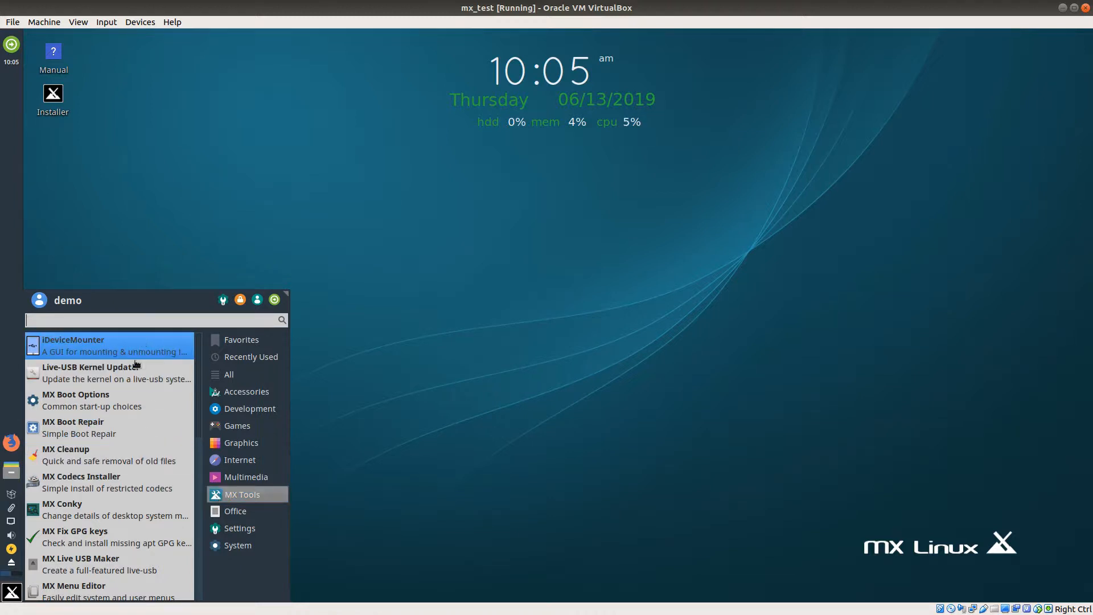
click(443, 319)
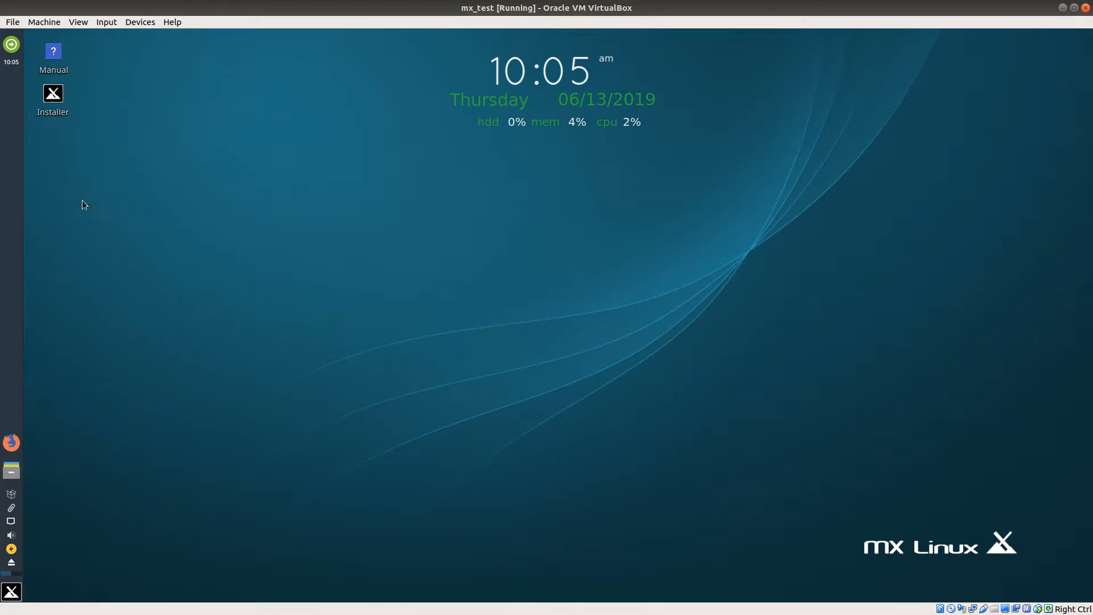
Step: Launch the MX Linux Installer from the desktop and open its keyboard settings
double_click(52, 97)
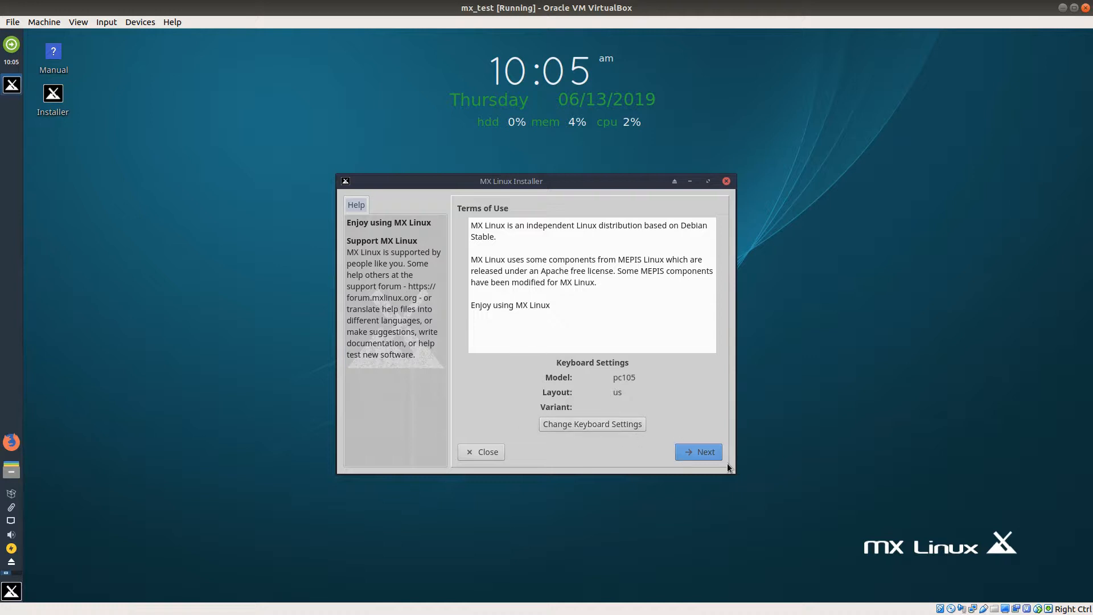
click(586, 428)
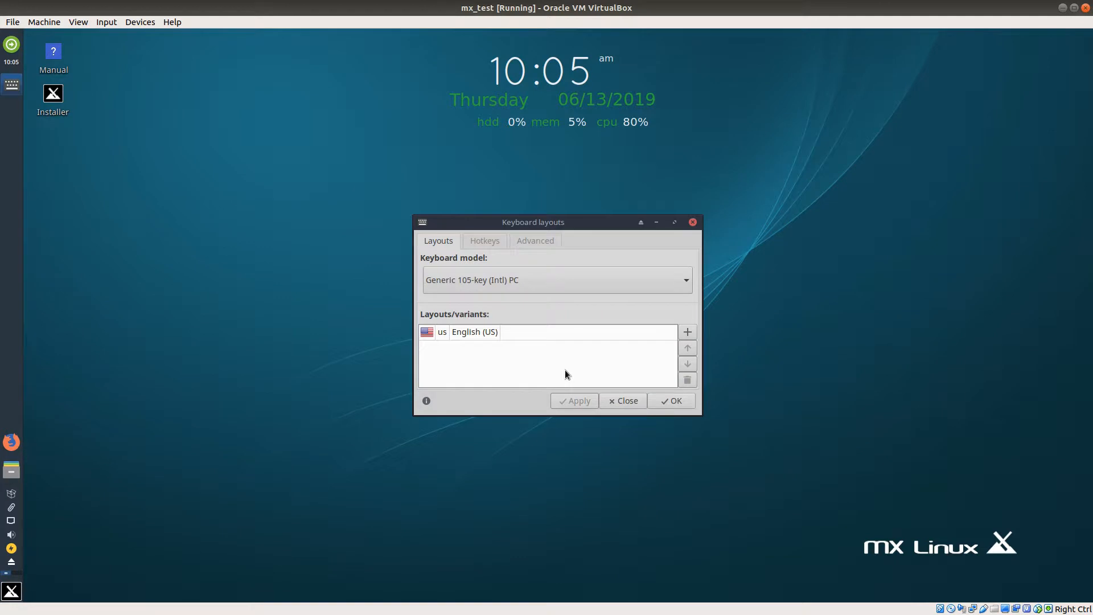
Step: Add the Irish layout to the list of keyboard layouts
click(649, 335)
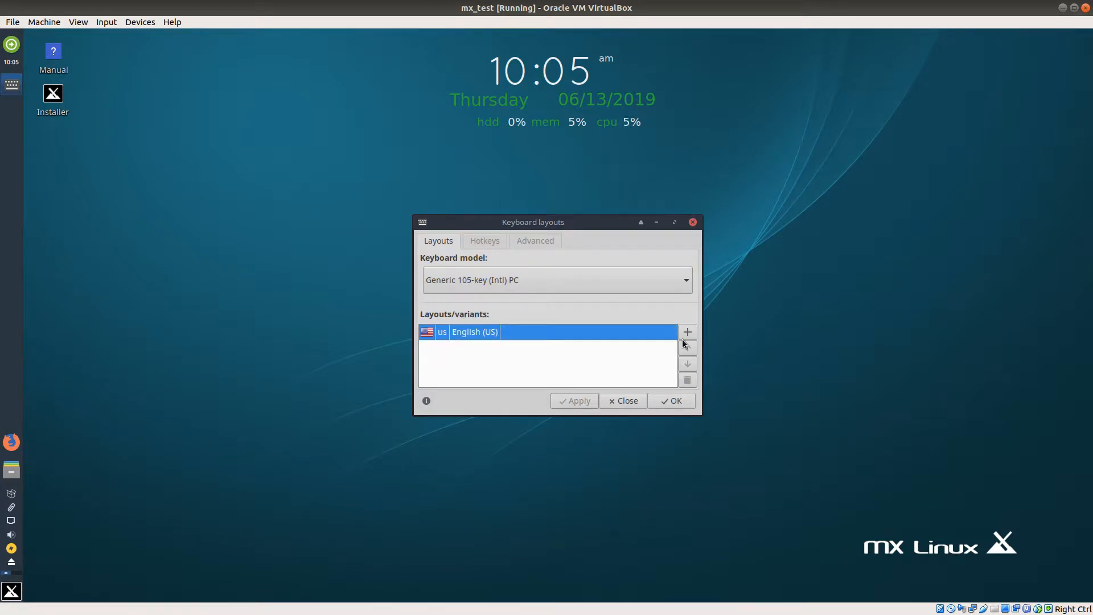
click(687, 331)
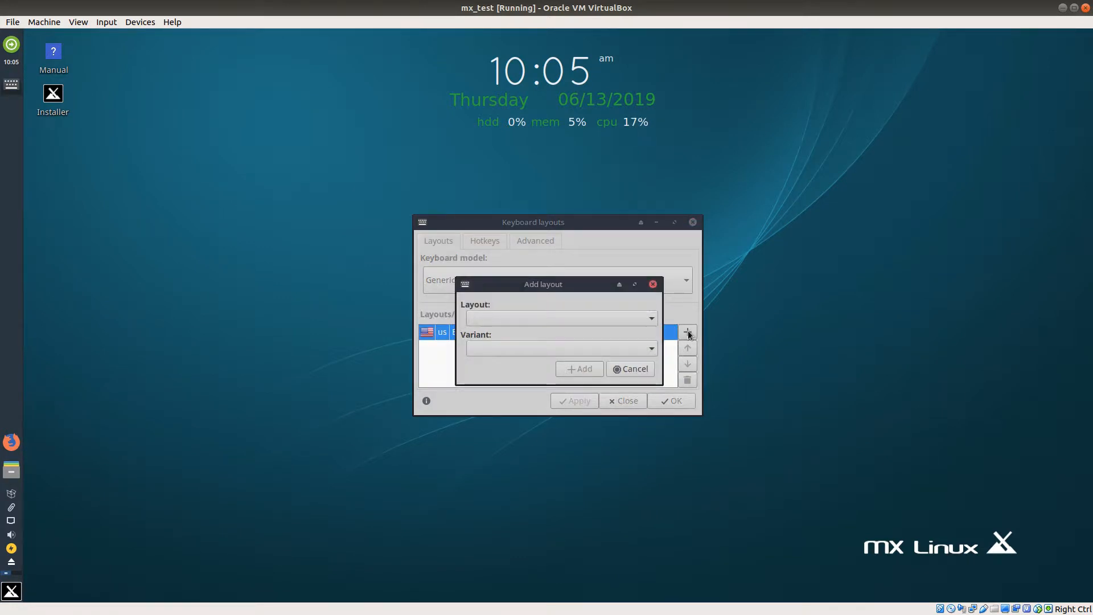
click(652, 319)
scroll(586, 508, down, 2)
scroll(577, 507, down, 5)
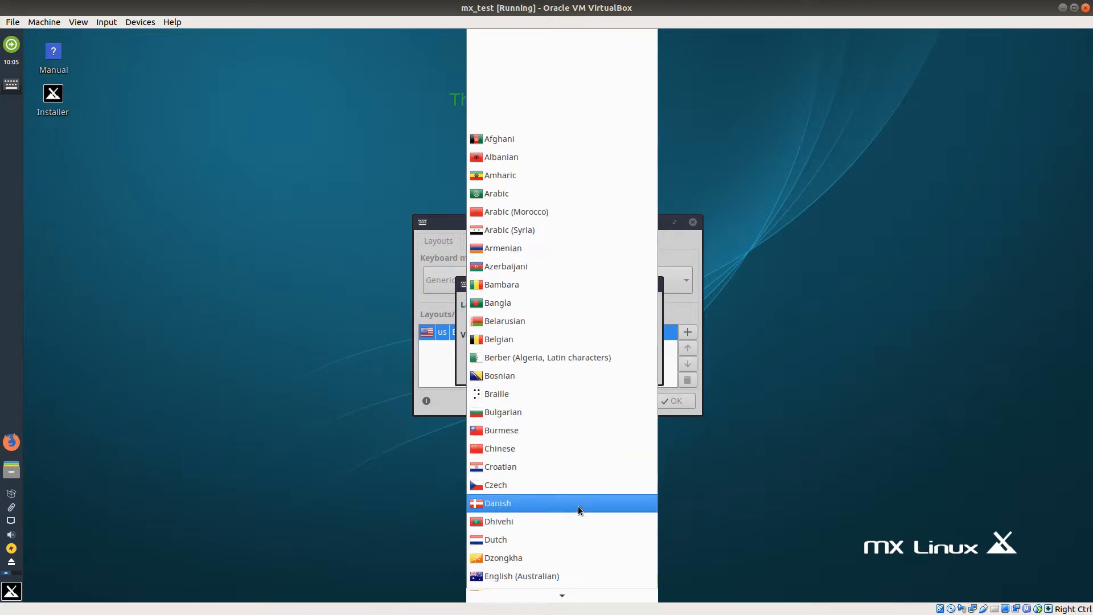
scroll(579, 504, down, 4)
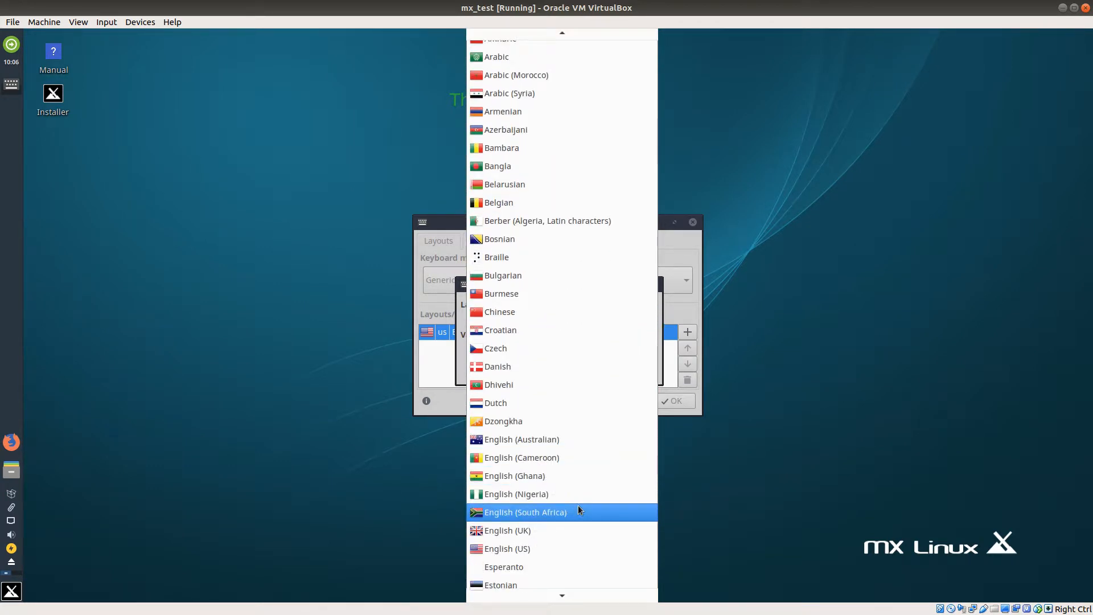
scroll(578, 504, down, 5)
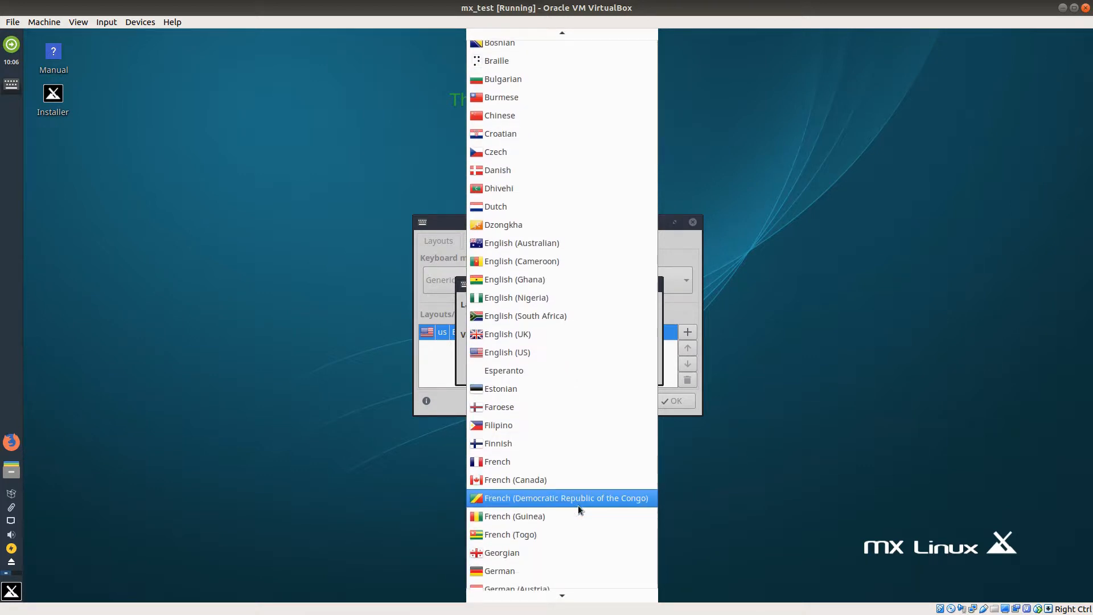
scroll(578, 508, down, 3)
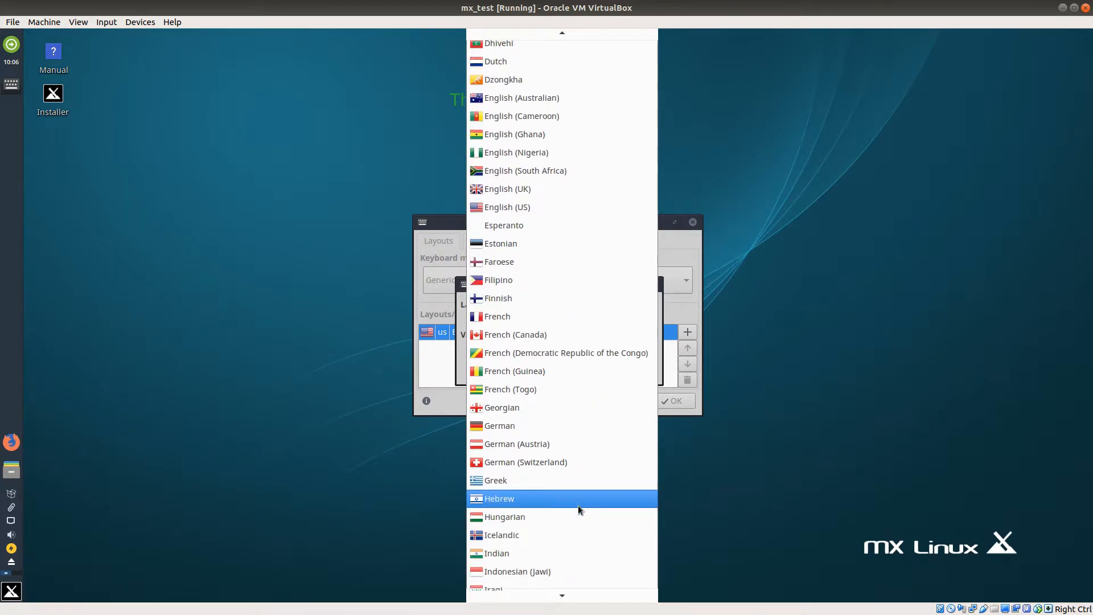
scroll(578, 509, down, 1)
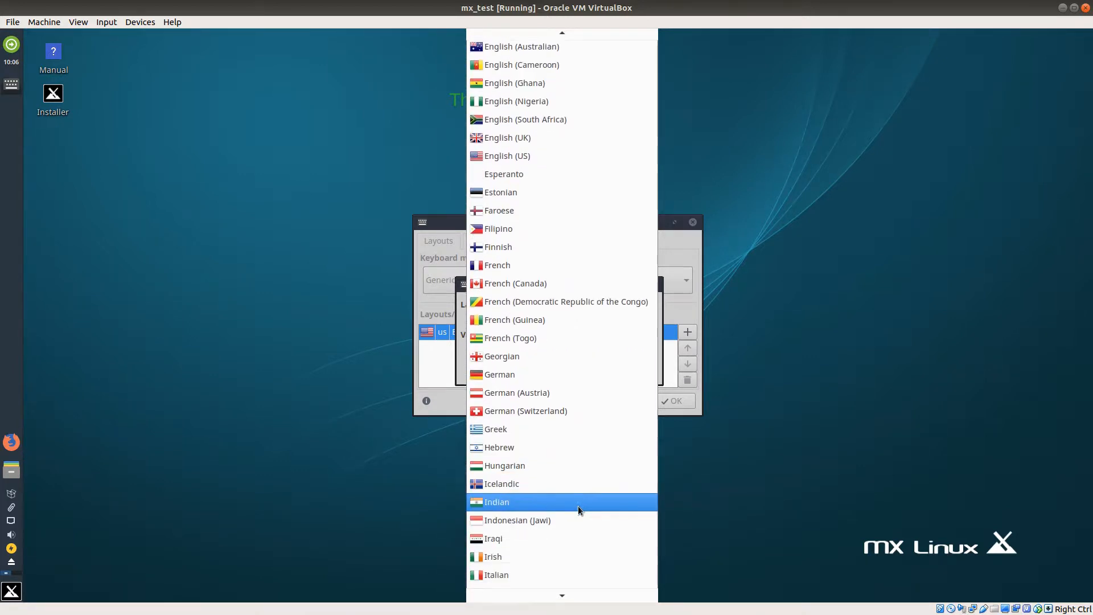
click(528, 552)
click(588, 373)
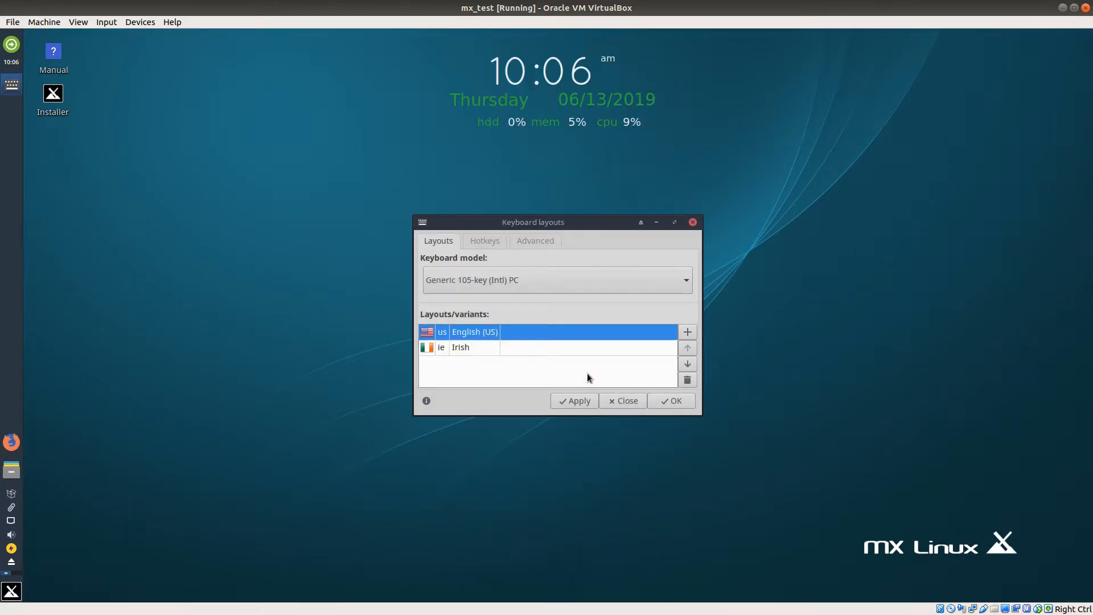
Step: Remove the English (US) keyboard layout, apply the change, and return to the installer
click(686, 379)
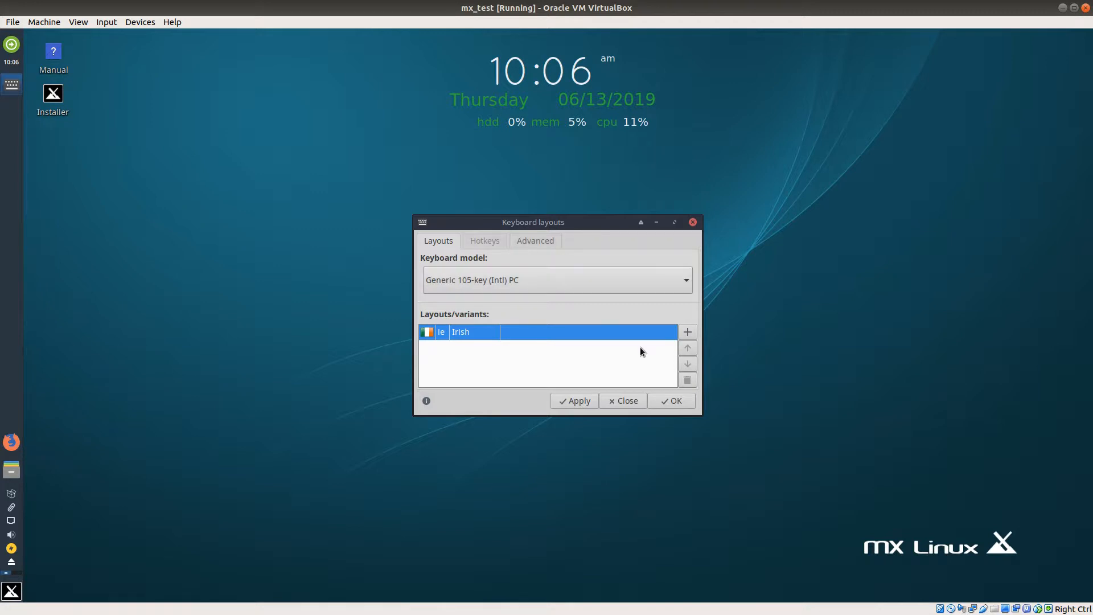
click(563, 401)
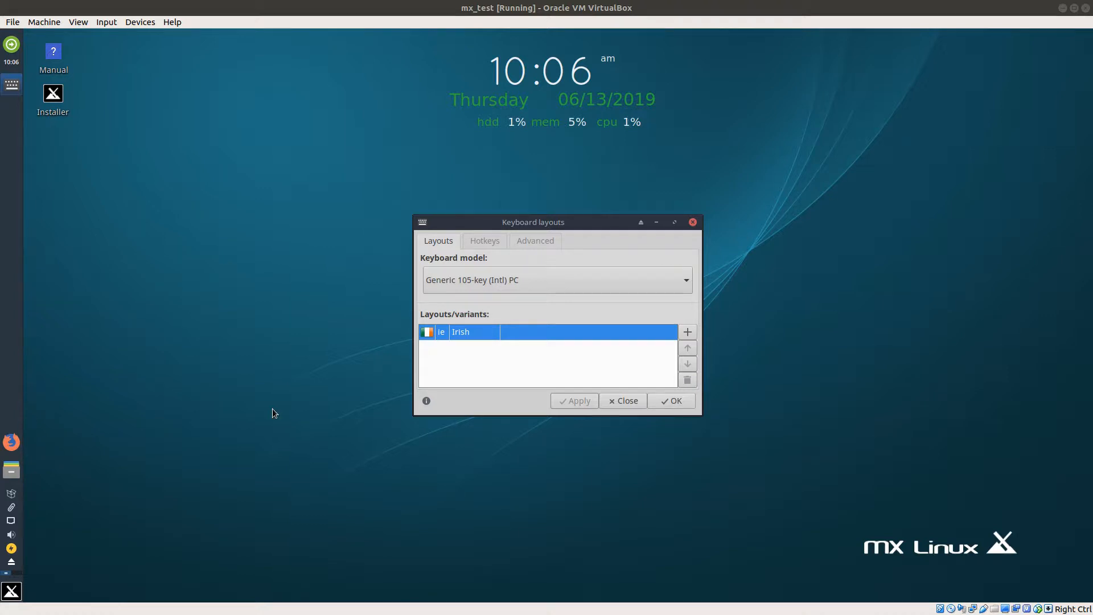
click(678, 402)
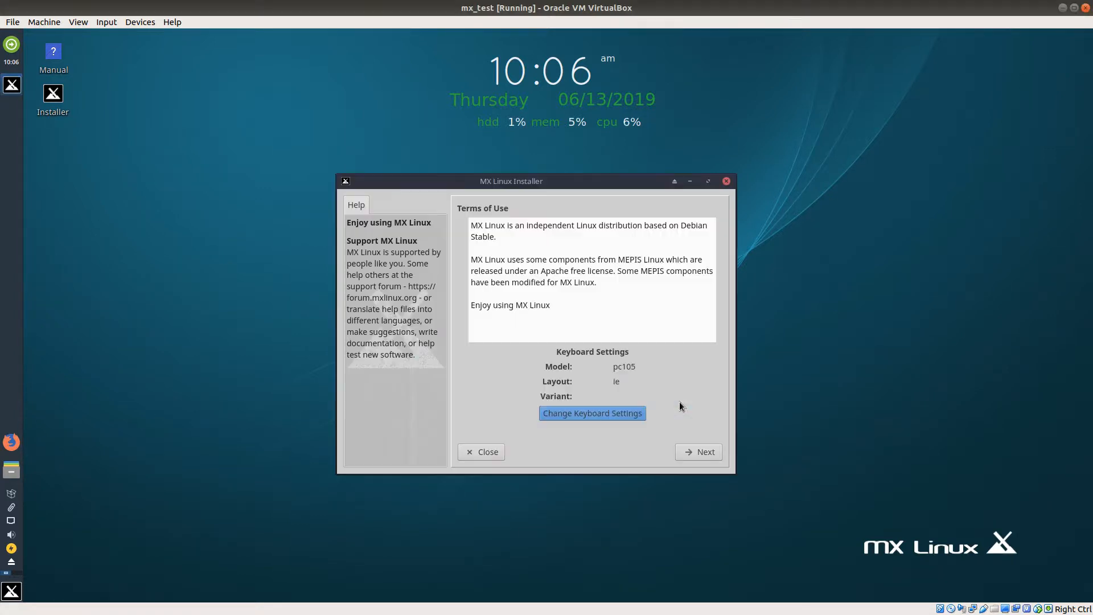
Step: Accept auto-install using the entire disk sda without encryption and confirm formatting it for MX Linux
click(704, 452)
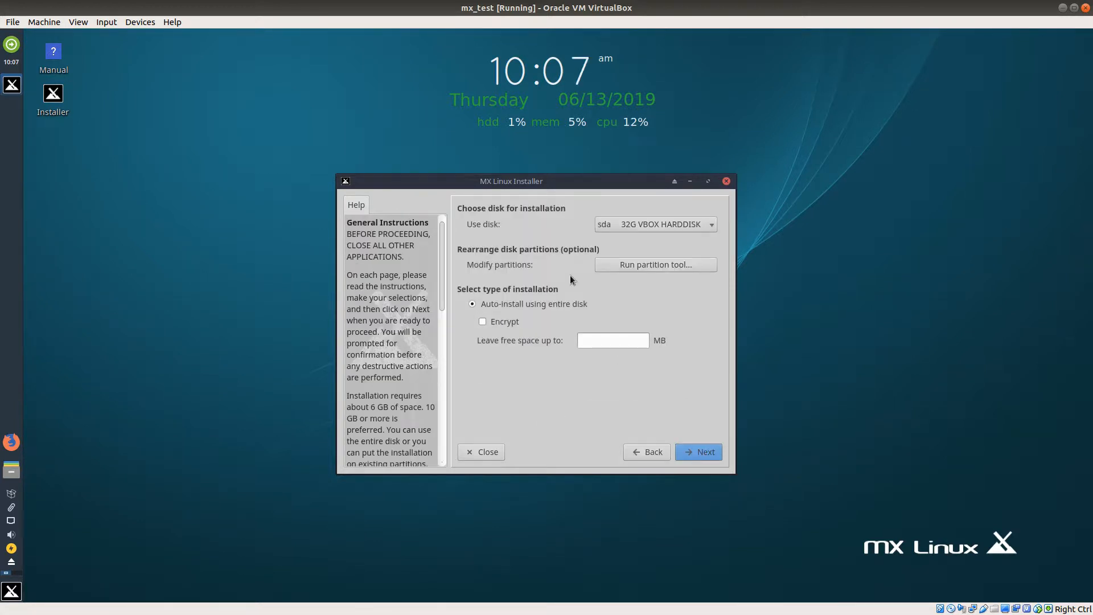
click(704, 450)
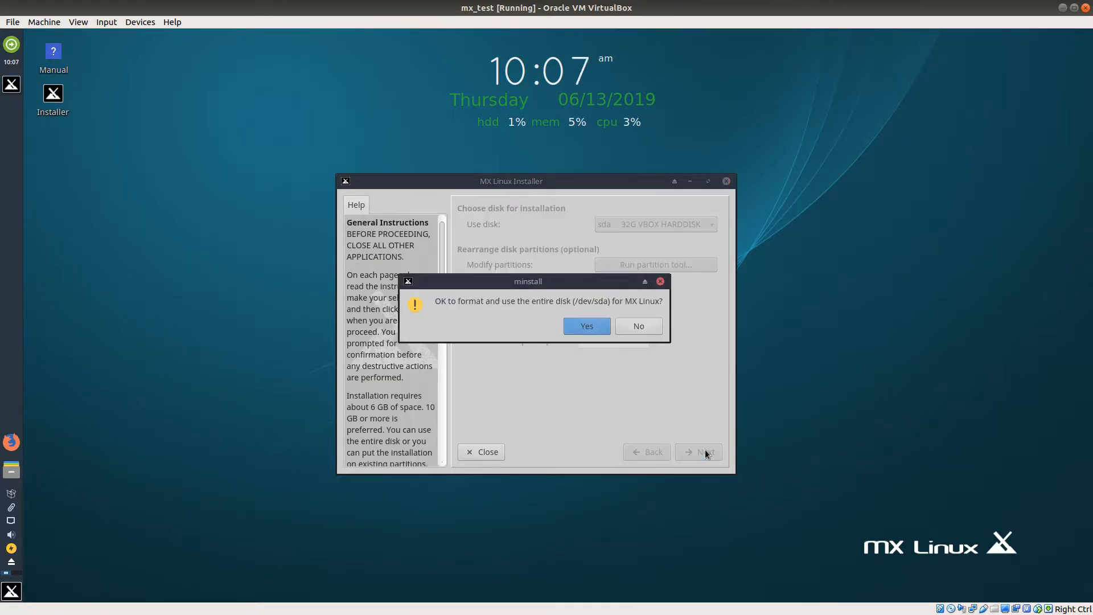
click(587, 326)
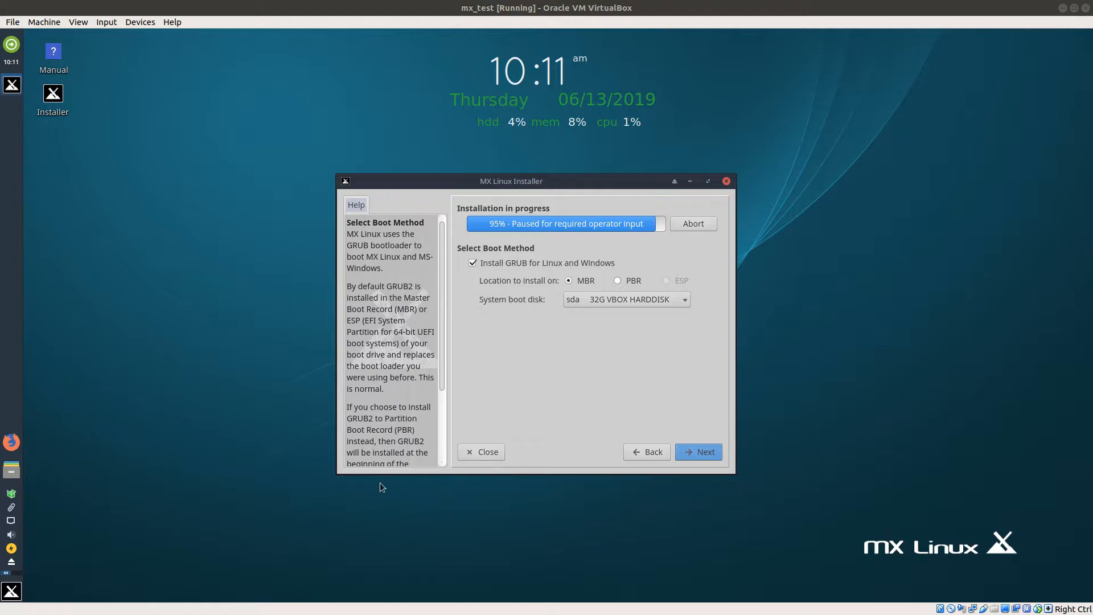
Step: Accept installing GRUB to the MBR of sda and keep the default computer network names with the Samba server enabled
click(706, 453)
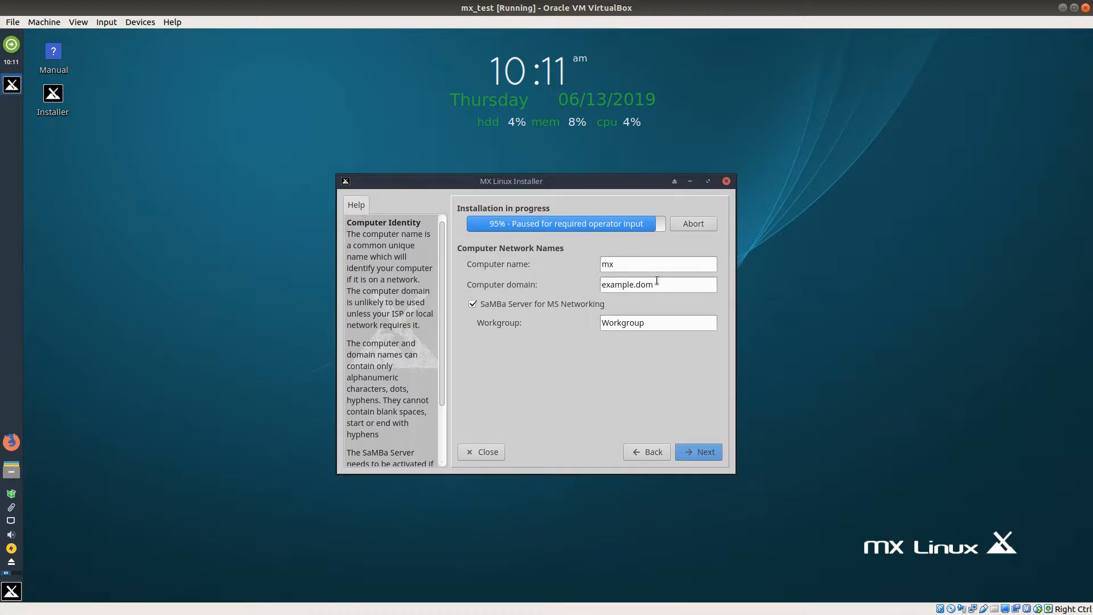
click(703, 453)
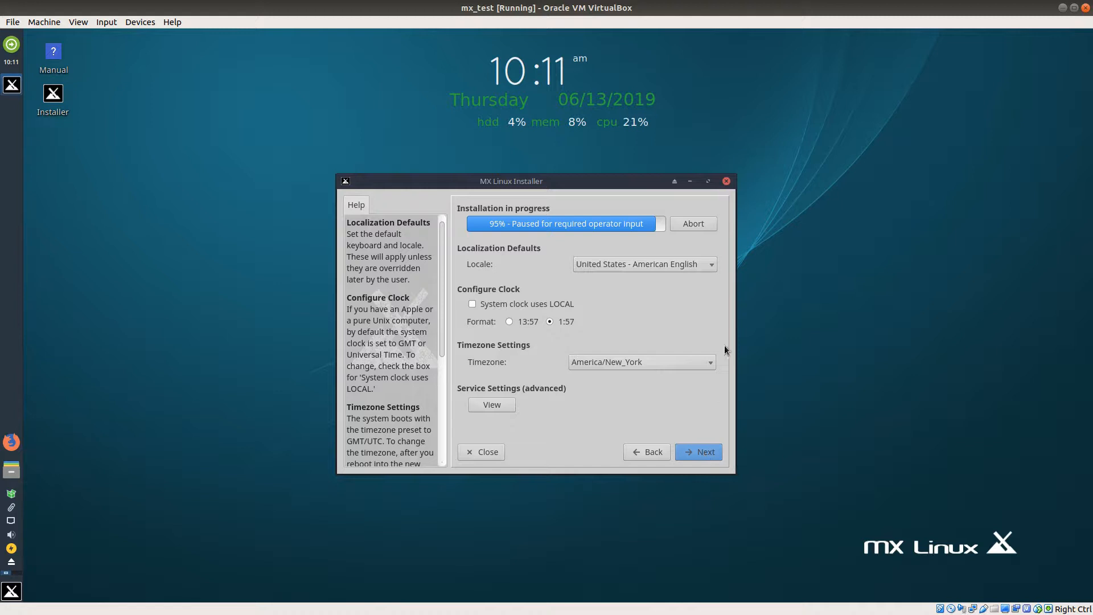
Step: Set the installation's default locale to Ireland - English
click(709, 263)
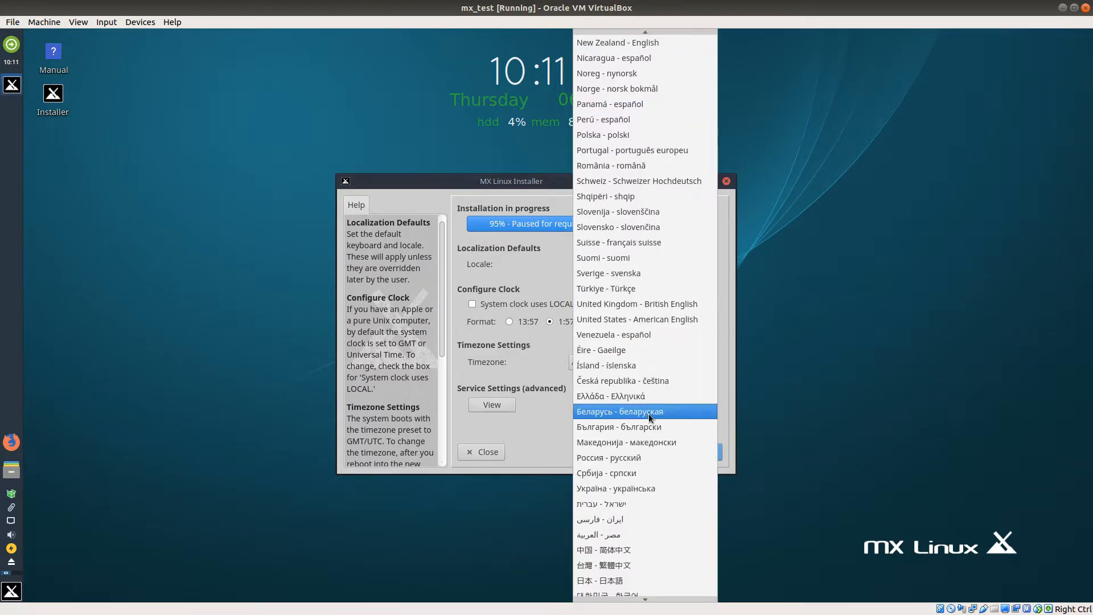
scroll(661, 368, up, 5)
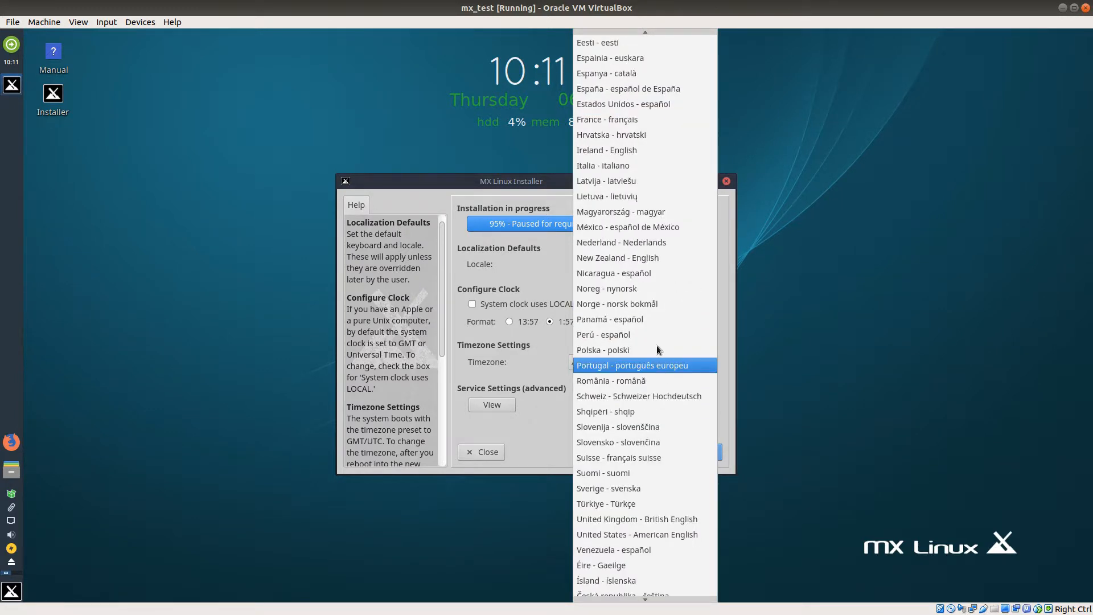
scroll(640, 356, down, 1)
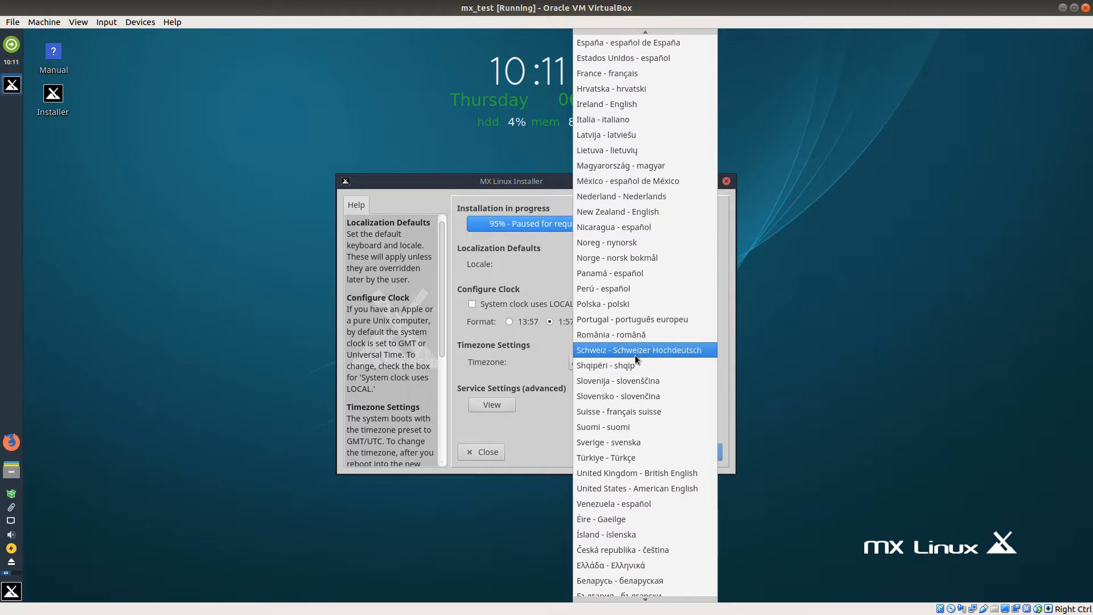
scroll(634, 355, up, 2)
scroll(632, 337, down, 1)
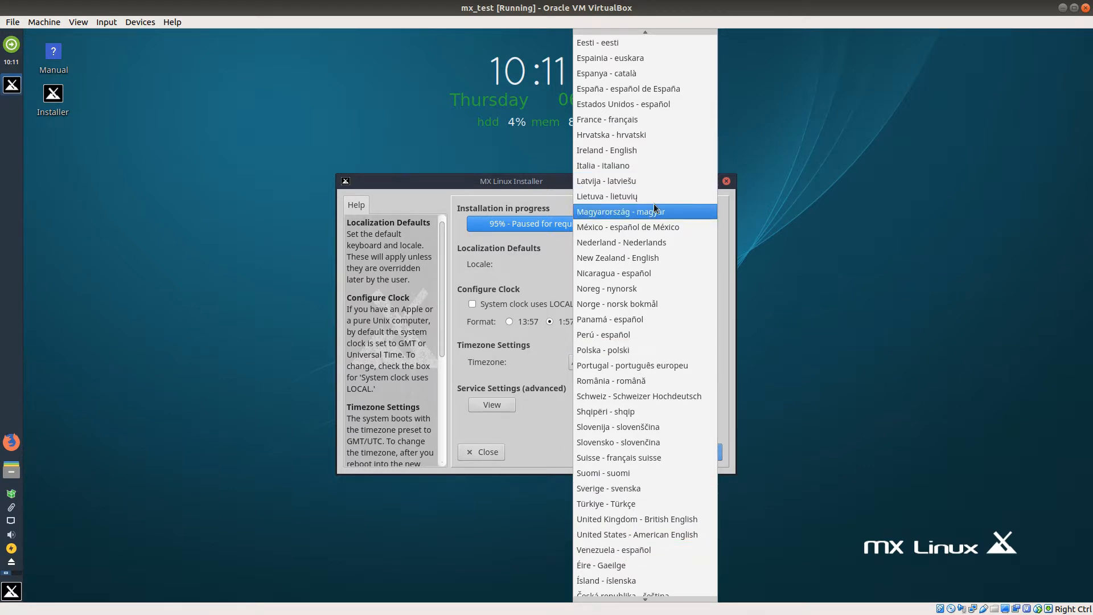
click(640, 153)
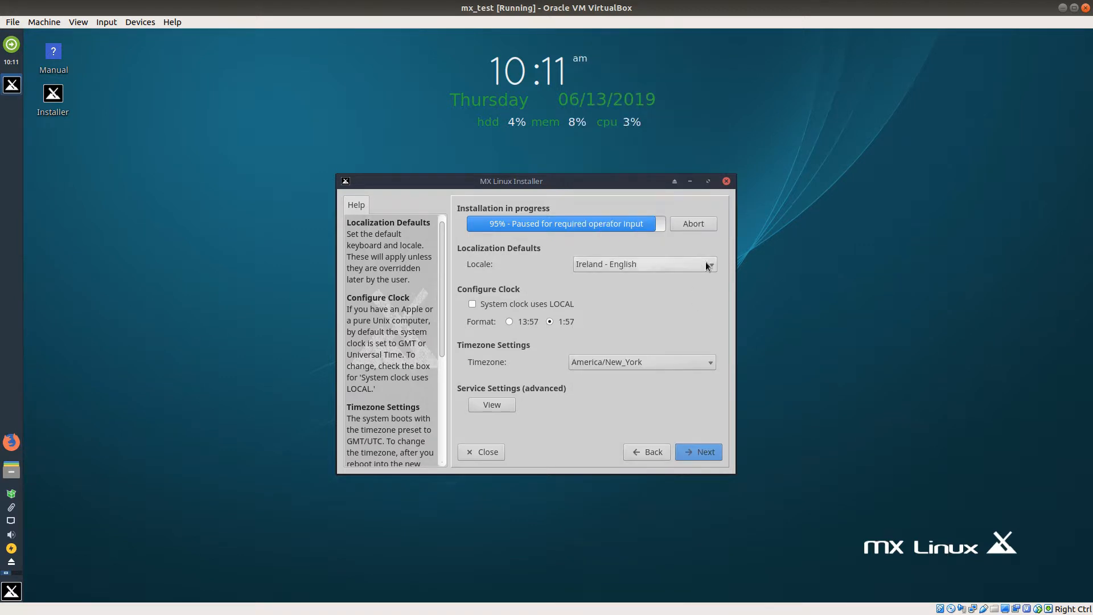
Step: Set the timezone to Europe/Dublin and the clock format to 24-hour (13:57), and continue to the user account settings
click(711, 363)
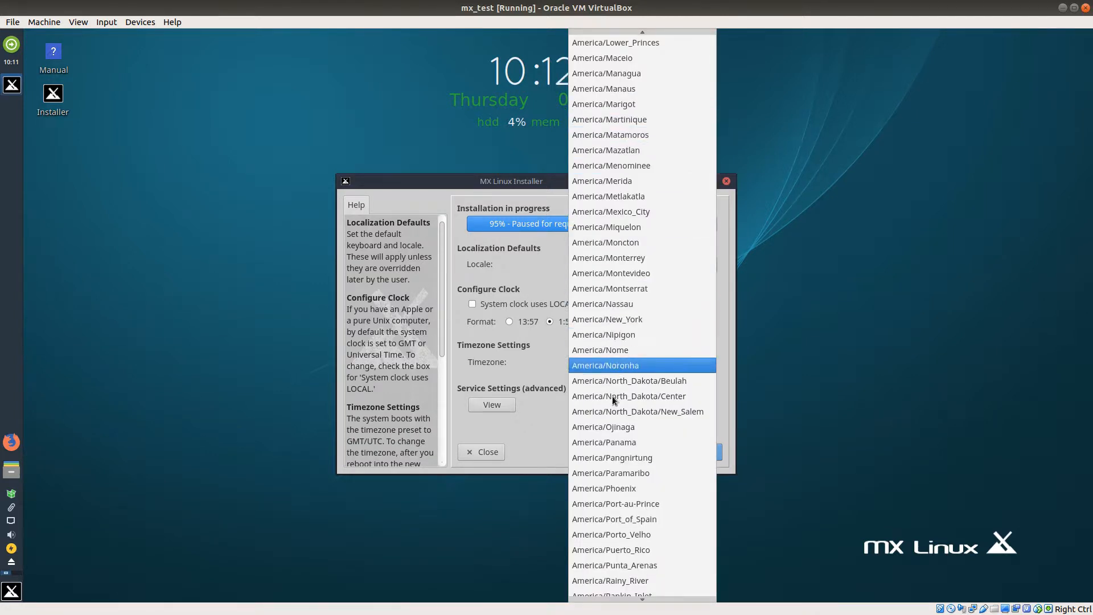
key(e)
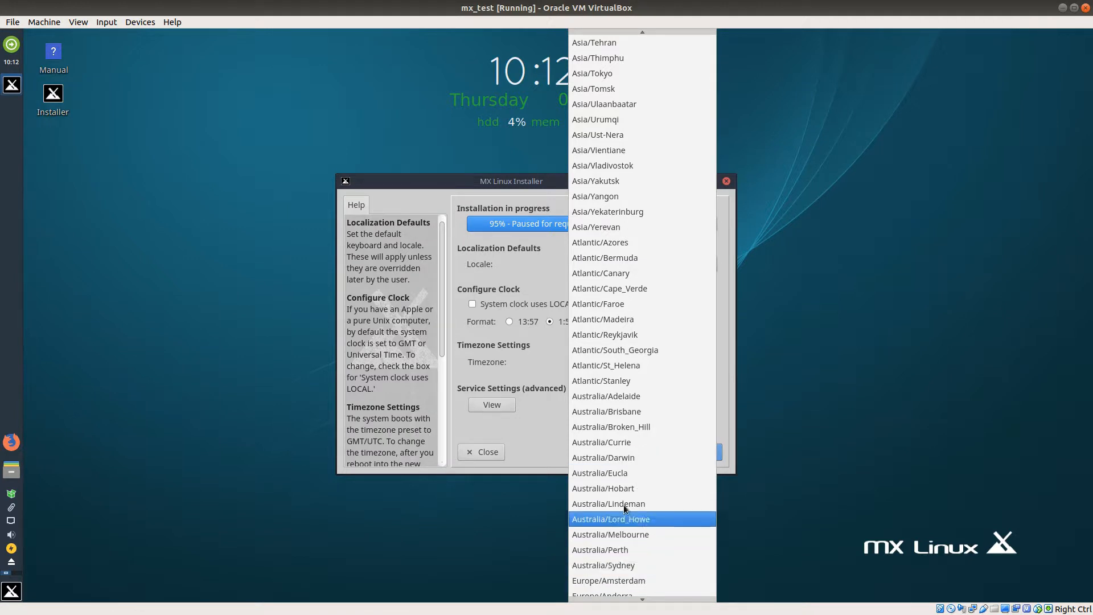
scroll(626, 512, down, 3)
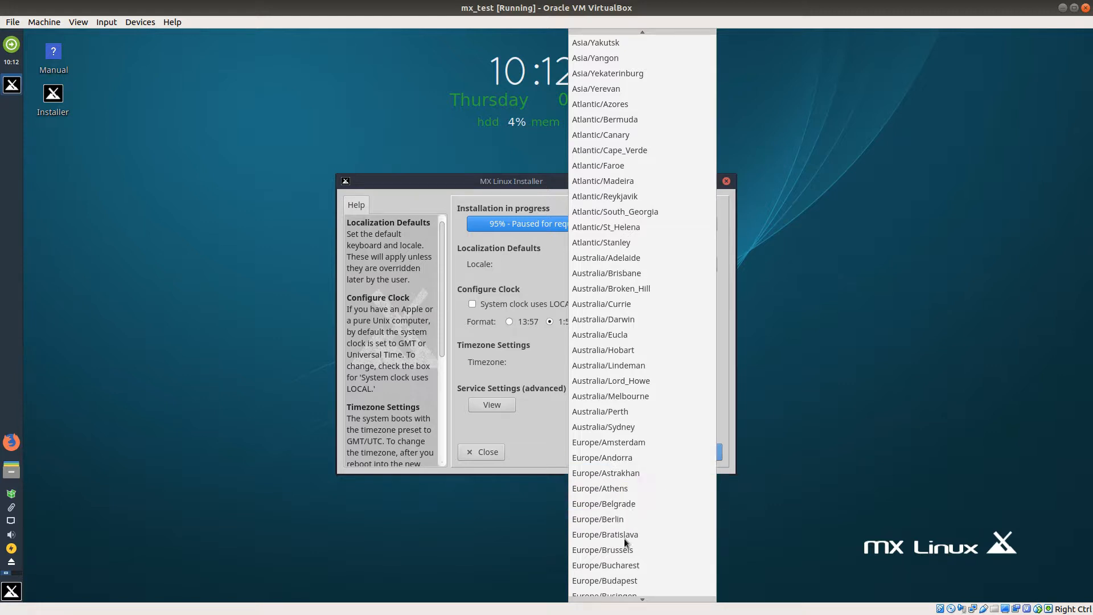
scroll(624, 545, down, 3)
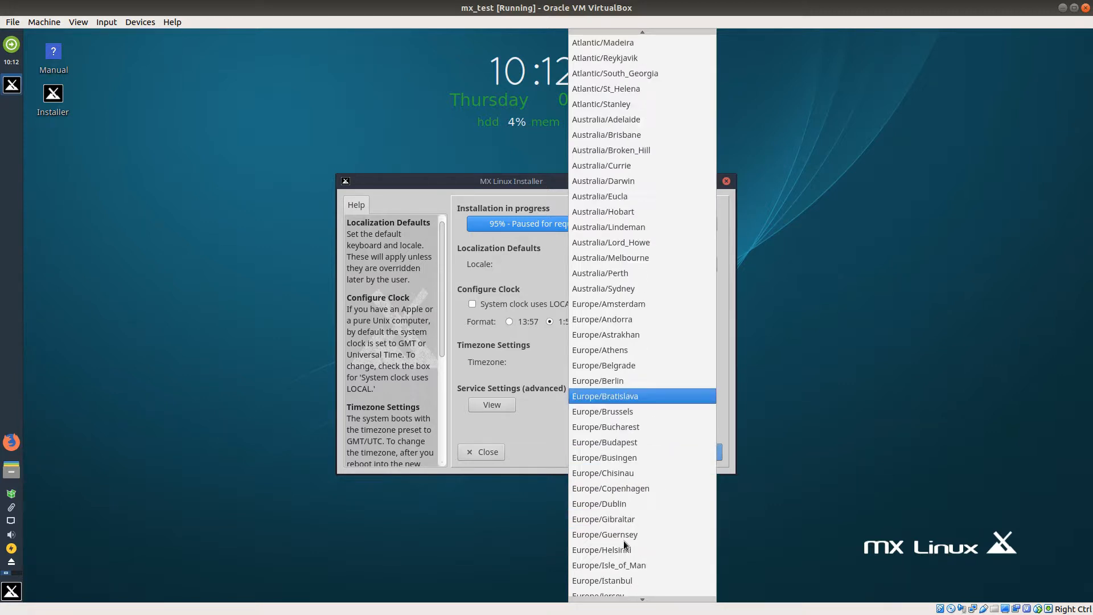
click(610, 504)
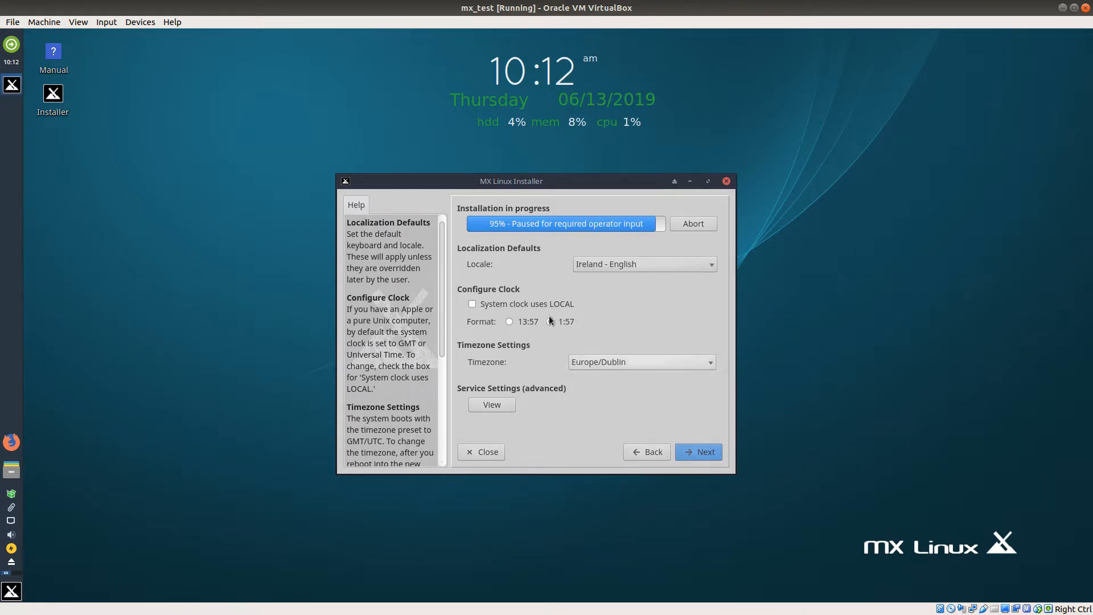
click(511, 320)
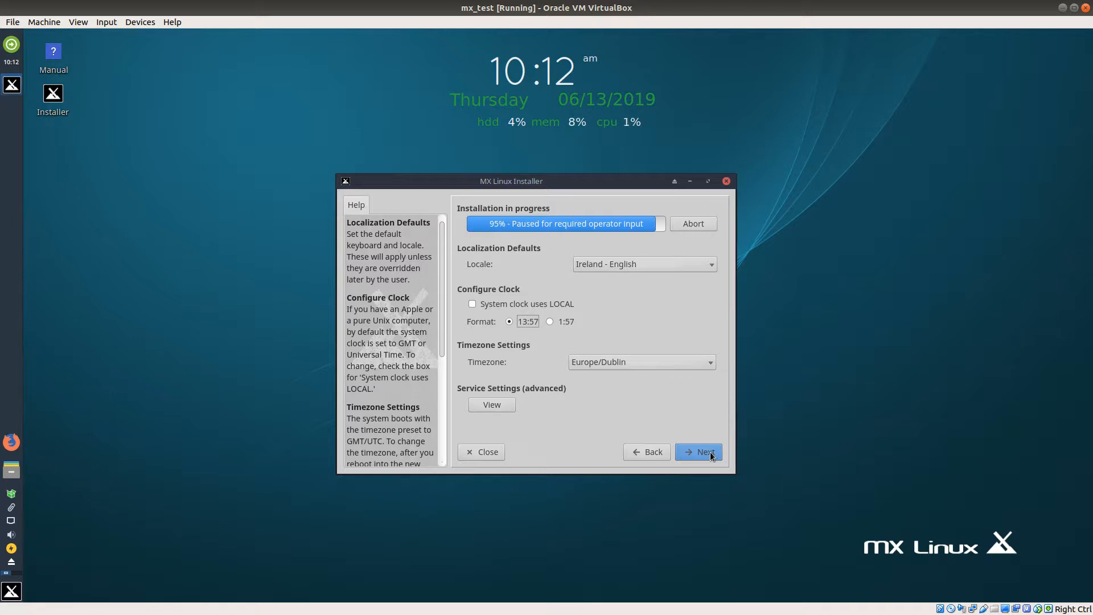
click(710, 453)
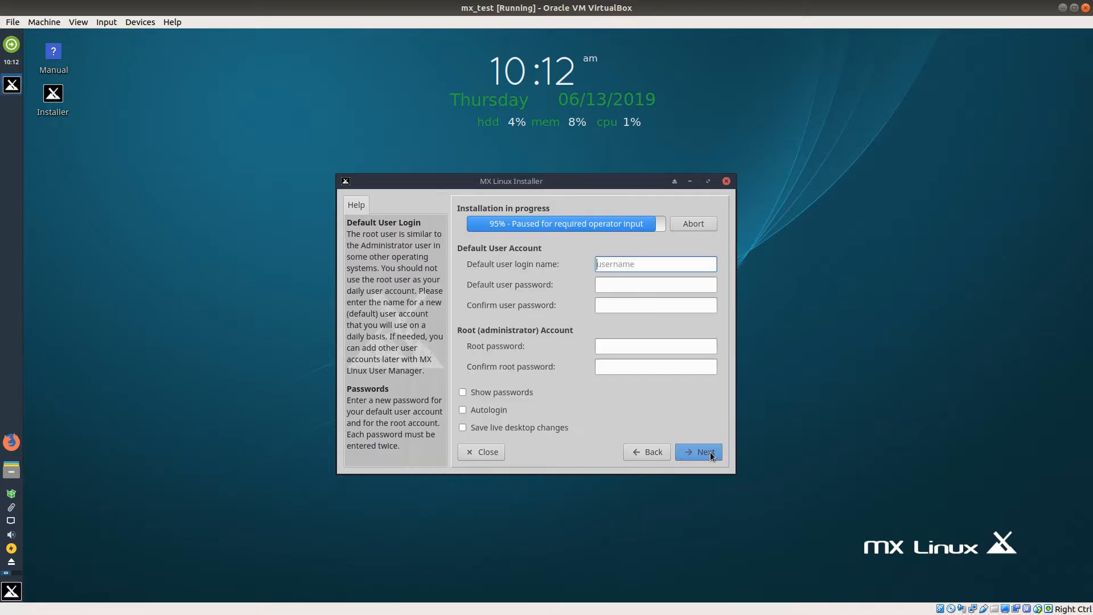
Step: Enter mach as the default user login name and fill in and confirm the default user's password
text(mach)
click(712, 284)
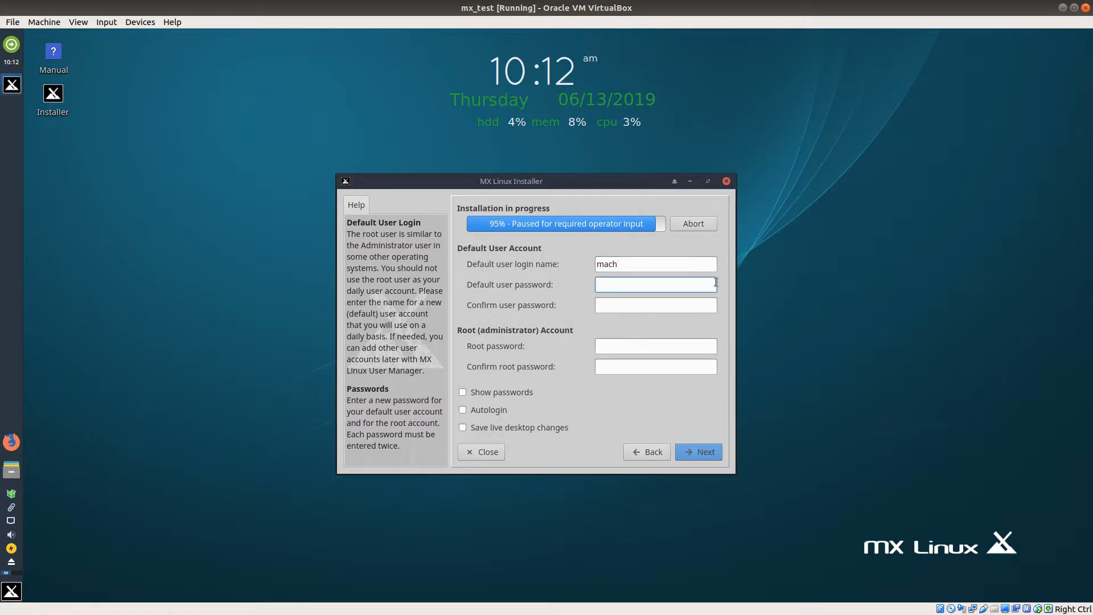
text(password)
click(655, 307)
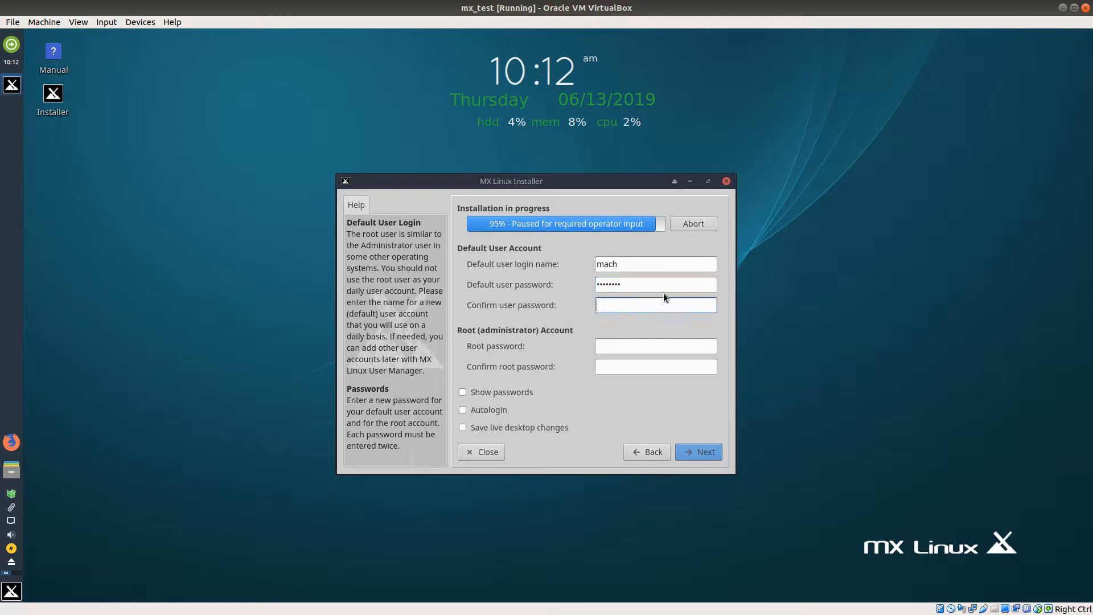
text(passwo)
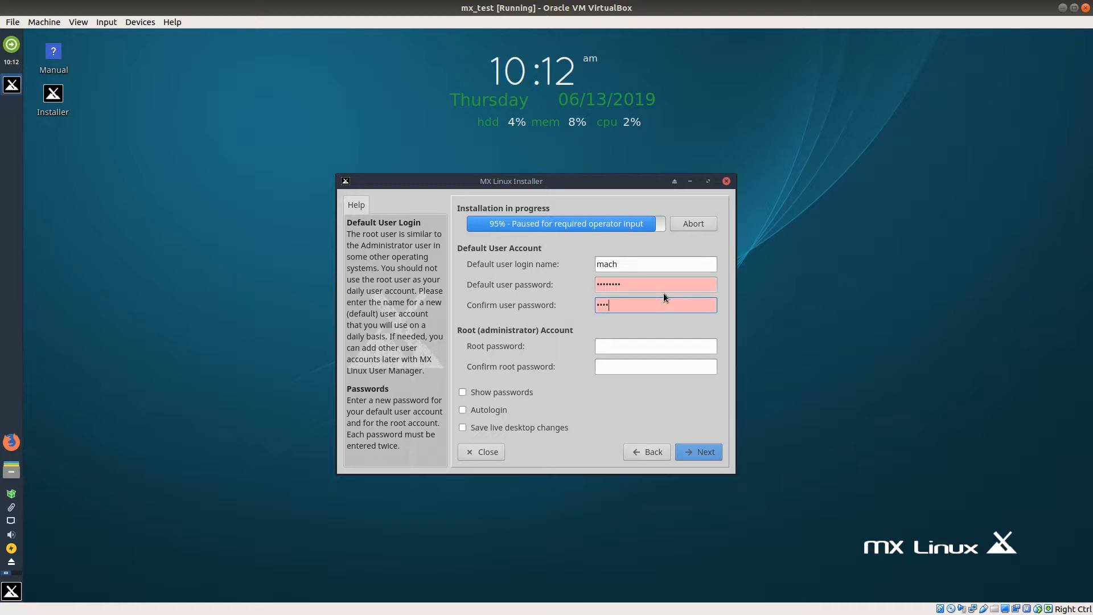
text(rd)
Step: Enter and confirm the root account password, and continue to complete the installation
click(639, 344)
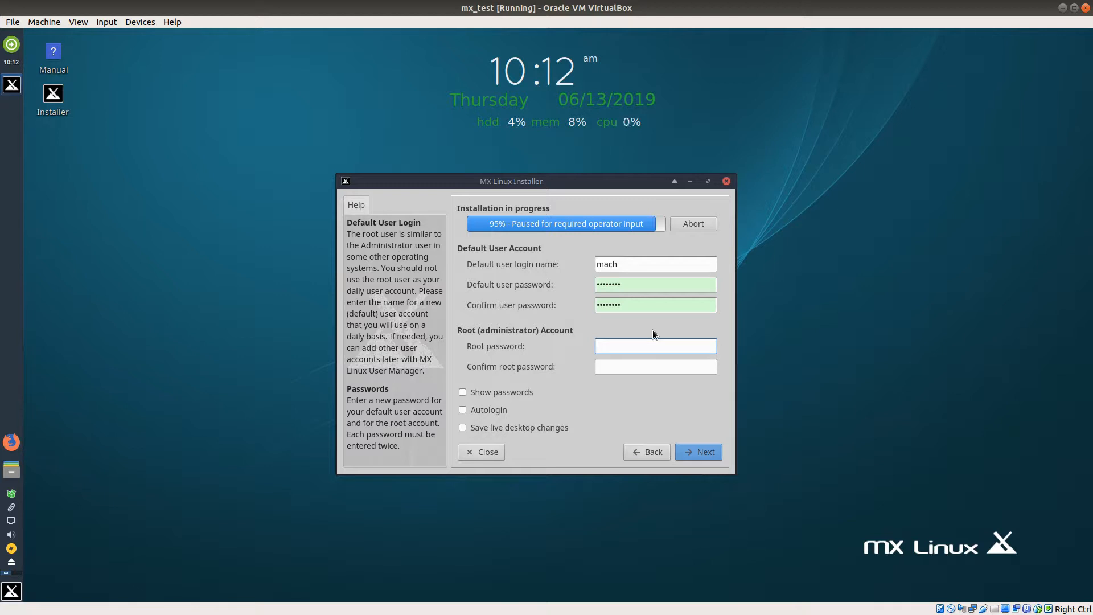
text(****)
click(626, 368)
text(****)
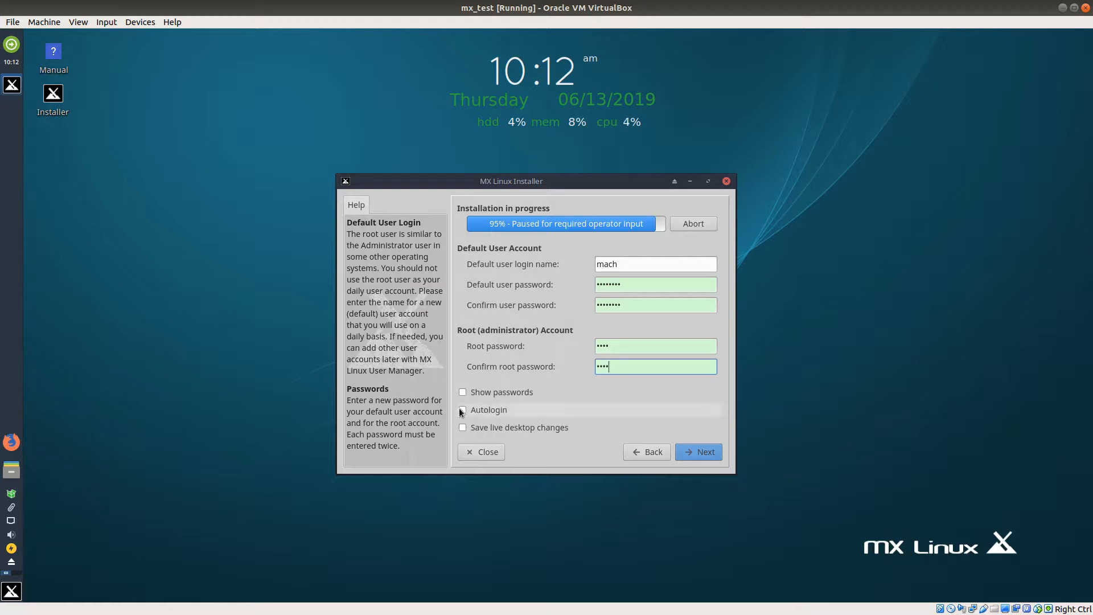
click(705, 452)
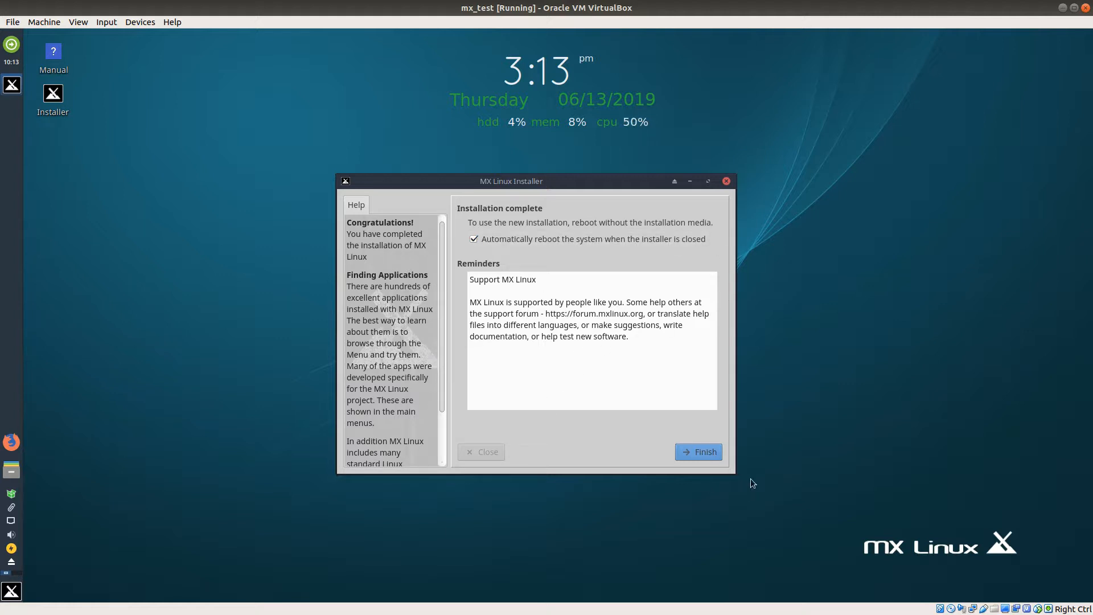
Step: Finish the installer with automatic reboot, continue past the disc removal request, and log in with the default user's password
click(698, 452)
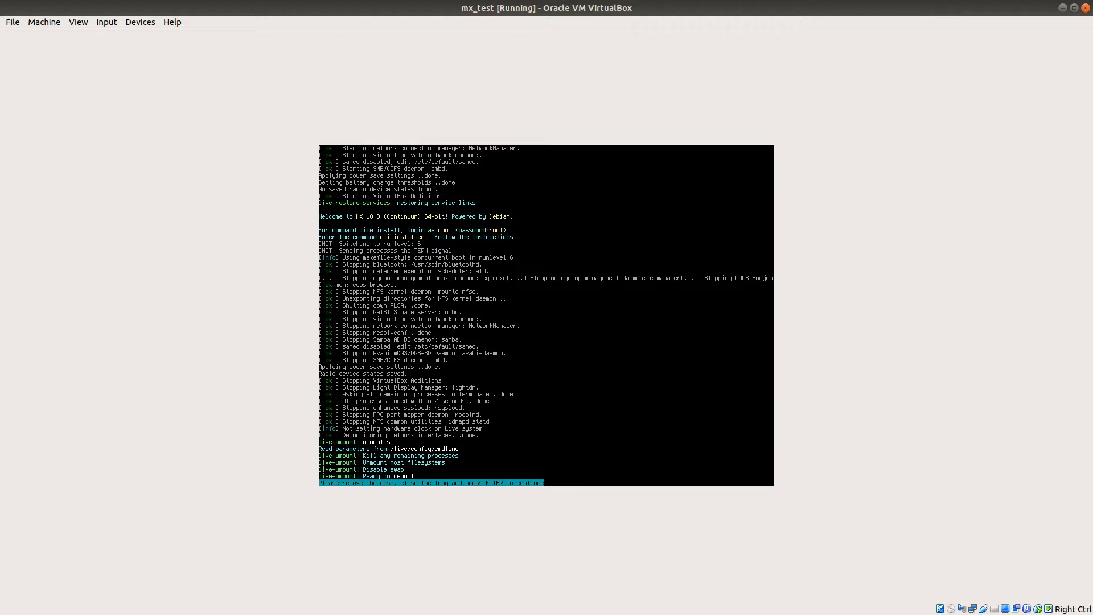
key(Return)
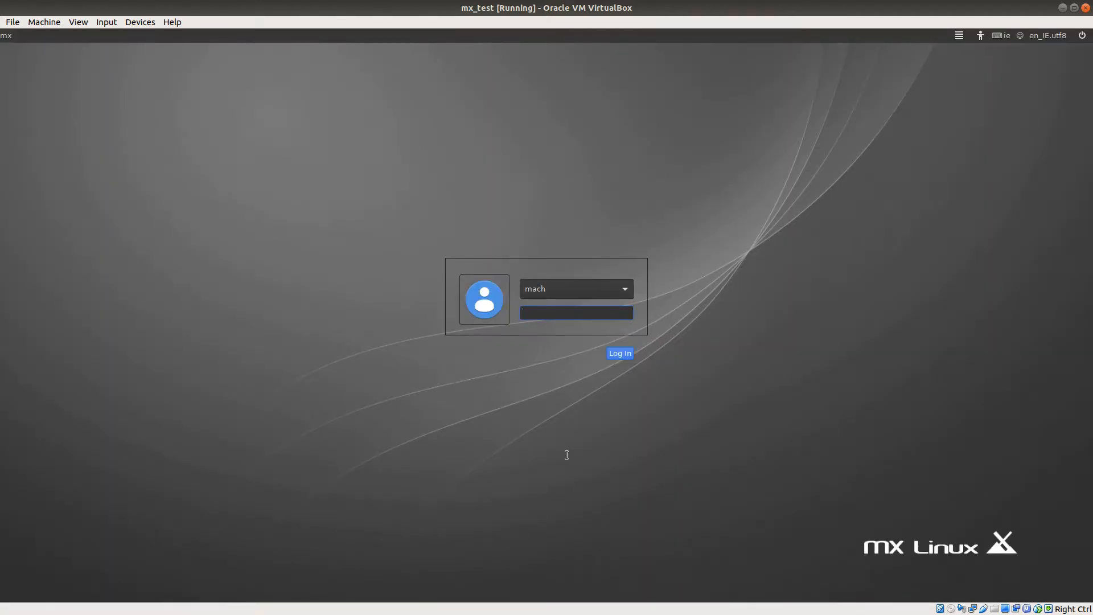
text(••••••••)
key(Return)
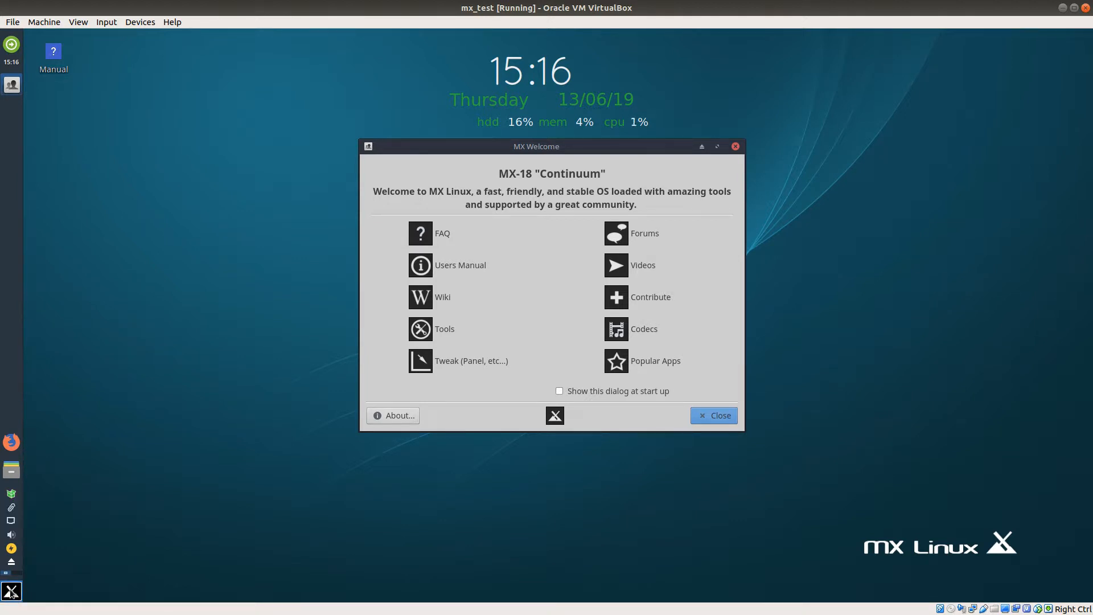
Step: Search the installed applications for "obs" and clear the search
click(12, 592)
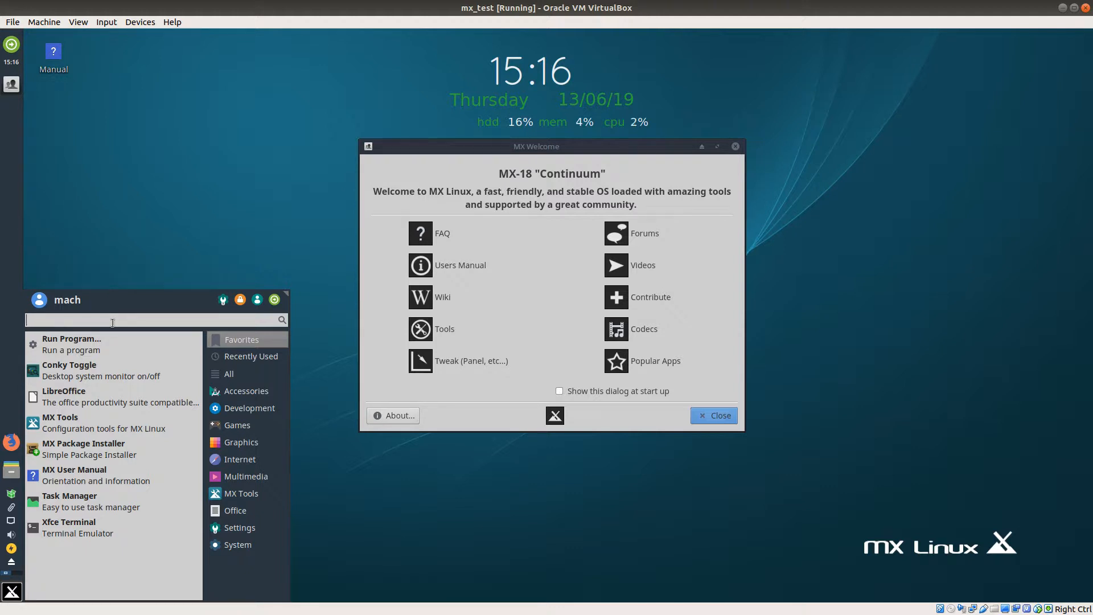
text(obs)
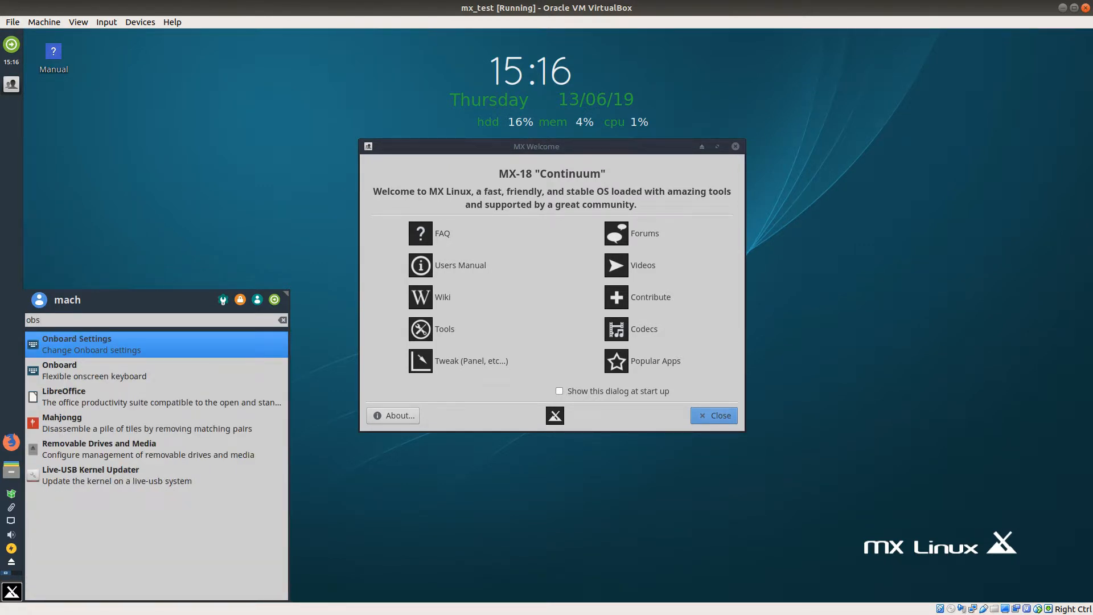
key(BackSpace)
key(BackSpace)
key(BackSpace)
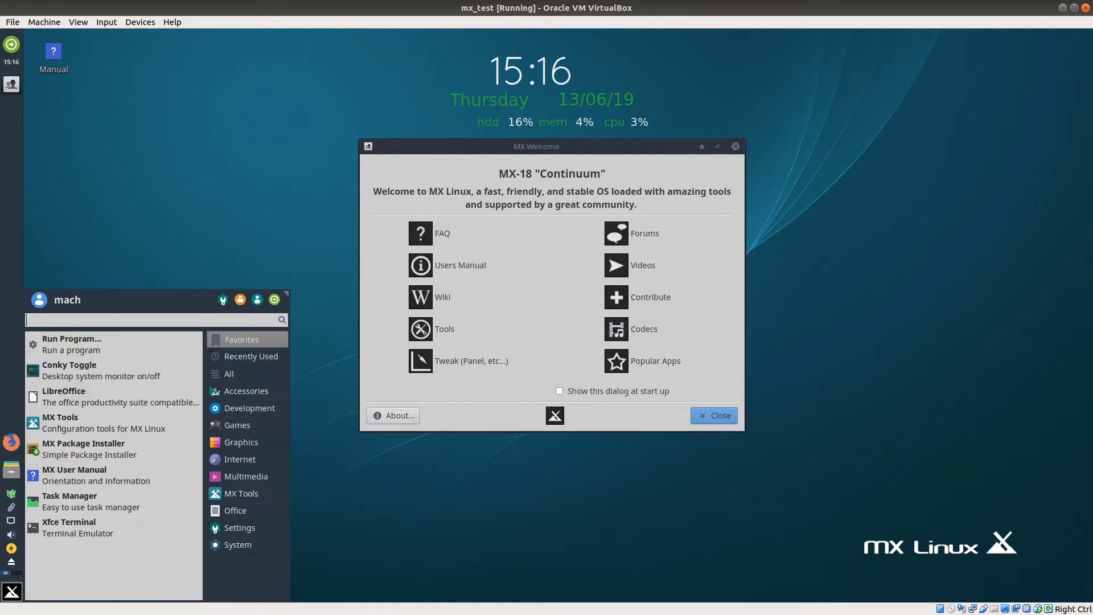
Step: Launch LibreOffice from an application search for "li", and close both it and the MX Welcome window
text(li)
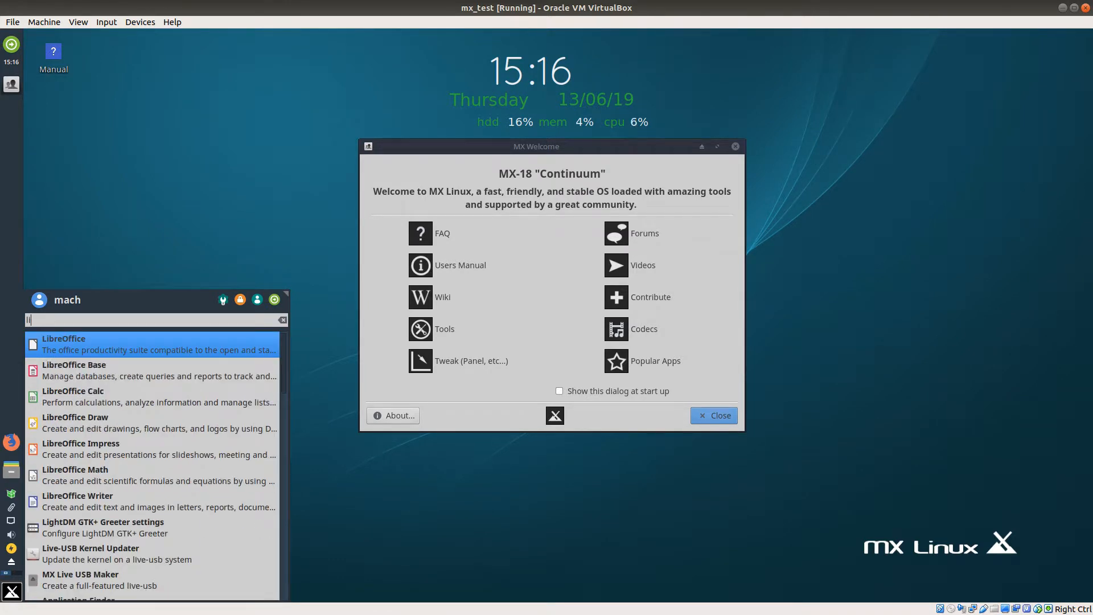
click(132, 345)
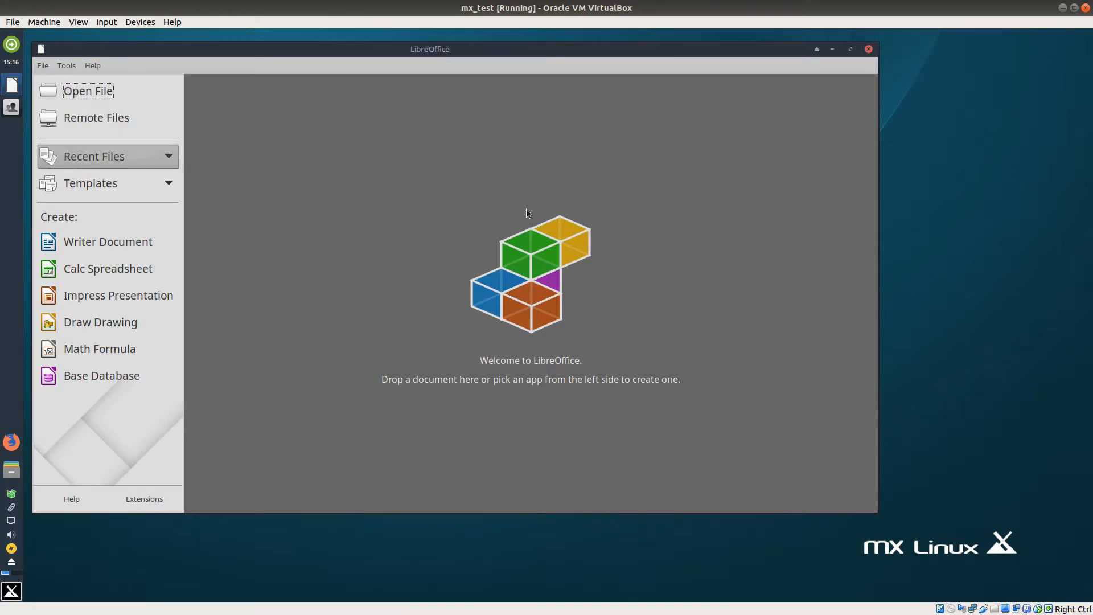
click(869, 49)
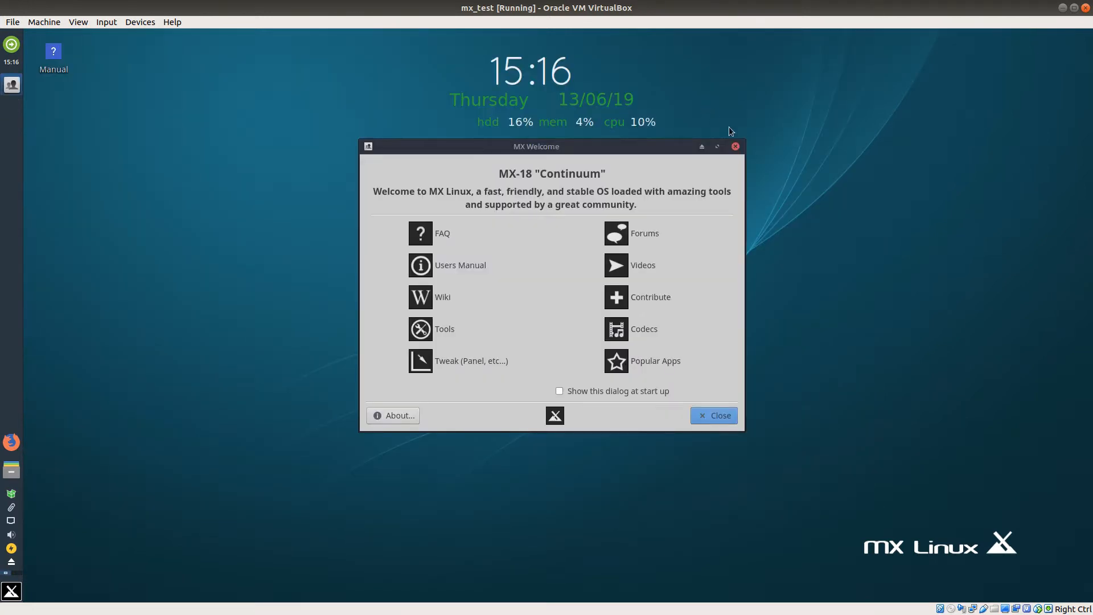
click(734, 145)
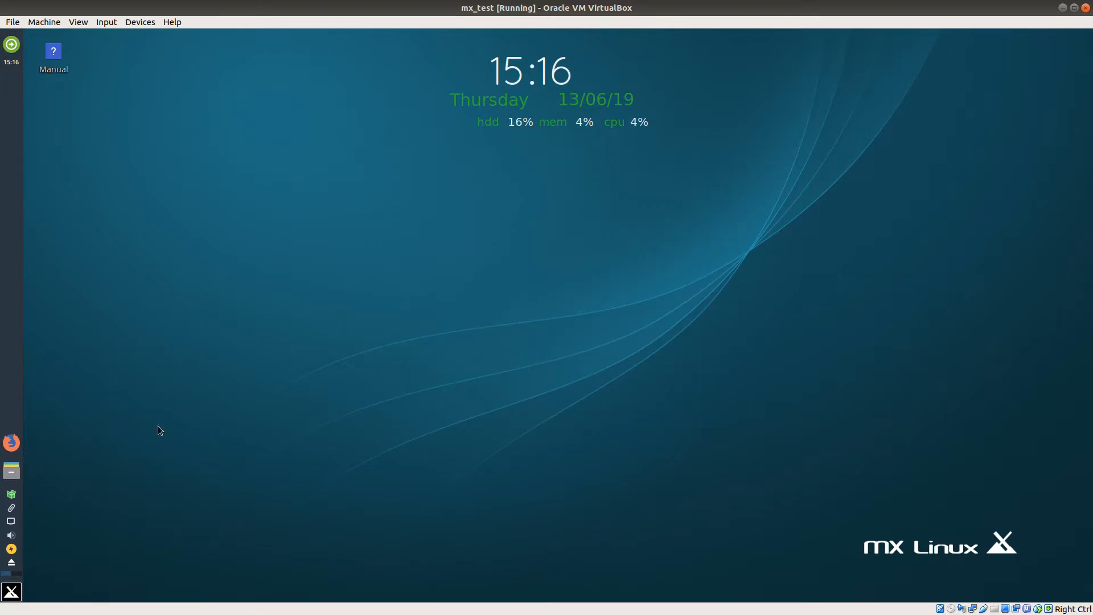
Step: Launch Firefox to check its start page, and quit it, confirming that all tabs close
click(9, 446)
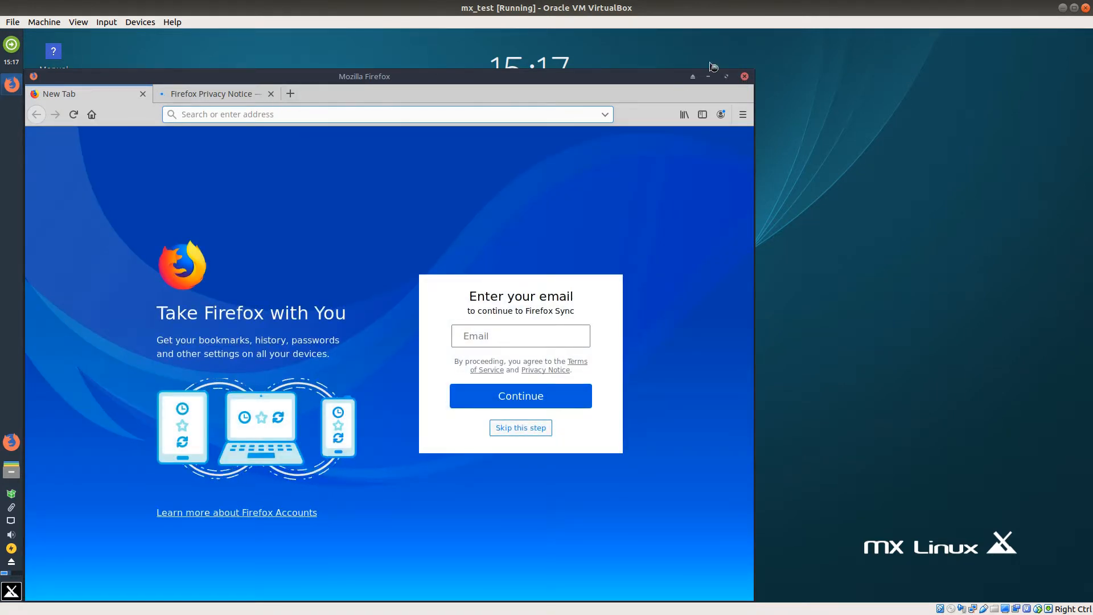
click(744, 77)
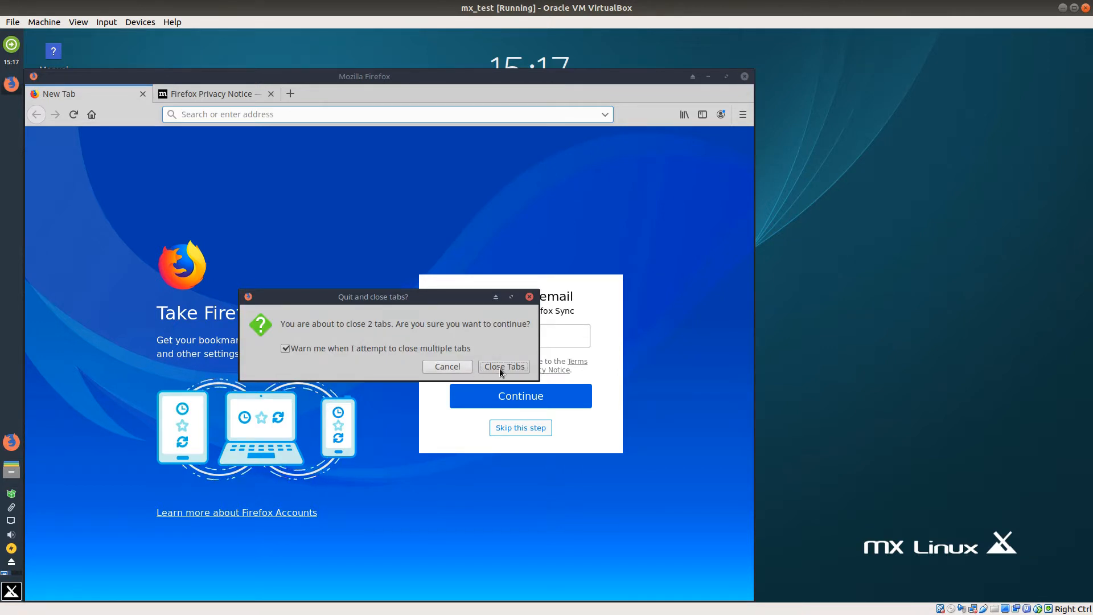
click(500, 367)
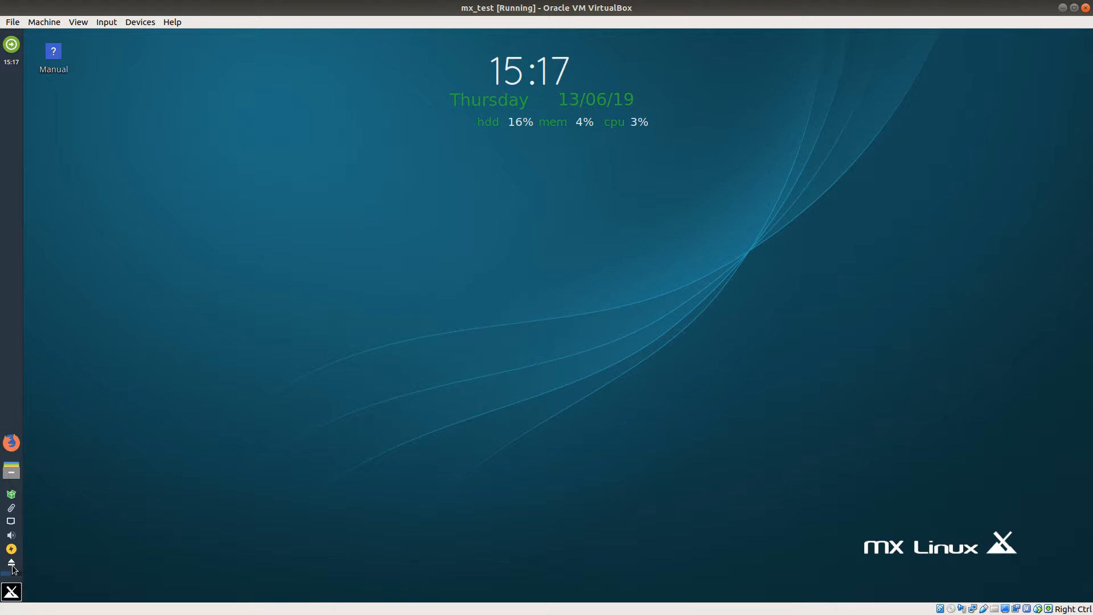
Step: Open the home folder in the file manager, move its window towards the middle of the desktop, and close it
click(14, 473)
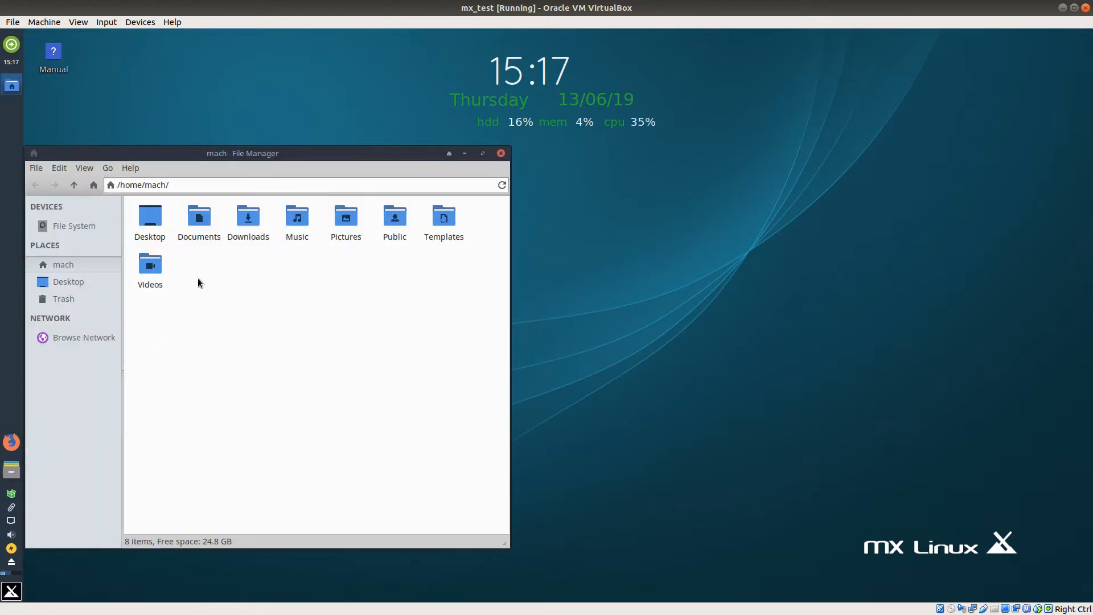
drag(274, 155, 535, 127)
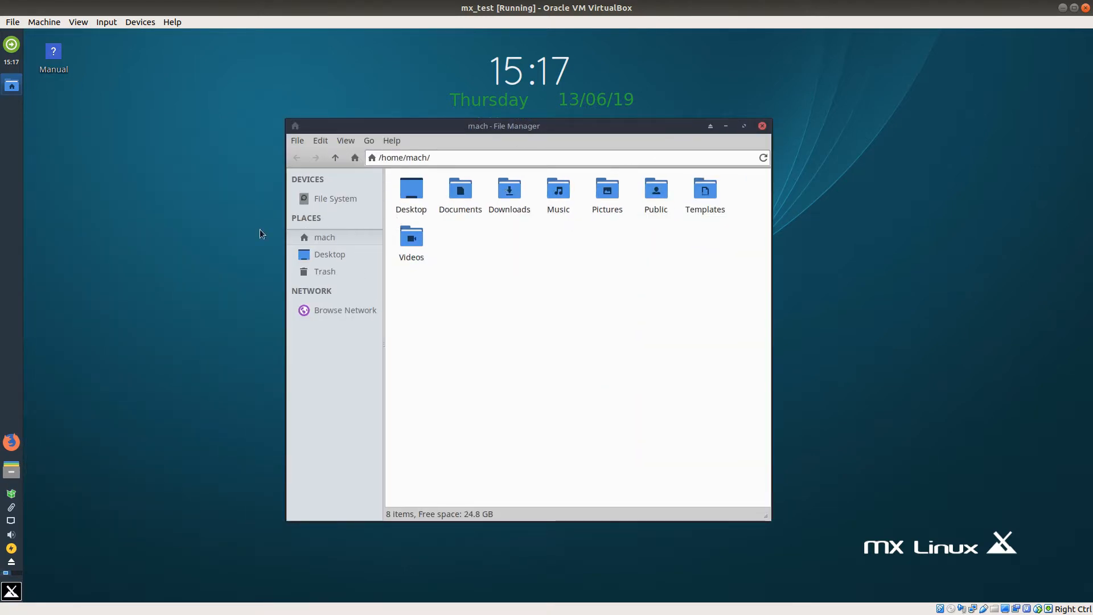
click(762, 126)
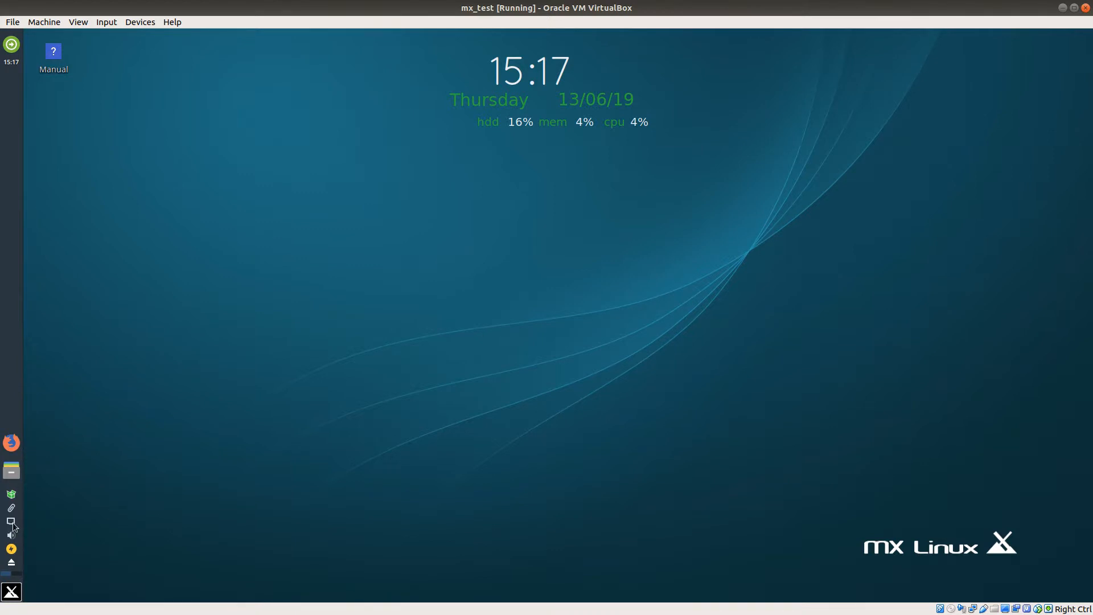
Step: Open the clipboard manager's preferences to view its settings, and close them without making changes
mouse_move(13, 524)
click(11, 511)
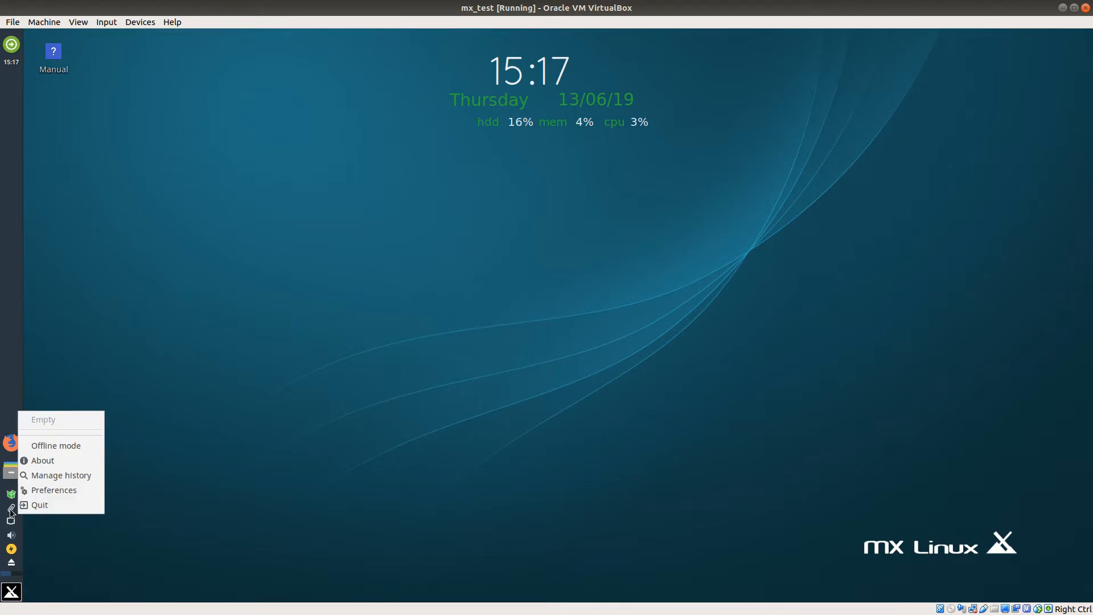
click(11, 510)
click(11, 510)
click(67, 491)
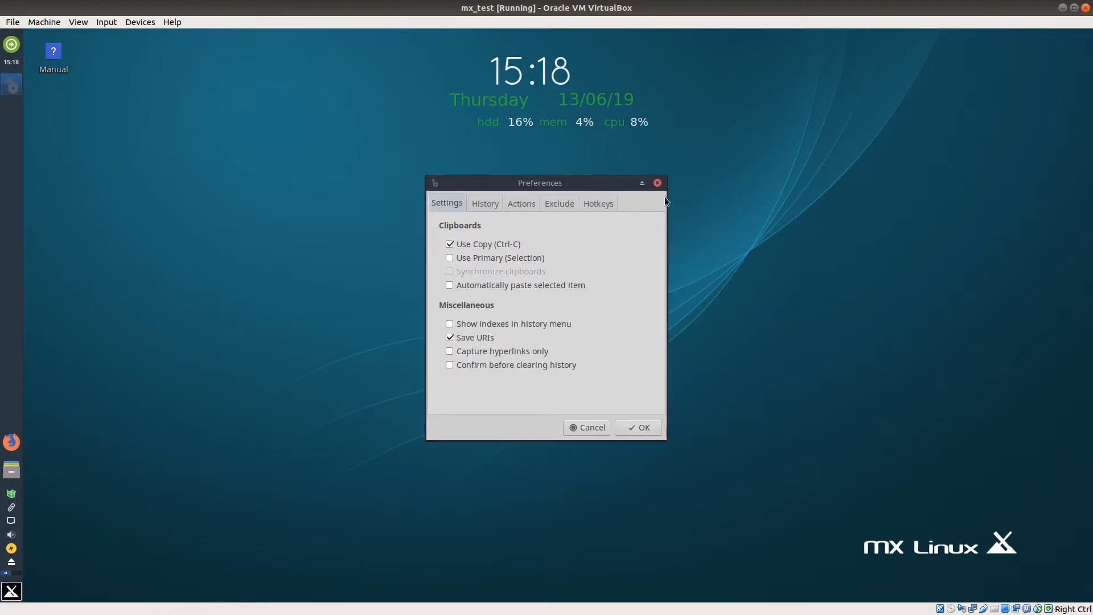
click(657, 183)
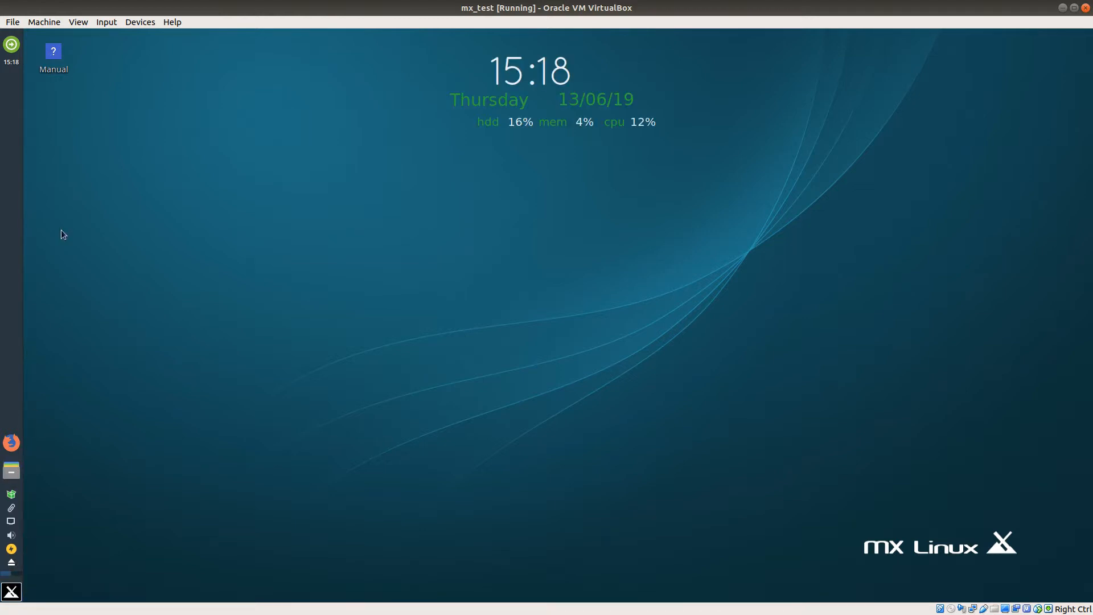
Step: View the available session options for logging out, restarting, shutting down and suspending, and cancel
click(10, 46)
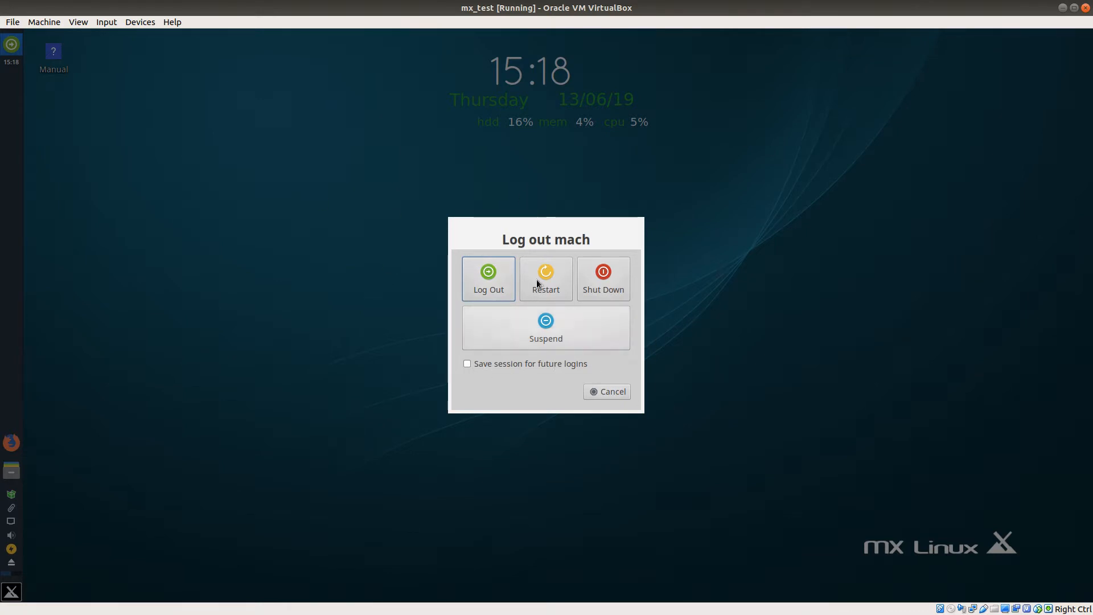
click(617, 393)
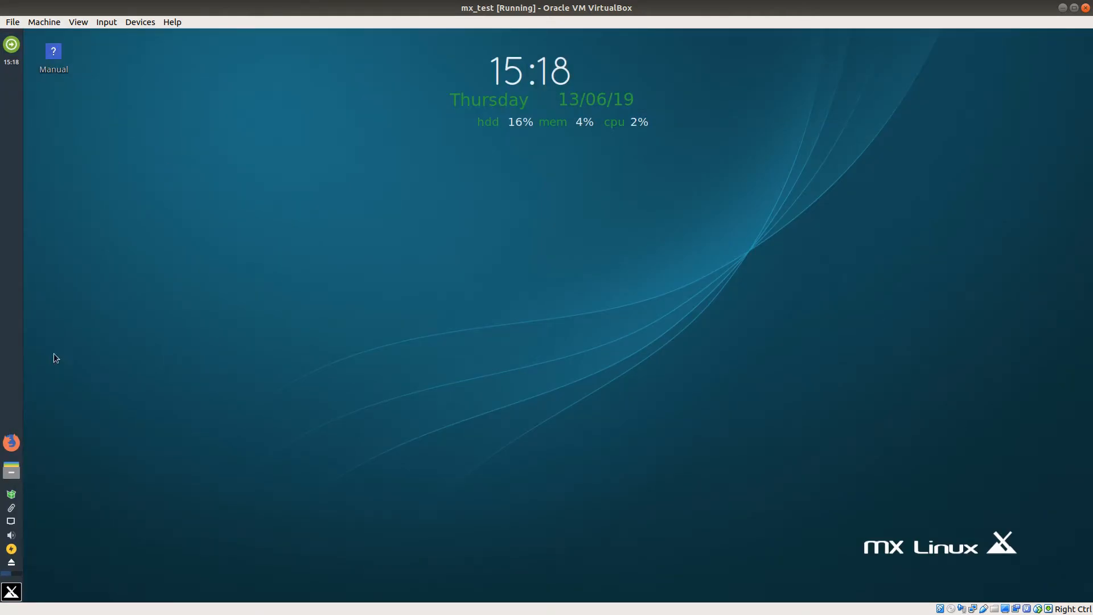
Step: Find and launch MX Select Sound, check the available sound cards, and close it without applying changes
click(12, 592)
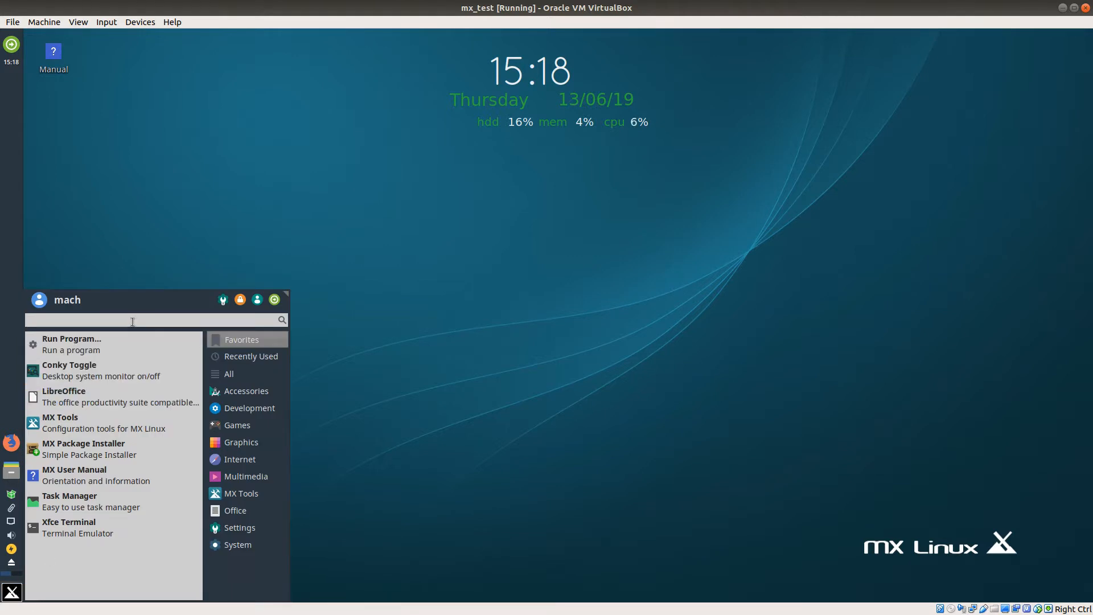
text(sou)
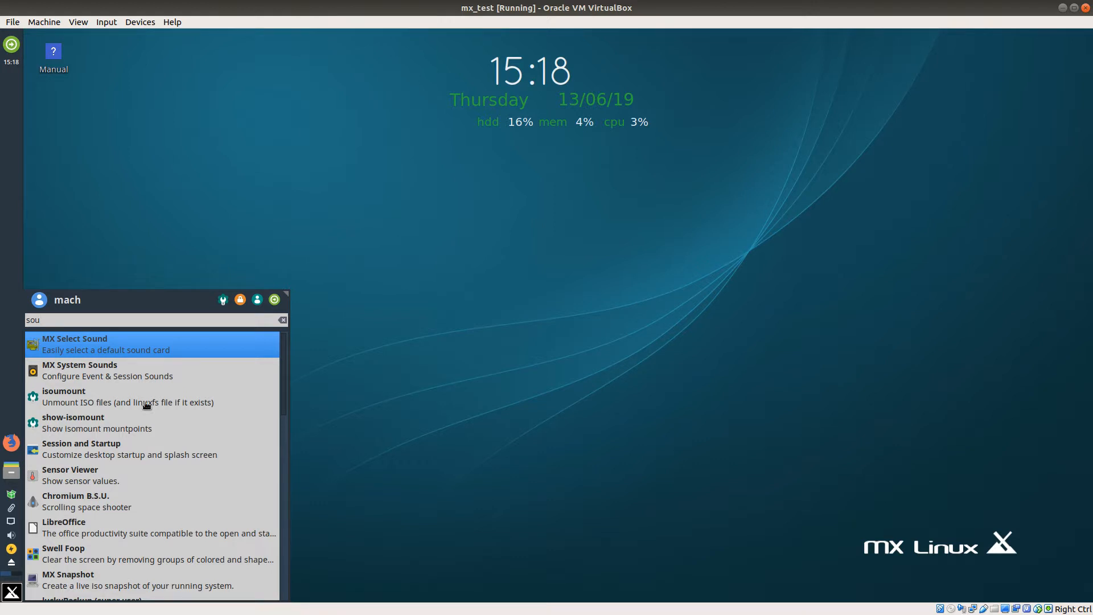
click(130, 347)
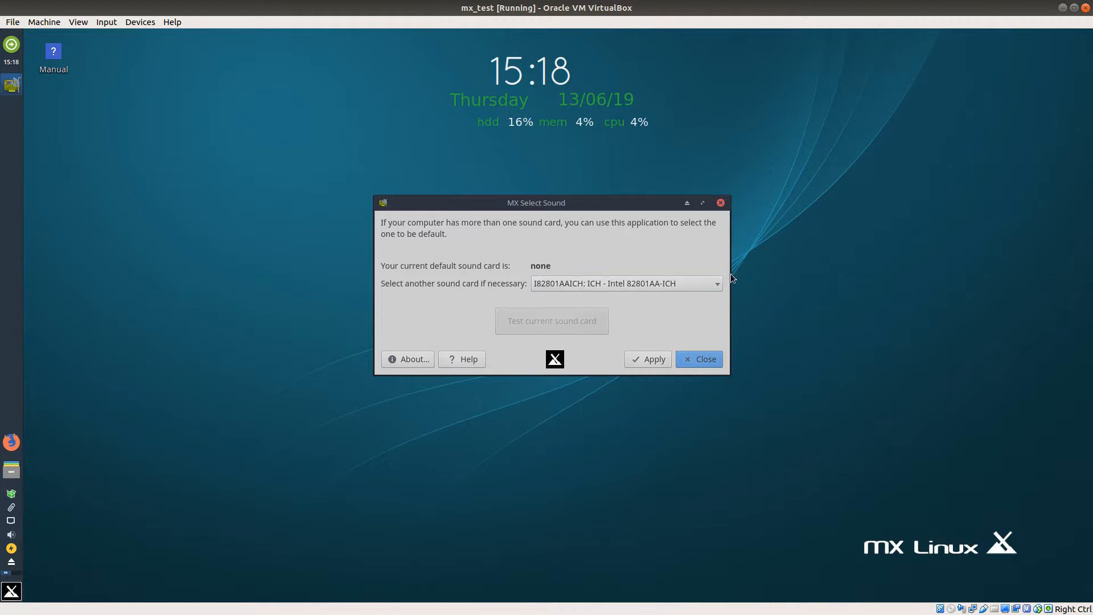
click(719, 284)
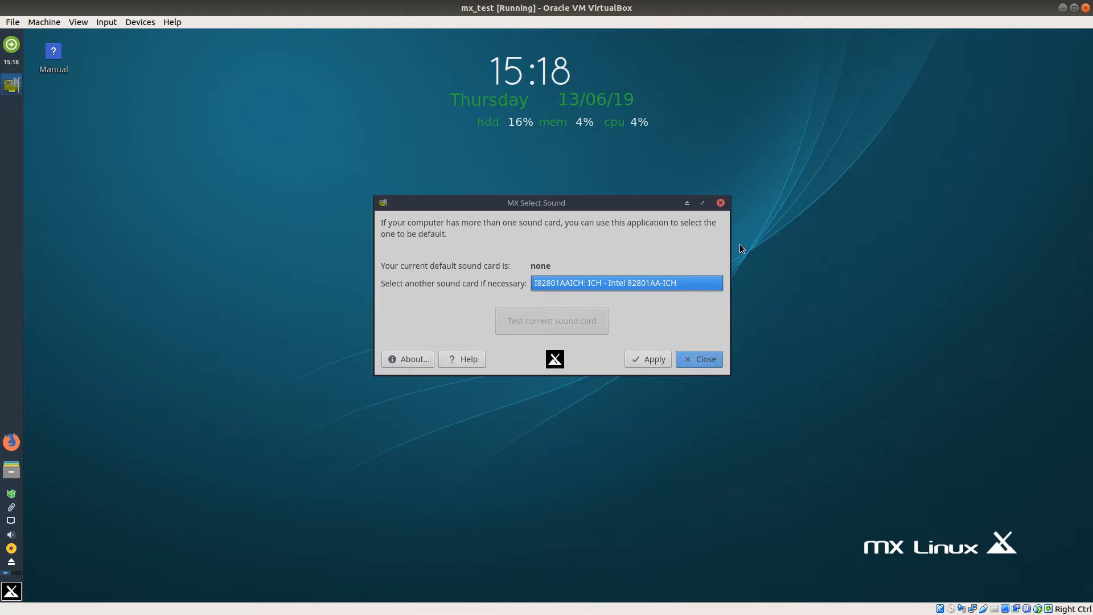
click(722, 209)
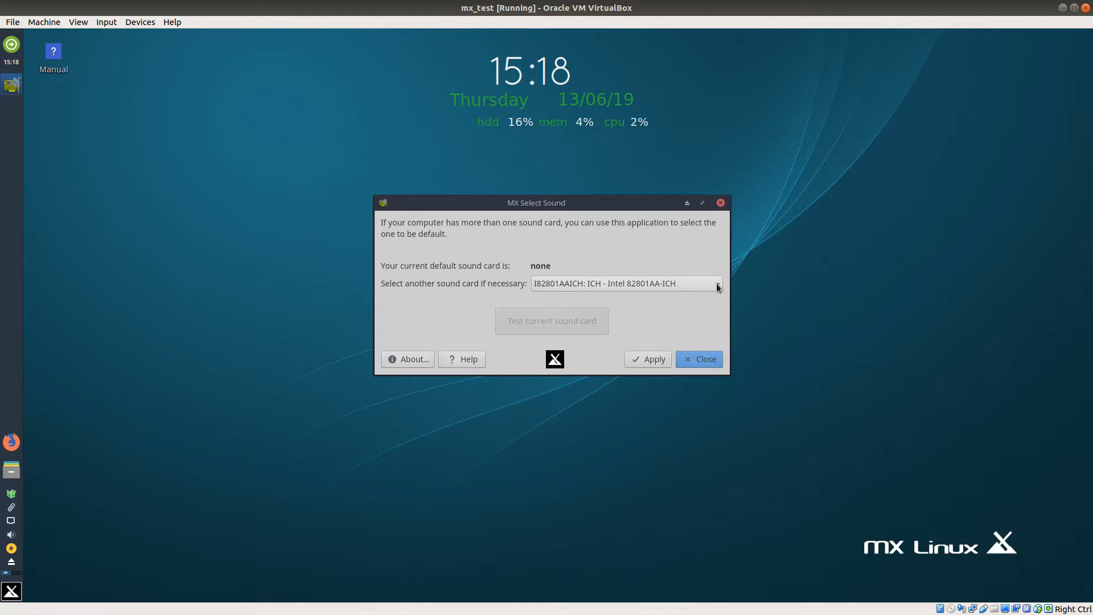
click(722, 203)
Step: Search the applications for "display", open the Display settings to view the available resolutions, and close them without changing anything
click(12, 592)
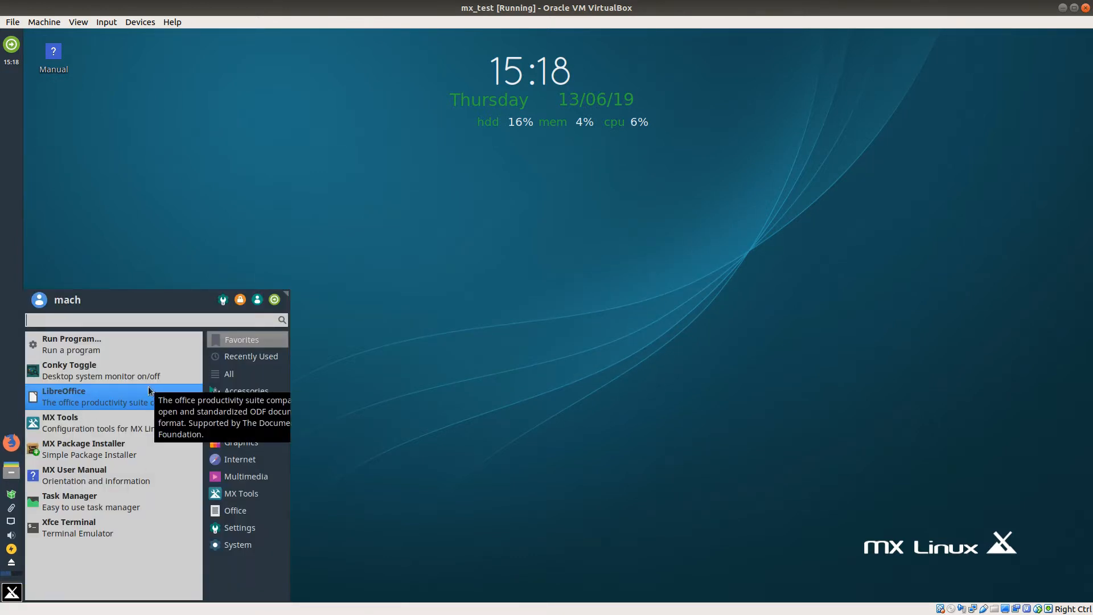
text(dis)
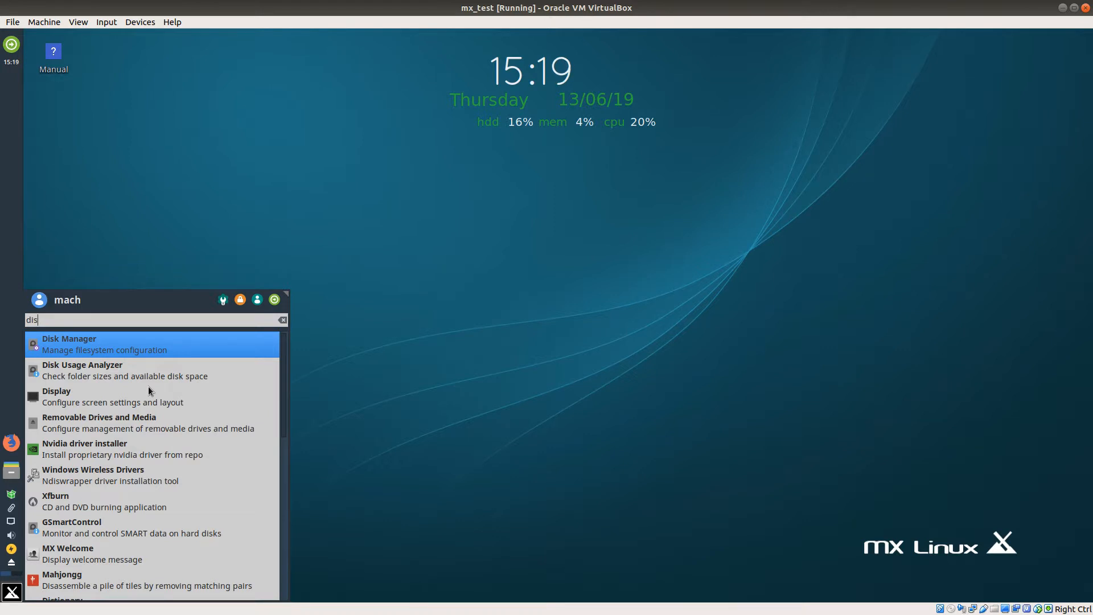
text(play)
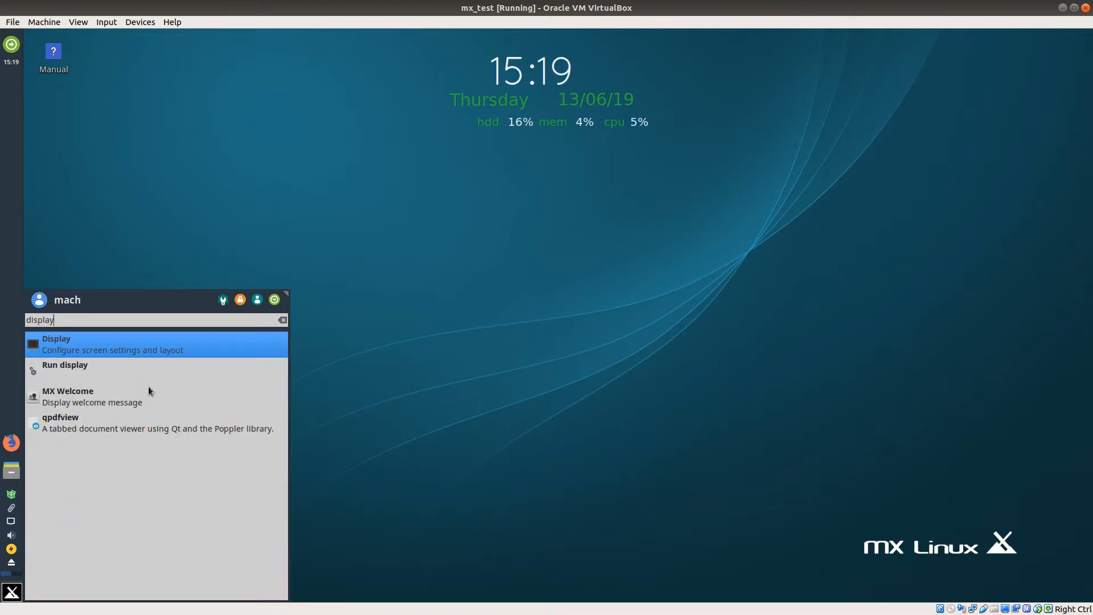
click(186, 345)
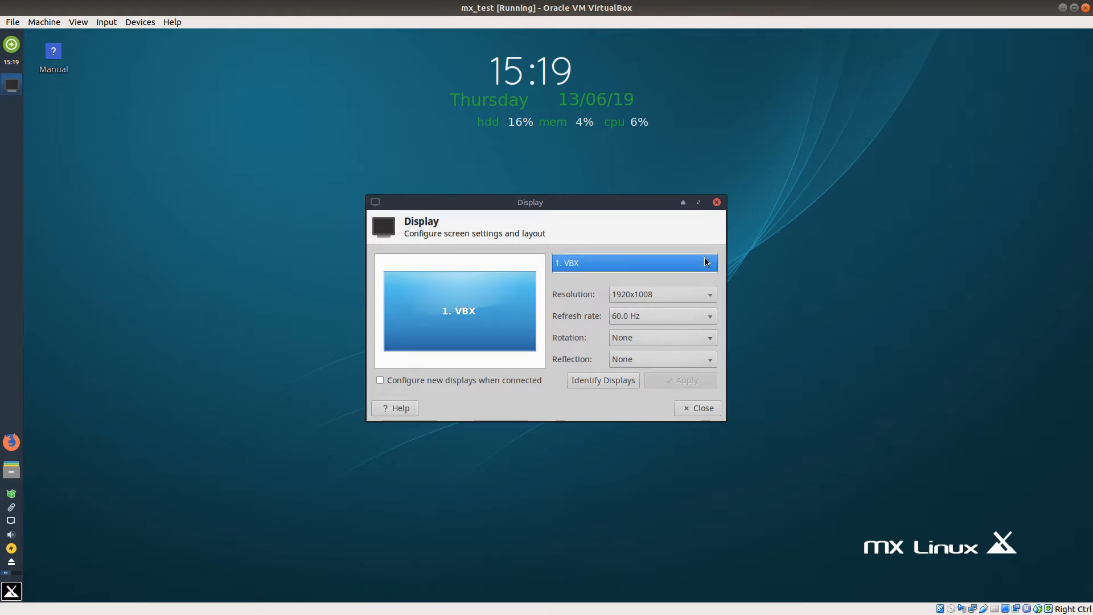
click(711, 295)
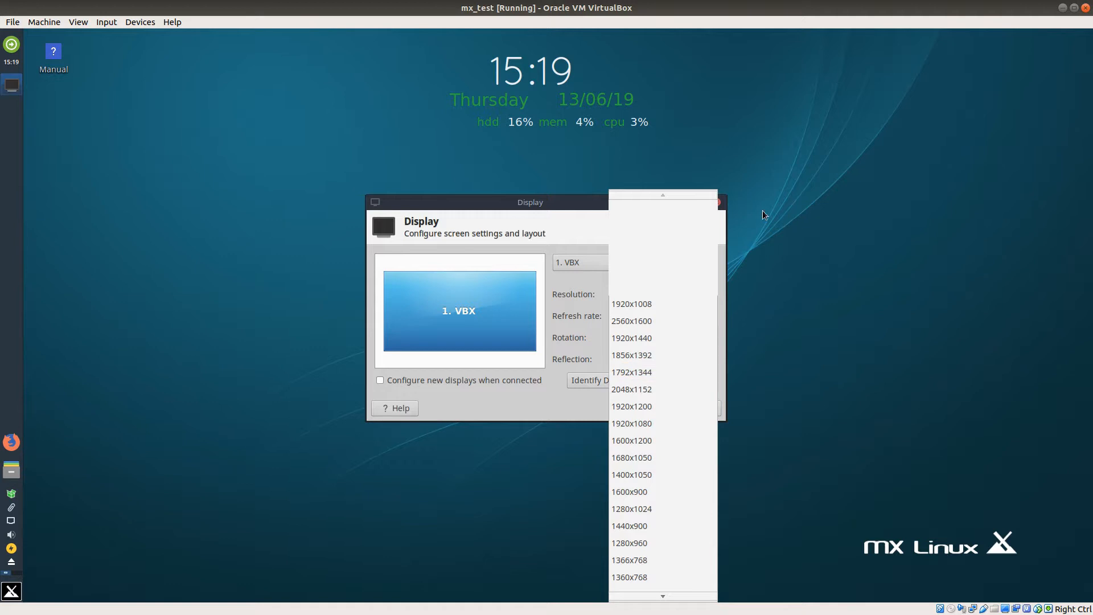
click(783, 177)
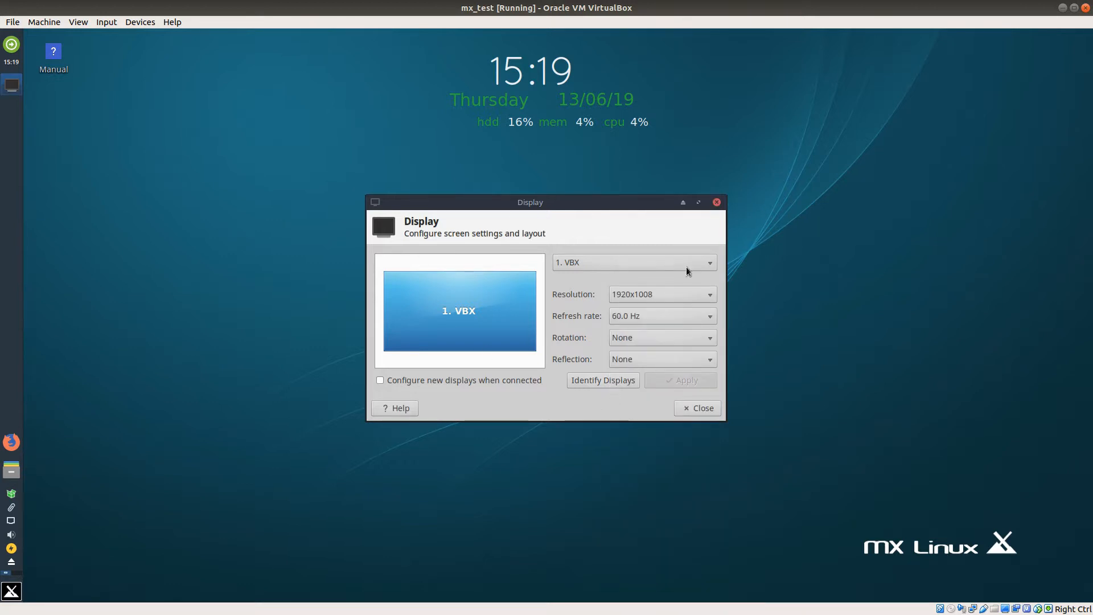
click(717, 202)
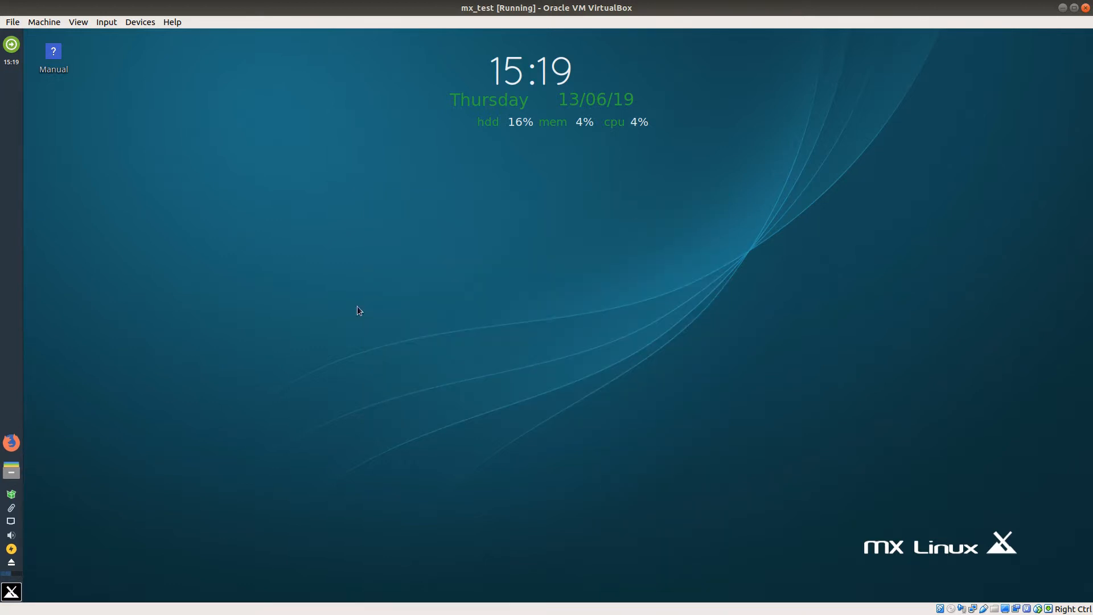
Step: Search the applications for "power", open Power Manager to view its general settings, and close it unchanged
click(12, 592)
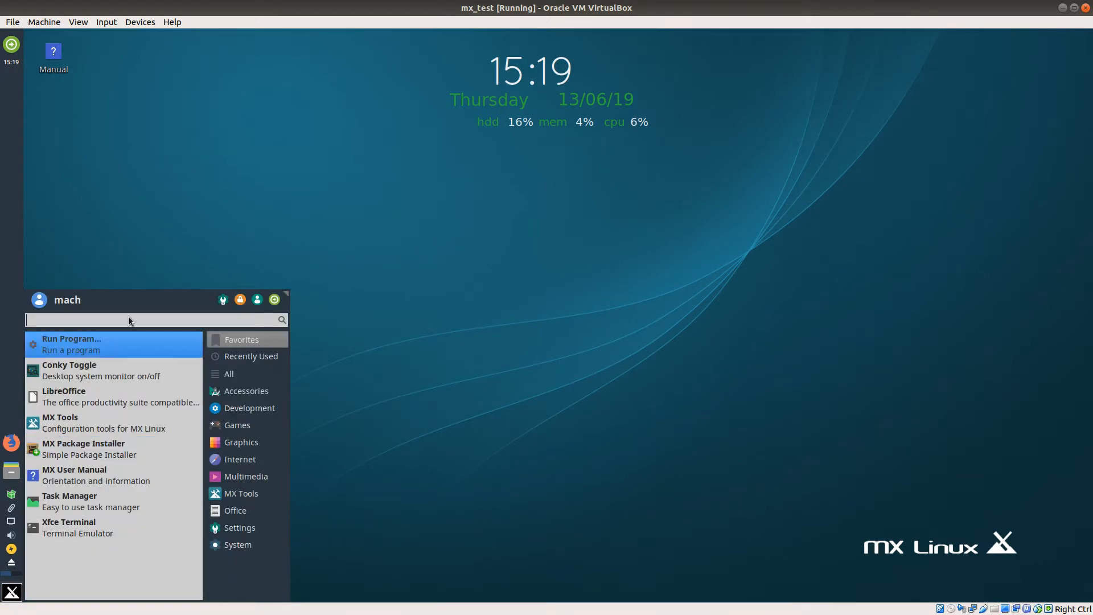
text(power)
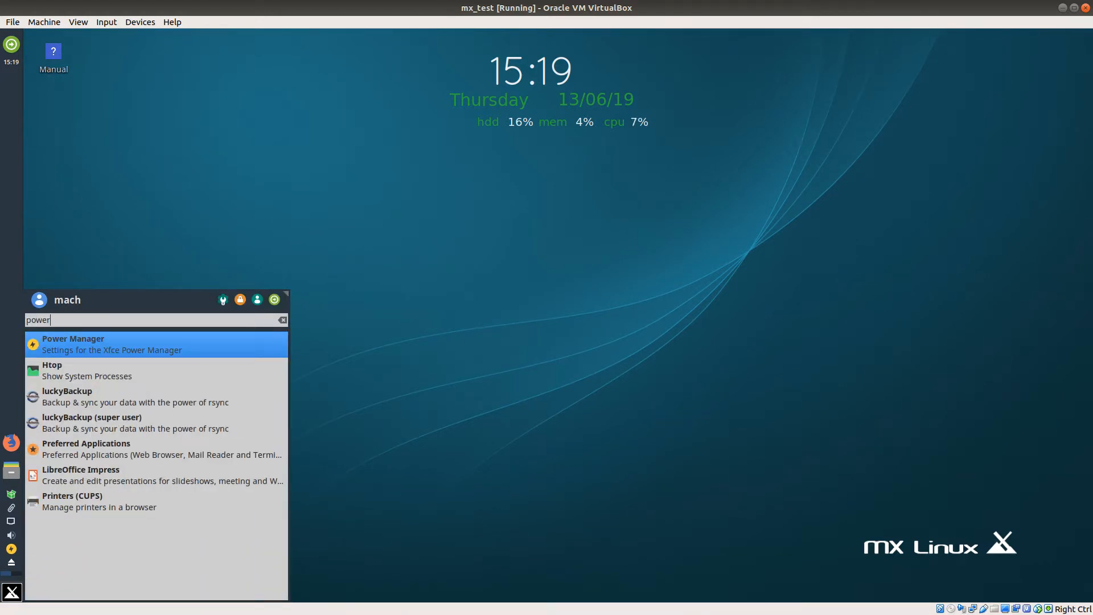
click(175, 344)
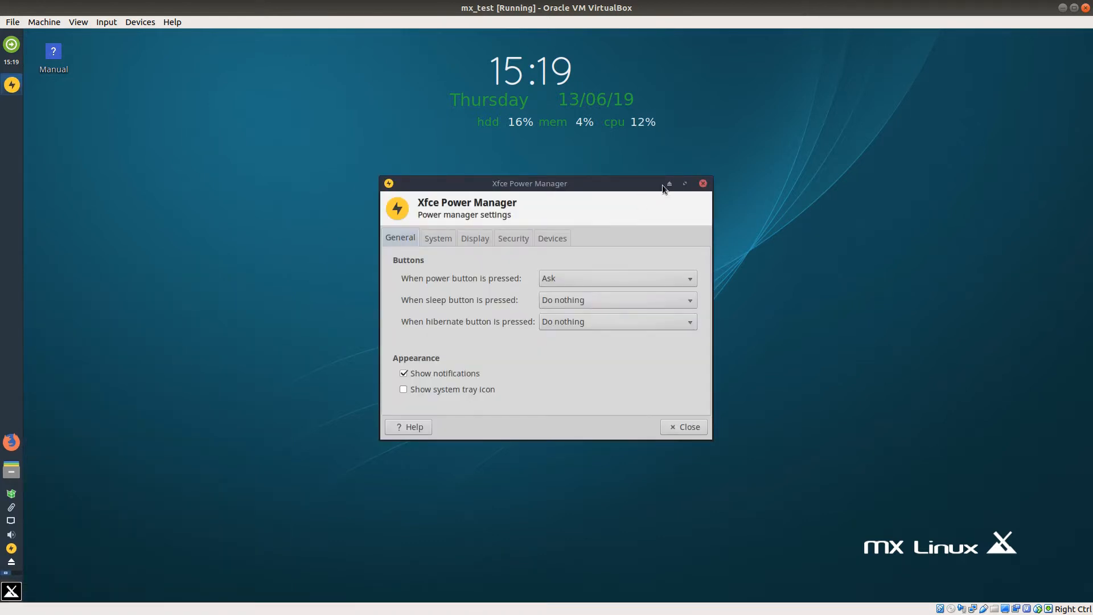
click(703, 183)
right_click(4, 544)
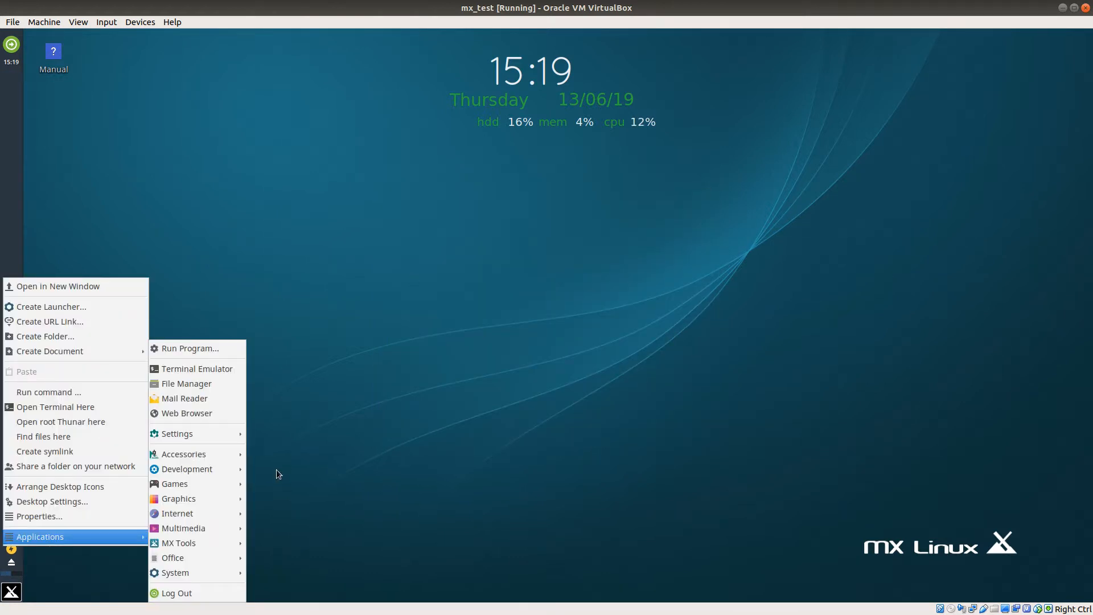
click(429, 286)
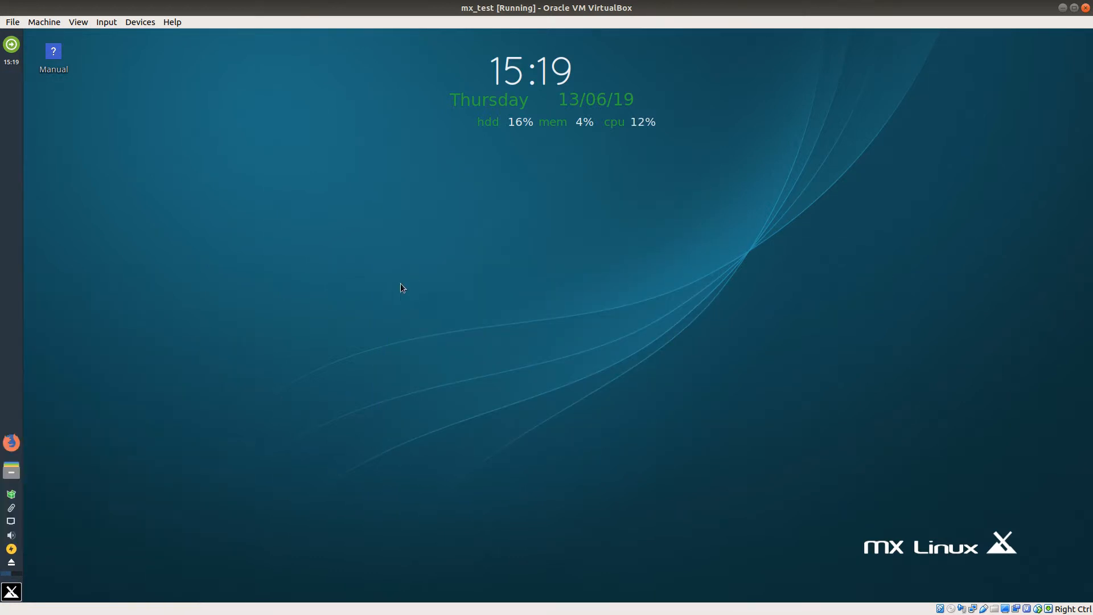
Step: Launch MX Package Installer and authorize it by entering the administrative password
click(12, 592)
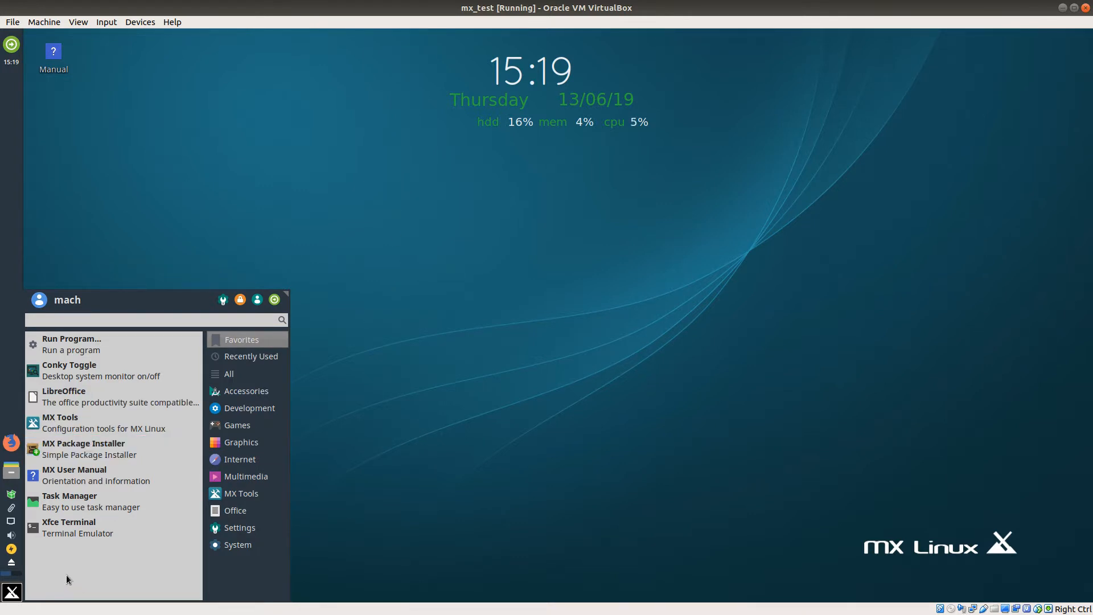
click(73, 448)
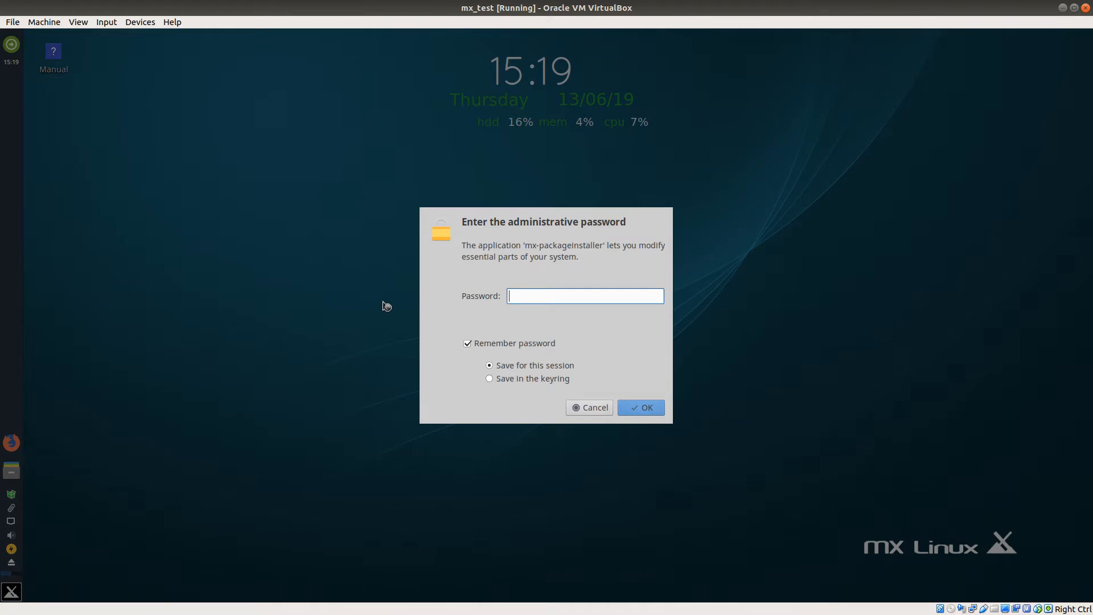
text(demo)
key(Return)
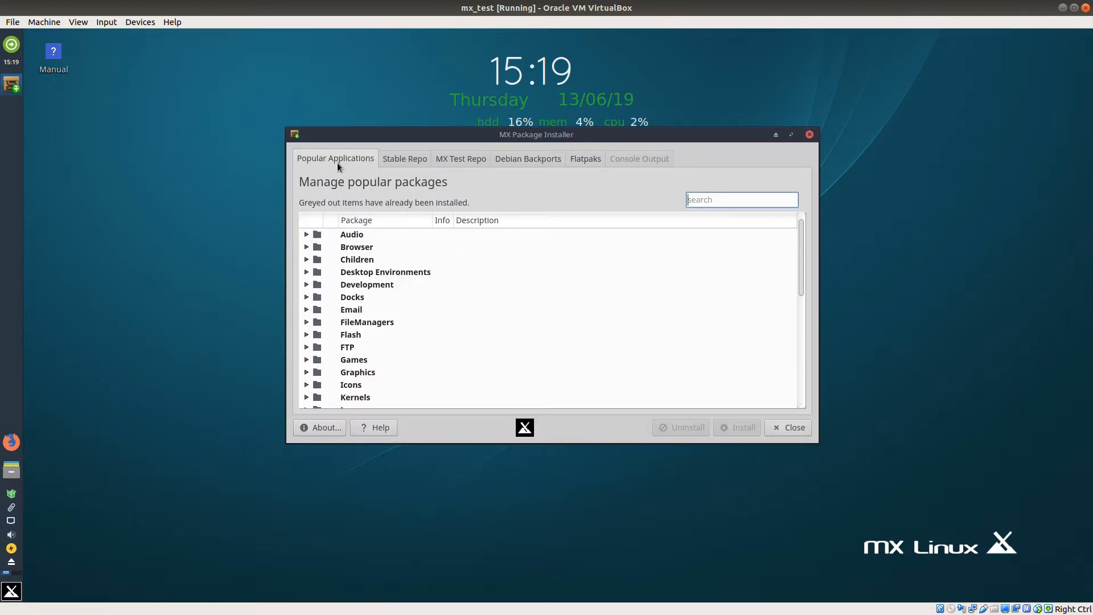
Step: View the package lists of the Stable Repo, MX Test Repo and Debian Backports, dismissing the repository warnings
click(404, 162)
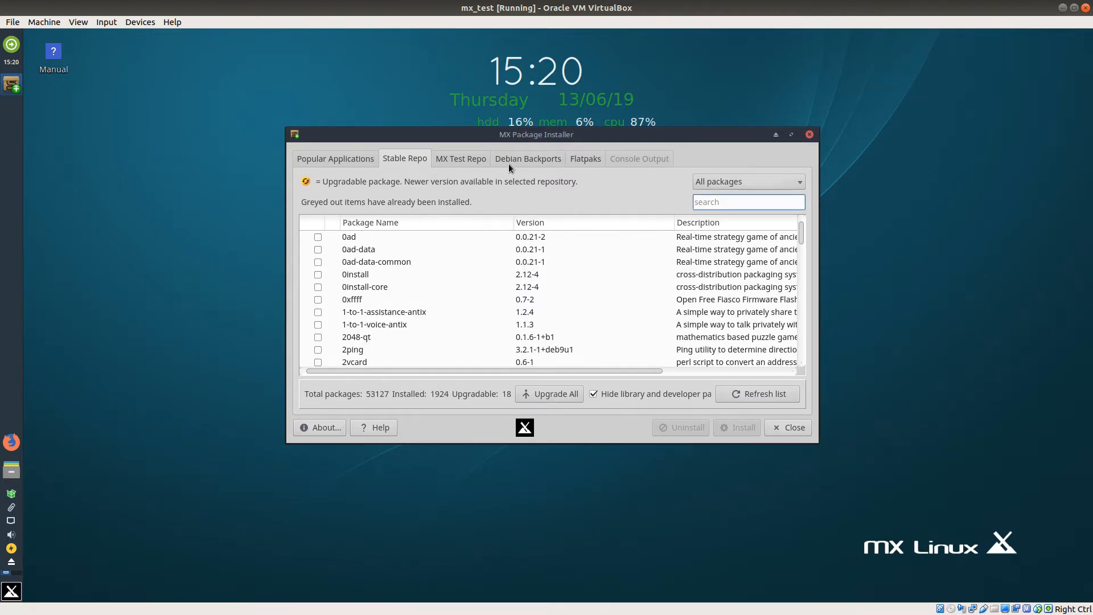
click(472, 159)
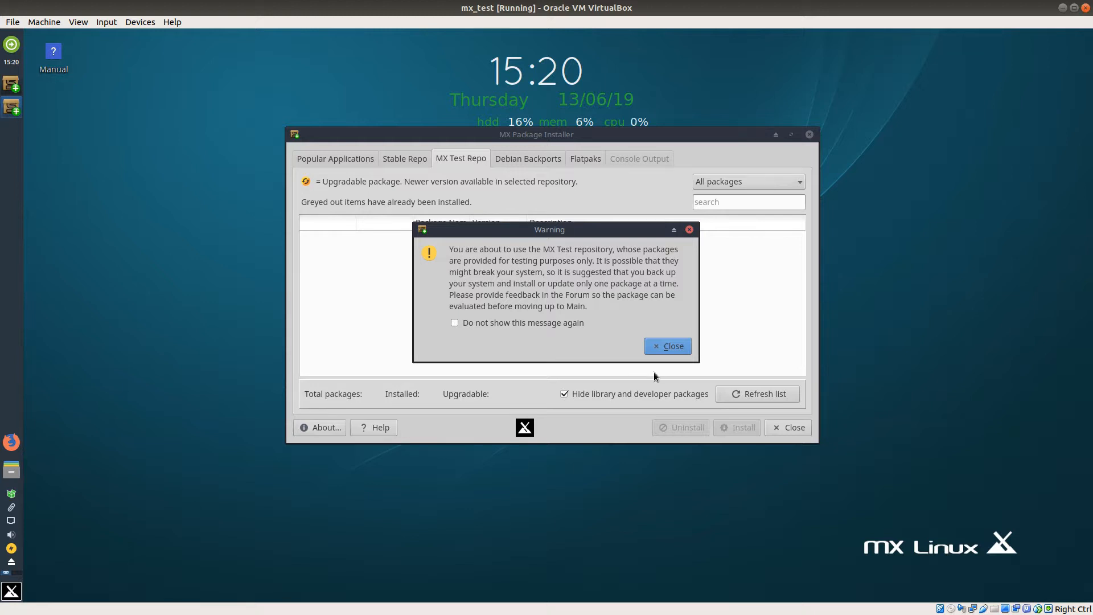
click(674, 346)
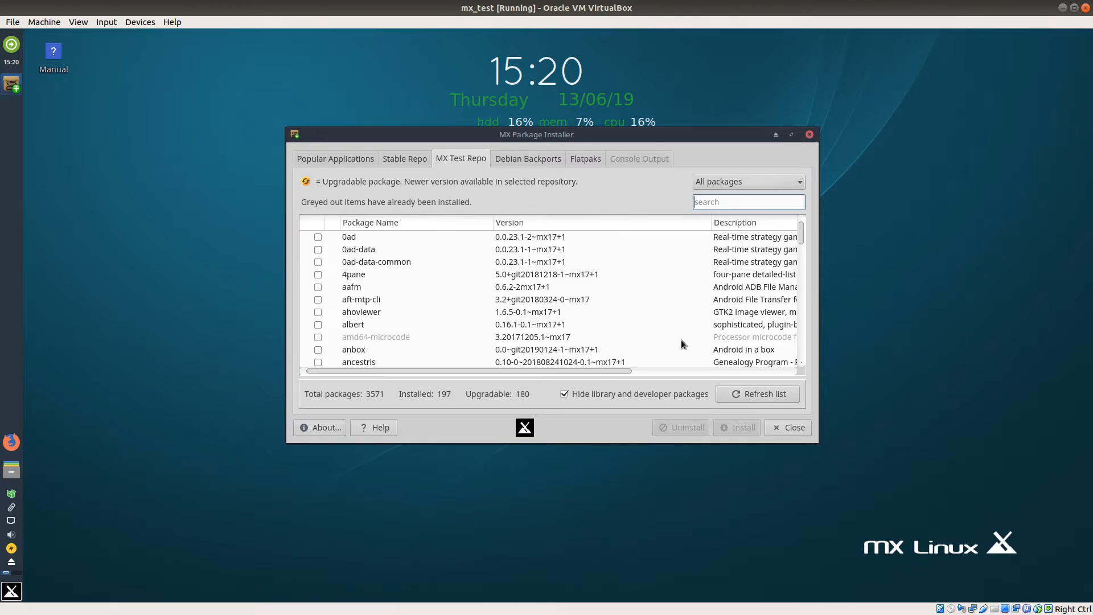
click(542, 159)
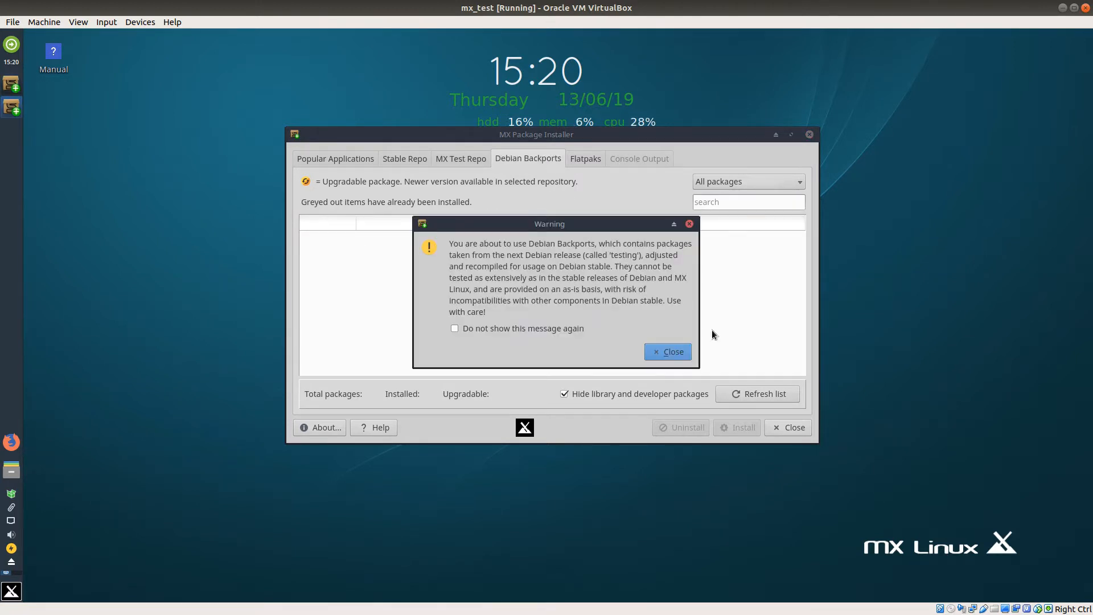
click(682, 353)
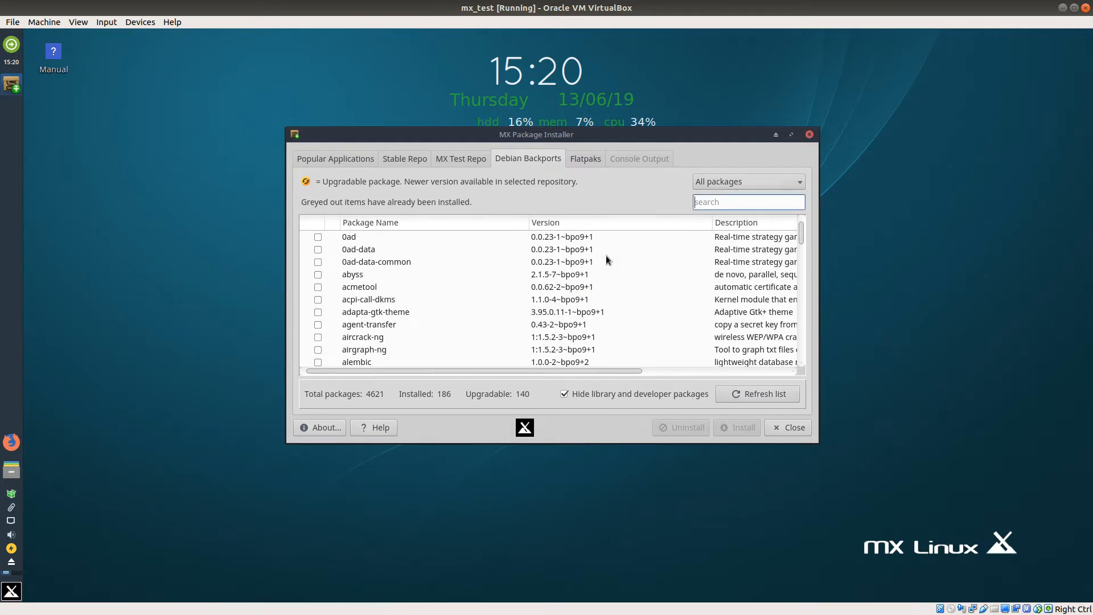
Step: Load the Flatpaks list, dismissing its warning and authenticating with the root password, and browse the flathub apps
click(588, 159)
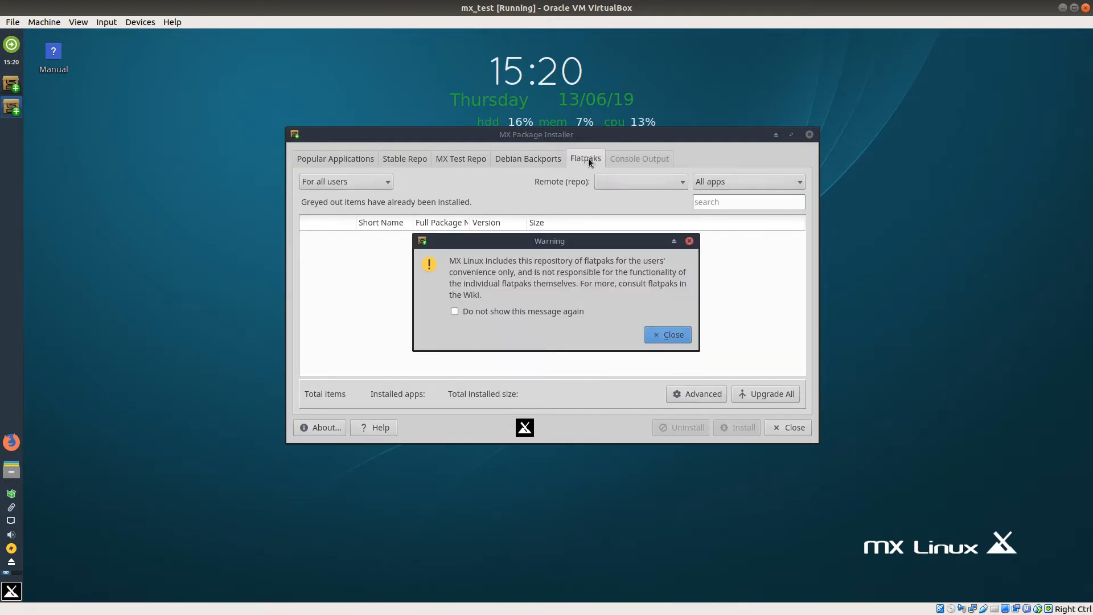
click(674, 337)
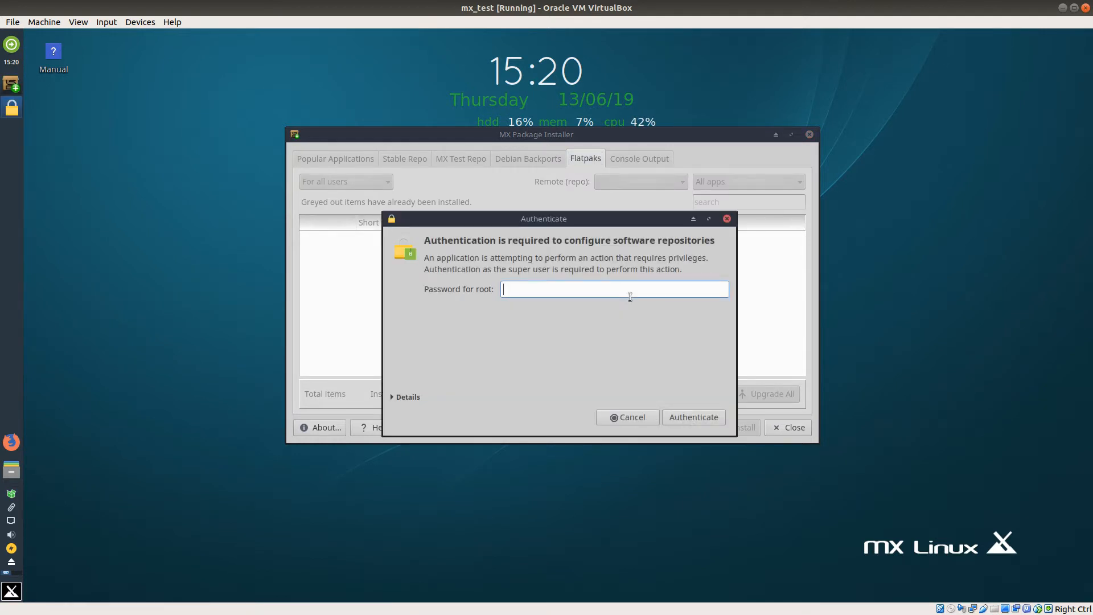
text(root)
key(Return)
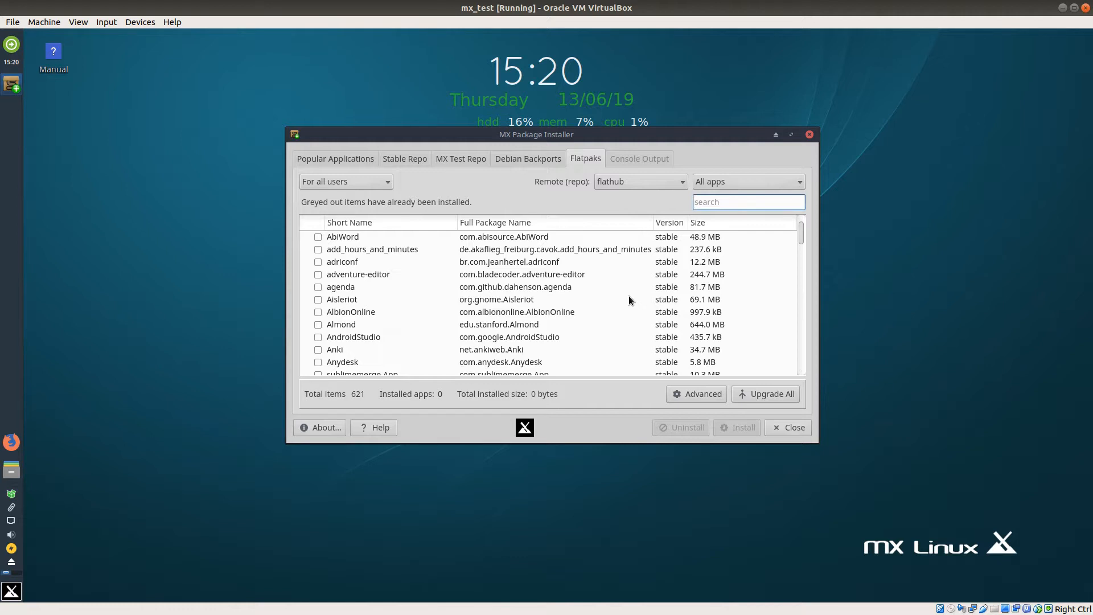
scroll(630, 297, down, 2)
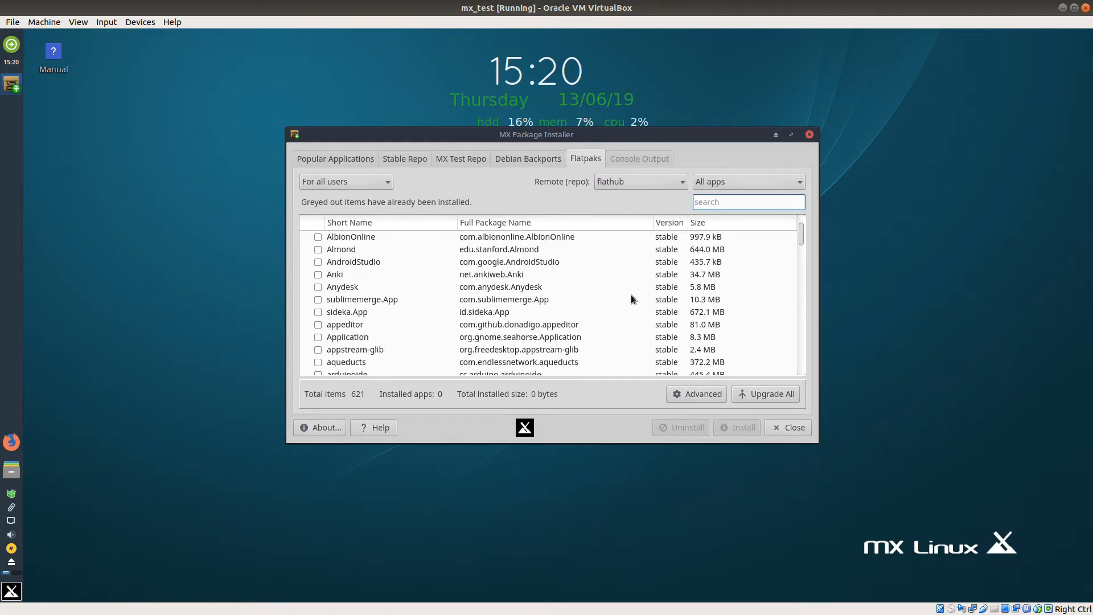
scroll(631, 295, down, 2)
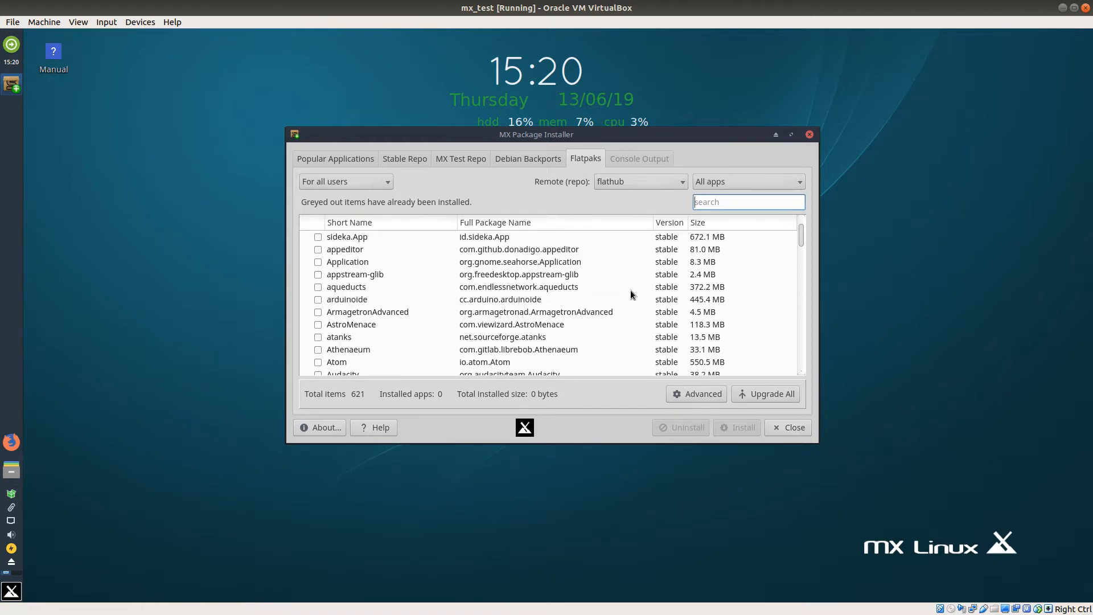
Step: Revisit the MX Test Repo and Debian Backports package lists to compare their contents
click(530, 153)
click(463, 162)
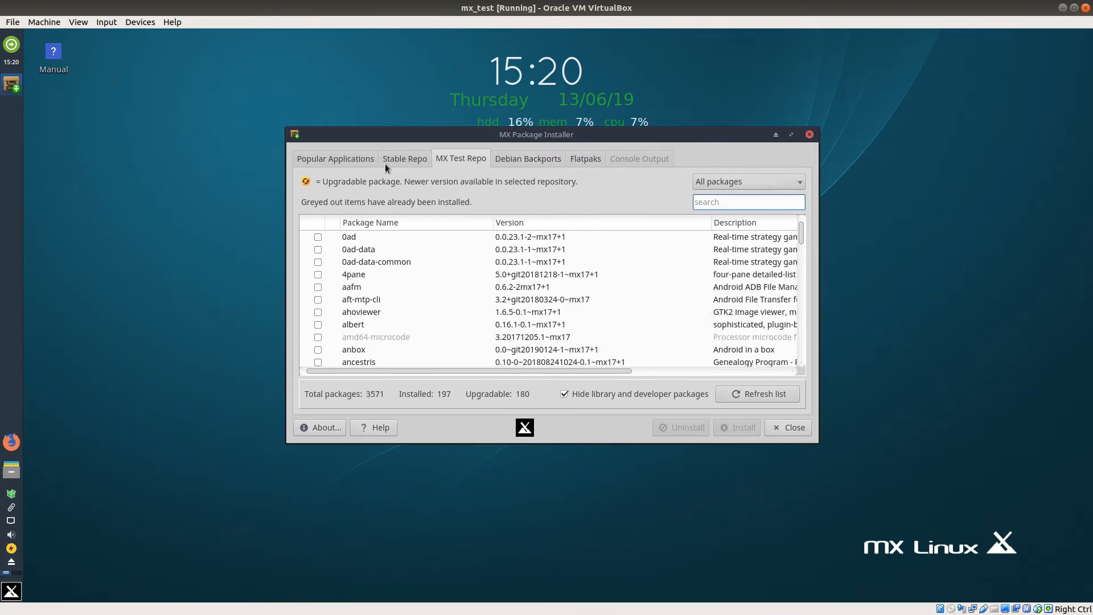
click(531, 161)
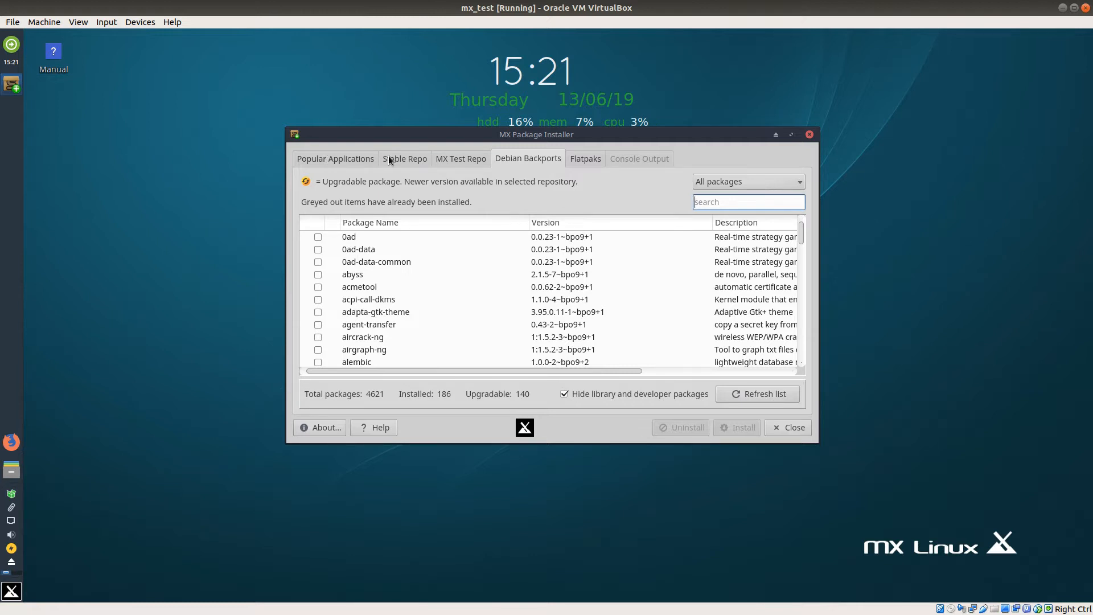
Step: Search the Stable Repo packages for "slack"
click(407, 161)
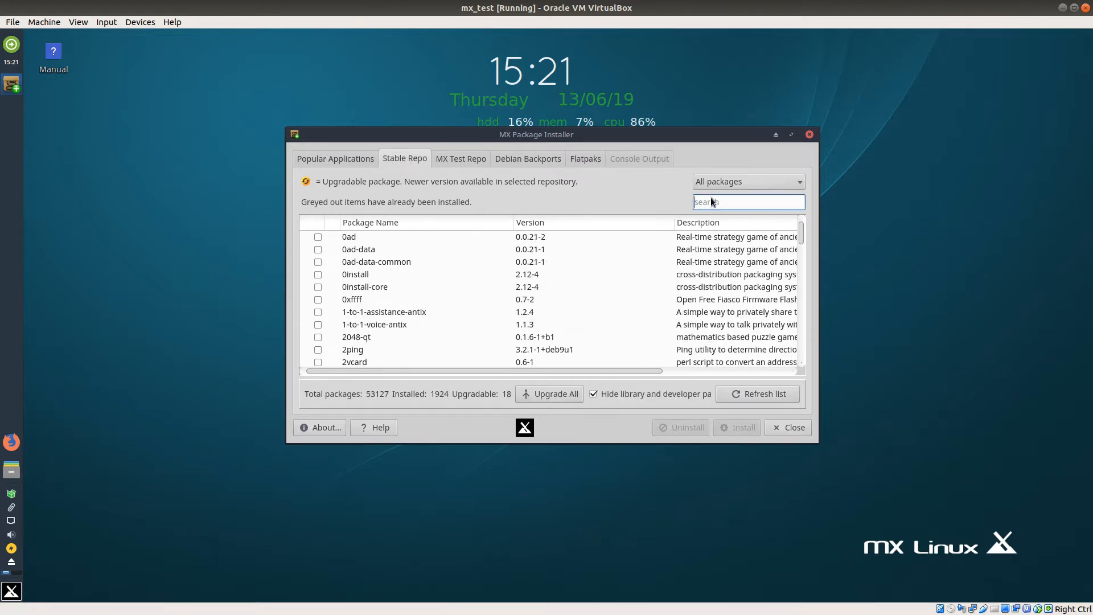
text(slack)
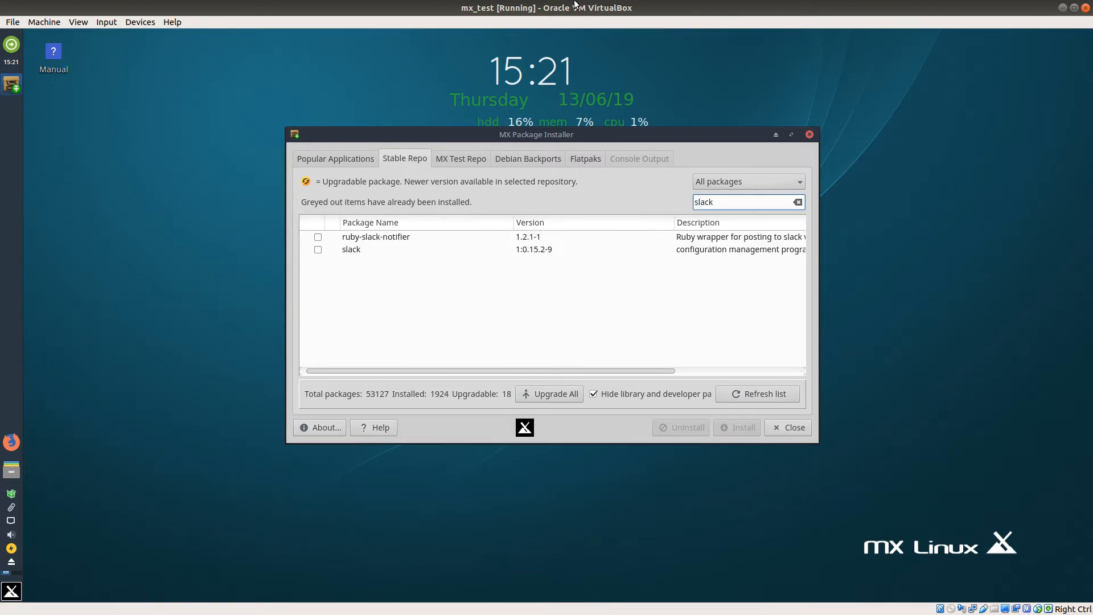
right_click(575, 5)
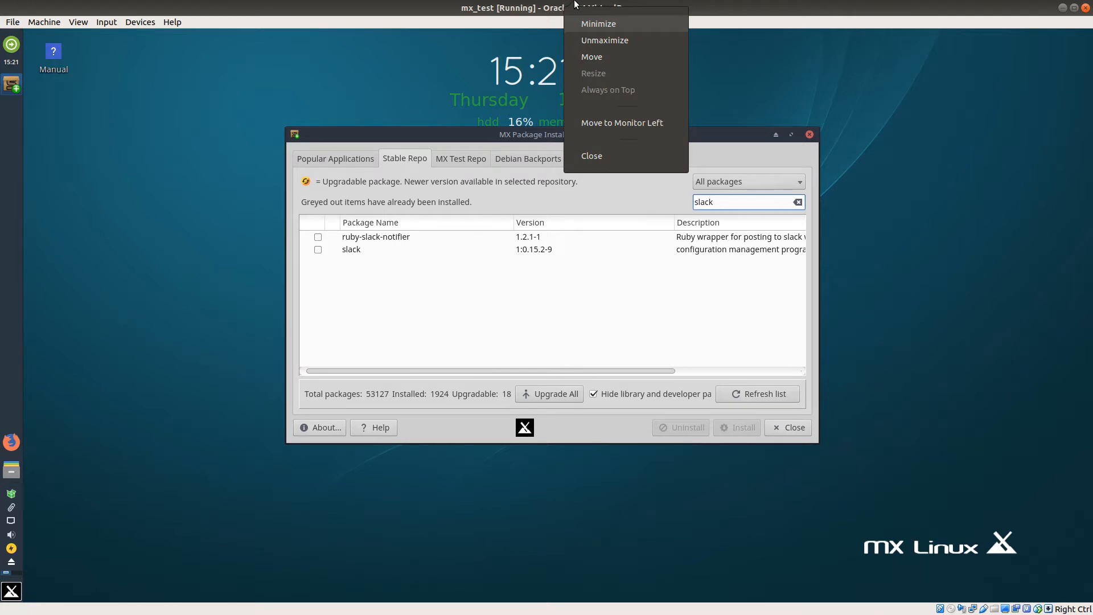
Step: Try to install the slack package from the Stable Repo and dismiss the completion dialog
click(384, 271)
click(318, 250)
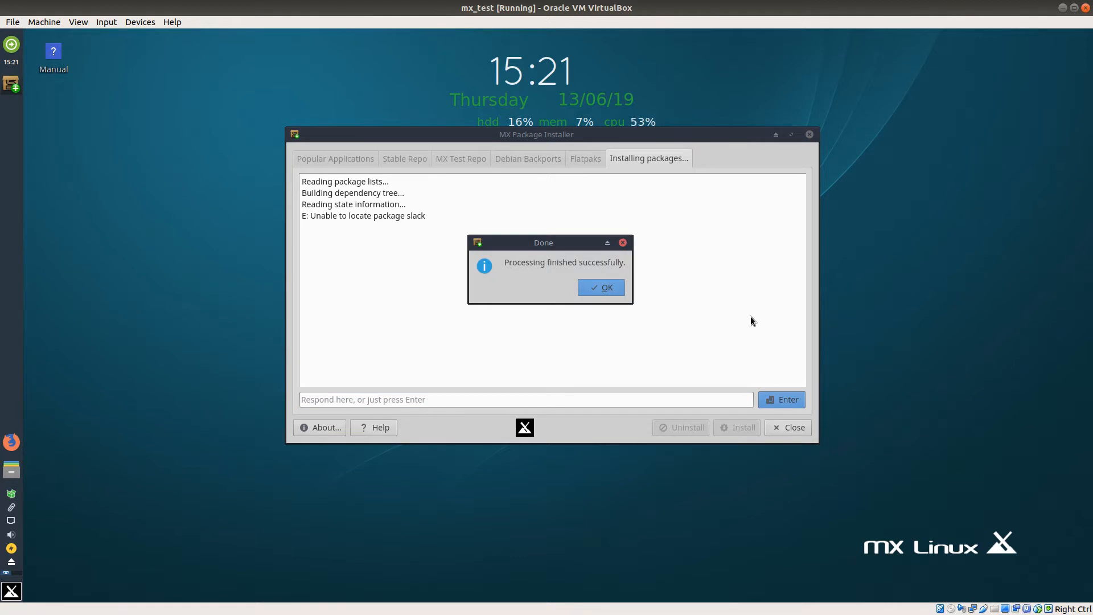
click(607, 292)
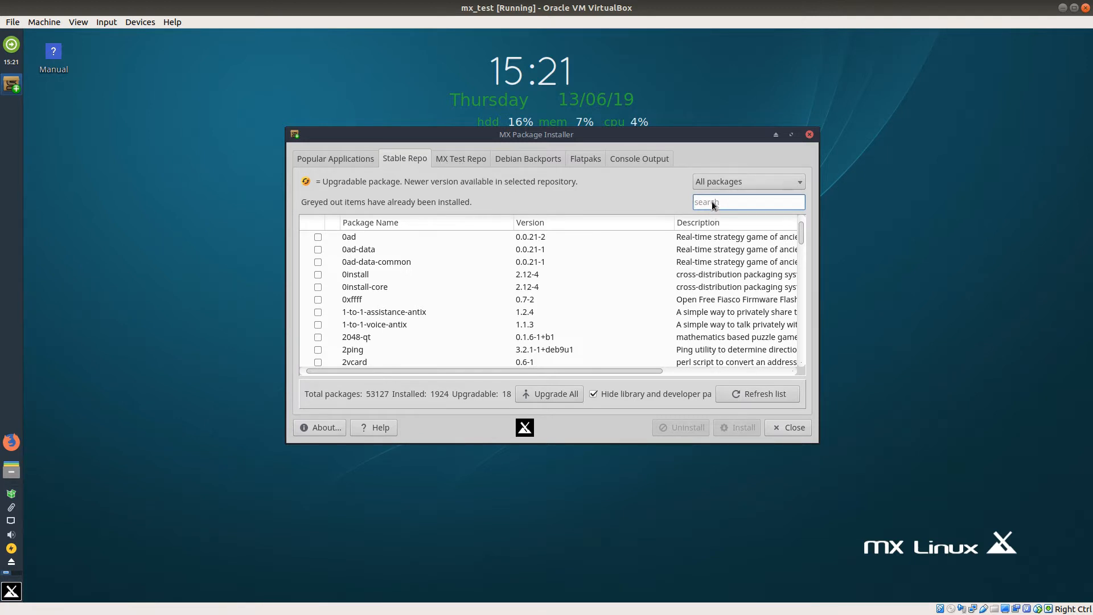
Step: Search for "slack" again and compare the matches in the Stable Repo, Debian Backports and Popular Applications
text(slack)
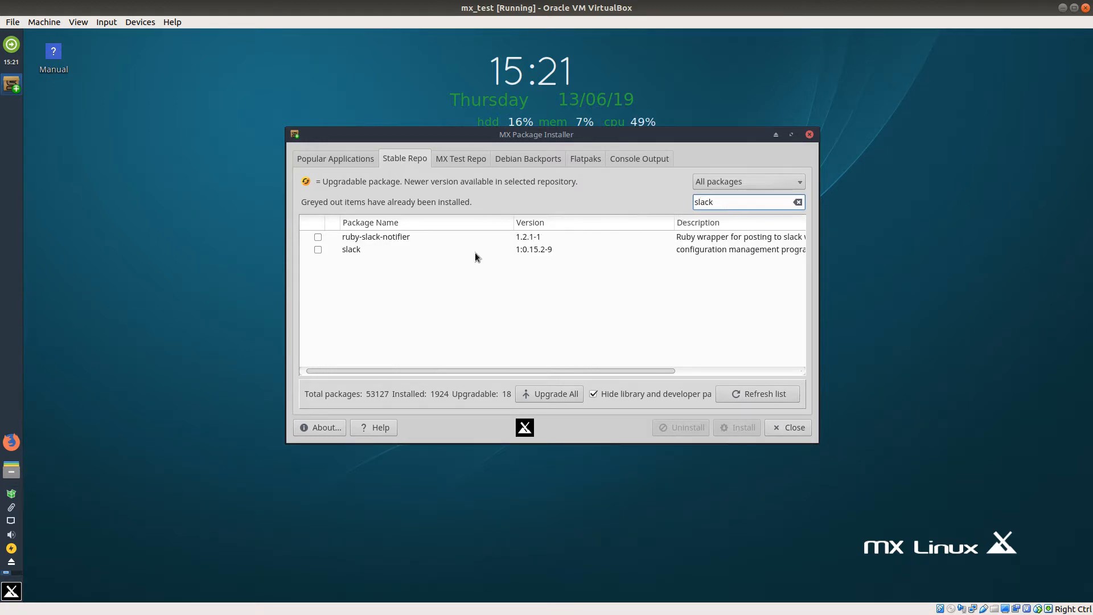
click(515, 158)
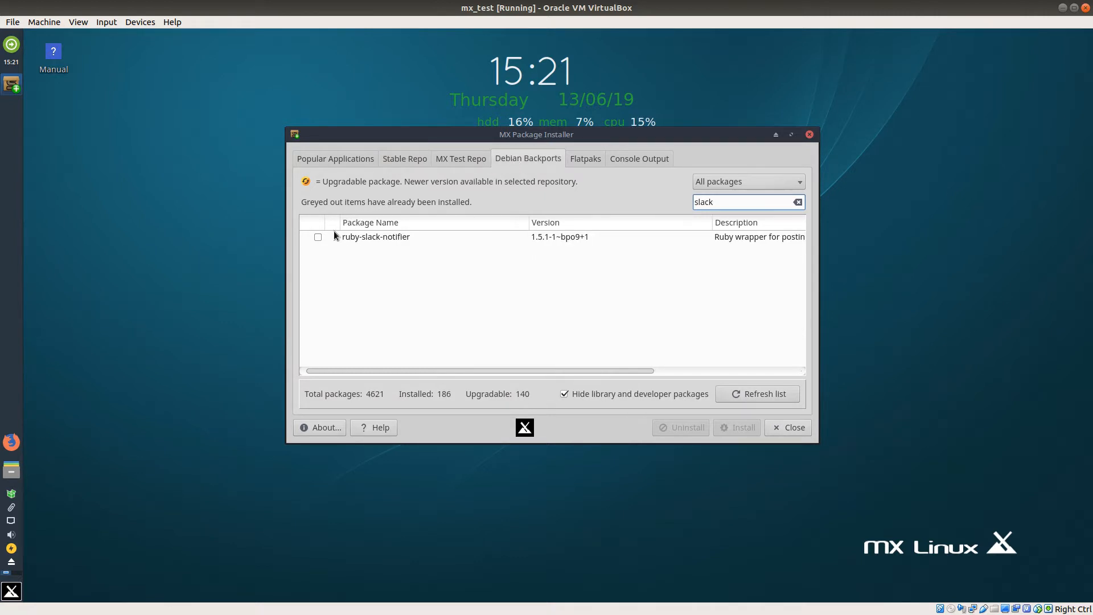
click(347, 158)
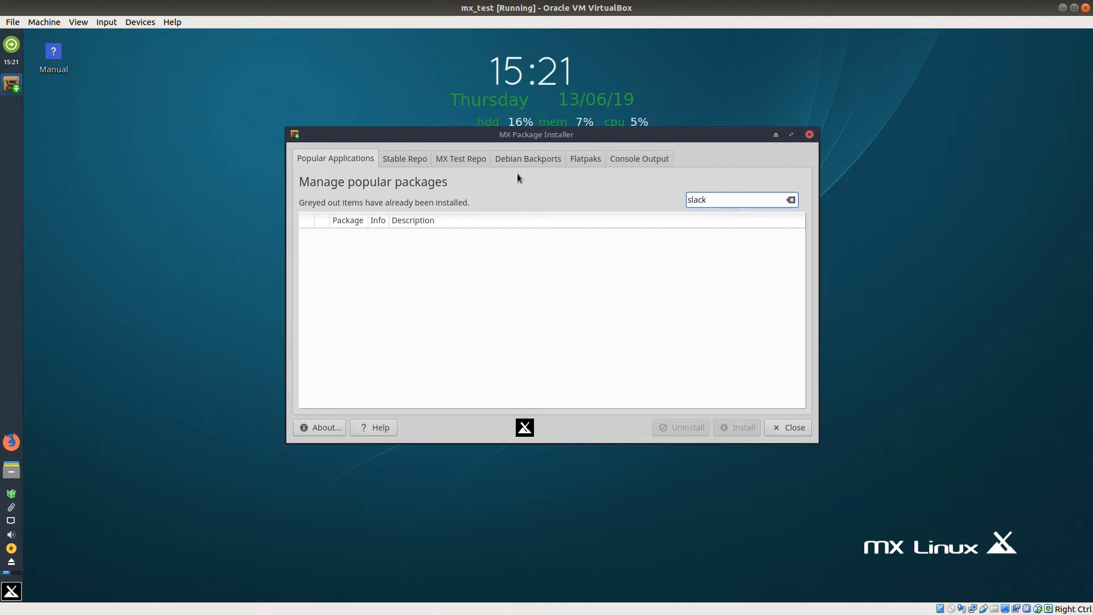
click(408, 160)
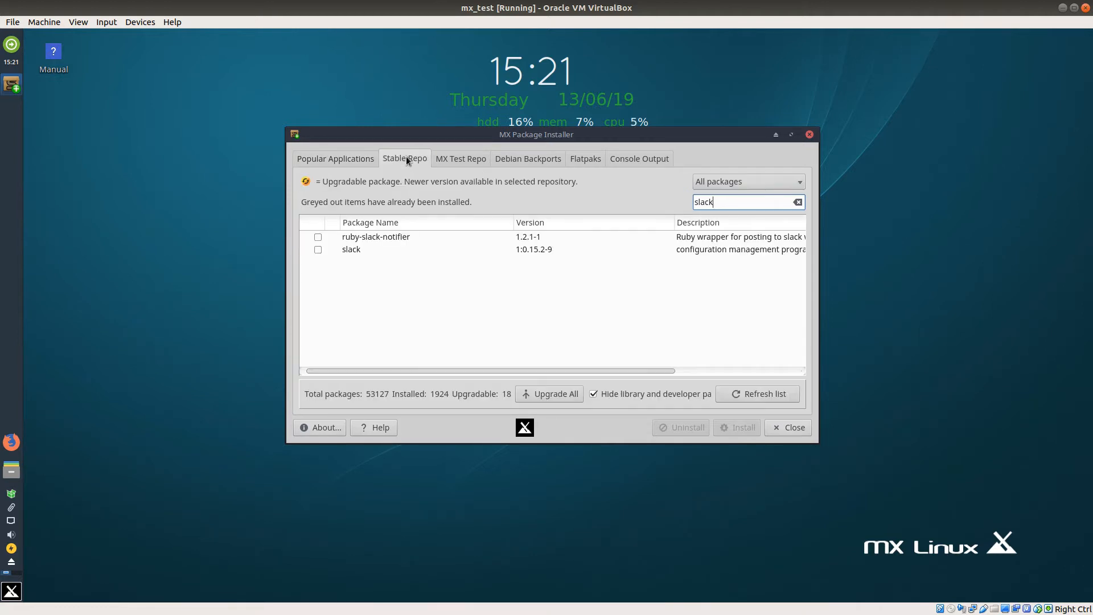
Step: Retry installing the slack package from the Stable Repo and close the completion dialog
click(318, 249)
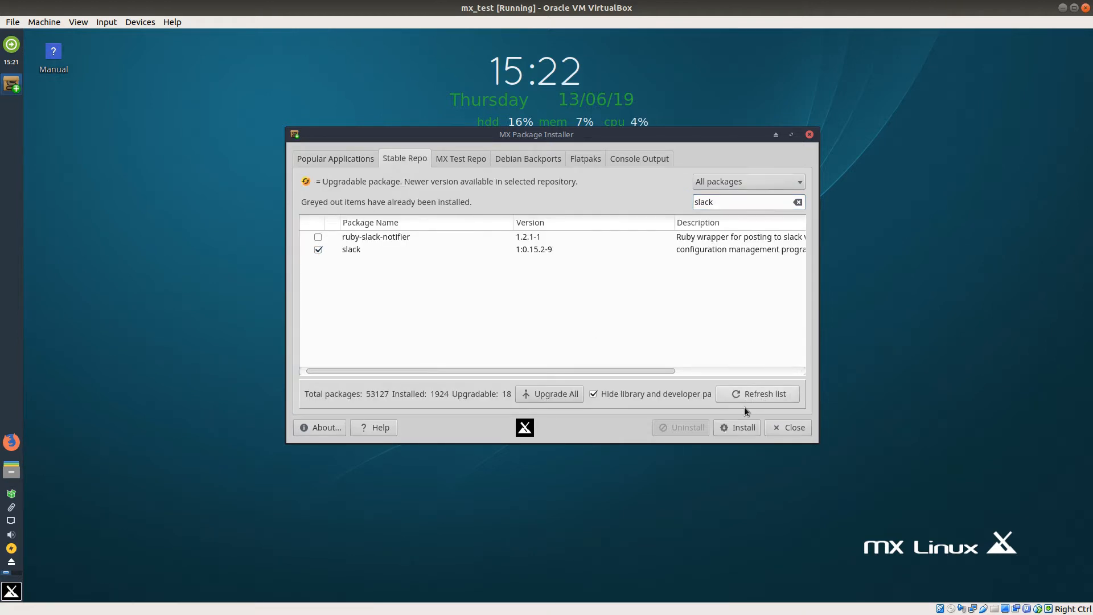
click(743, 427)
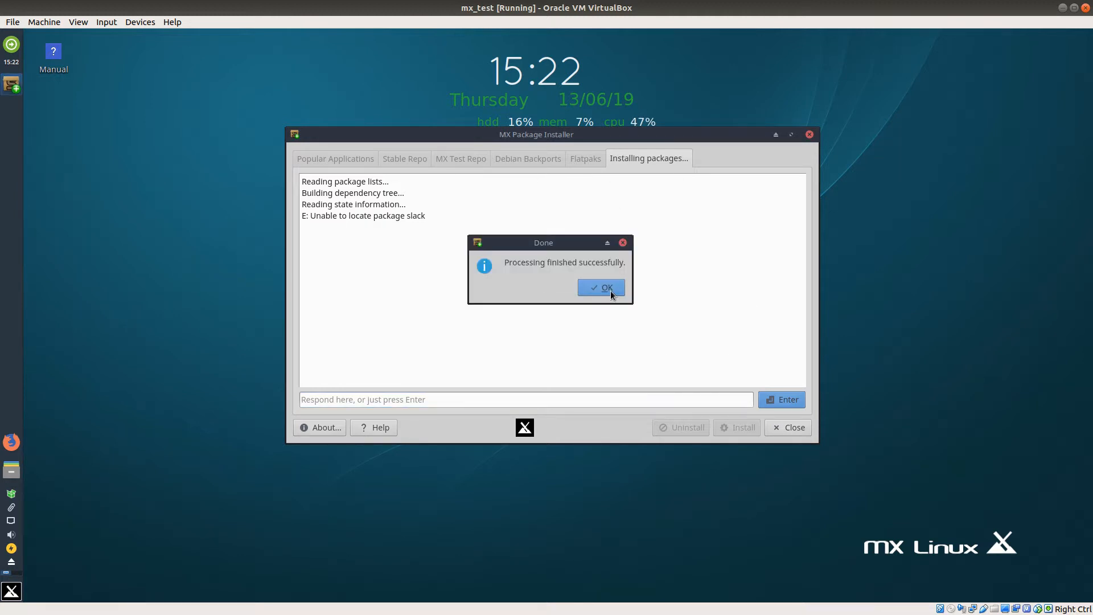
click(606, 287)
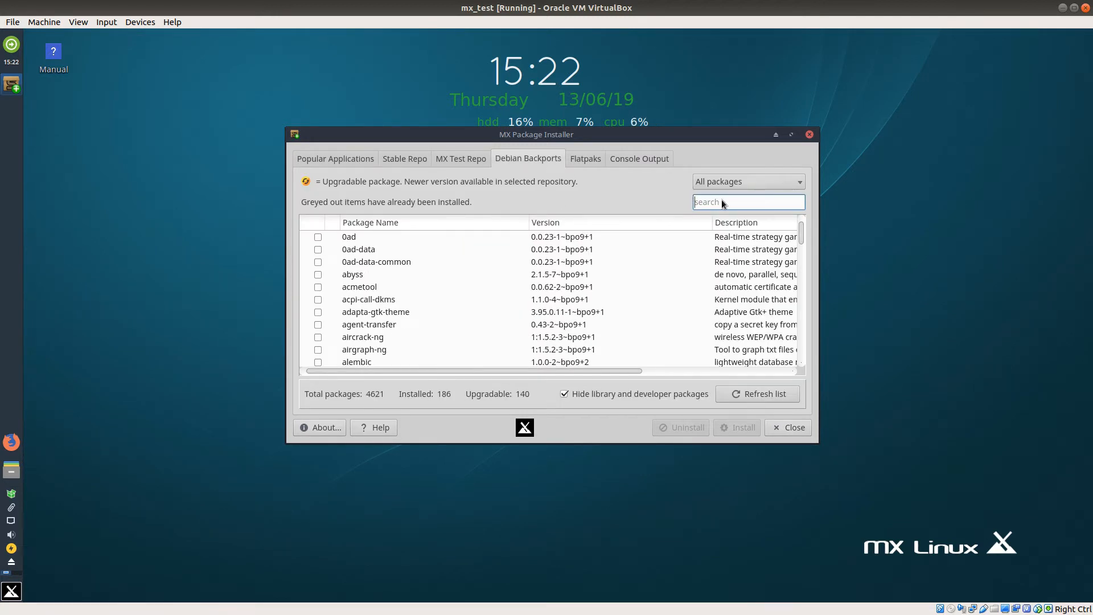
Step: Look for "slack" in Debian Backports, MX Test Repo, Flatpaks, Stable Repo and Popular Applications
text(slack)
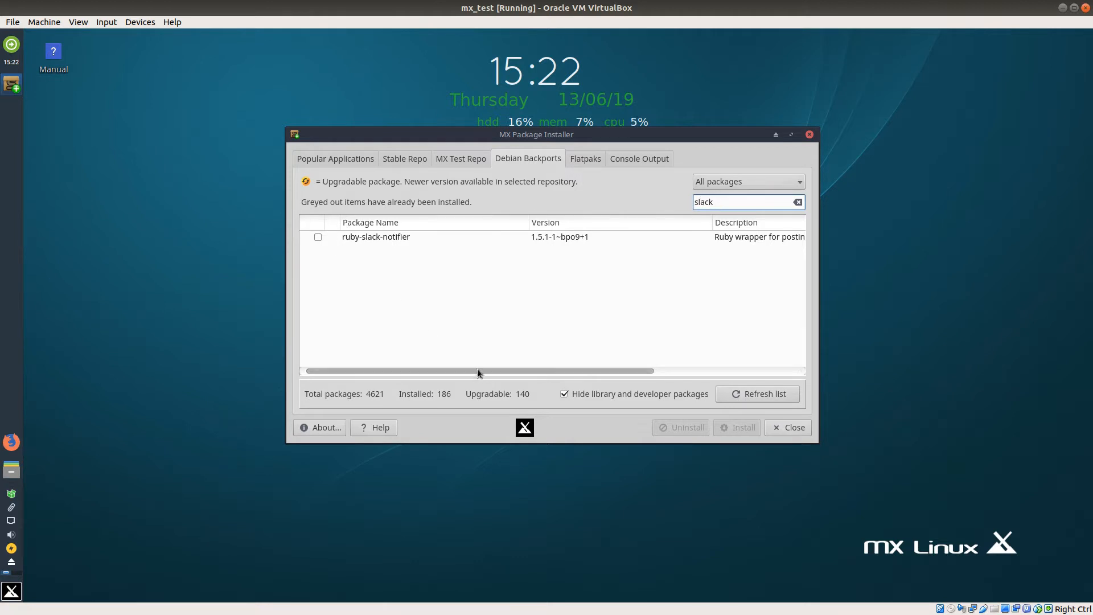
click(463, 157)
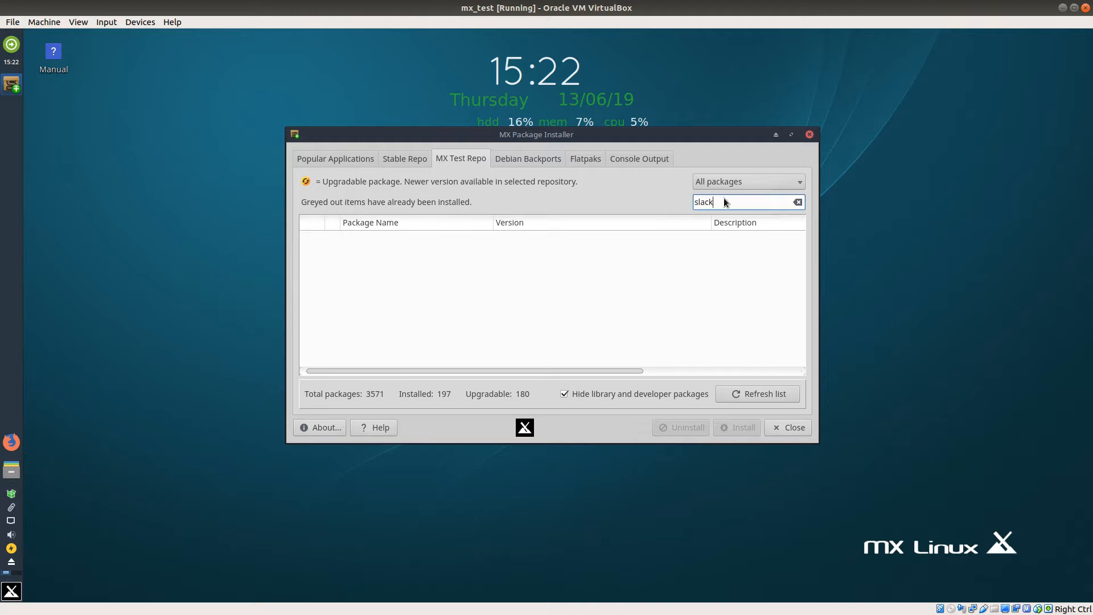
click(586, 158)
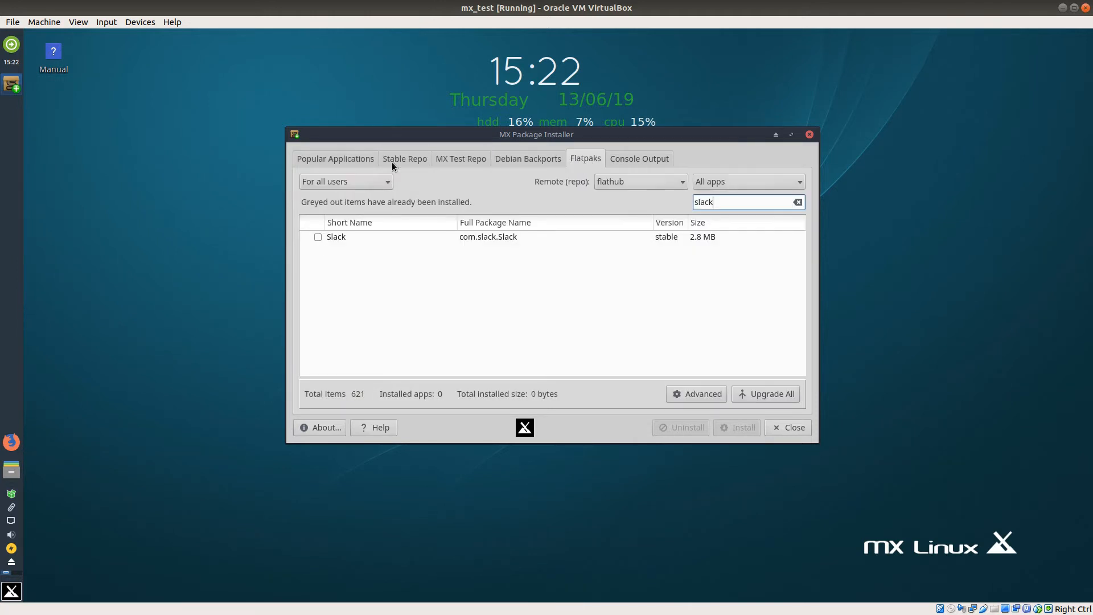
click(396, 157)
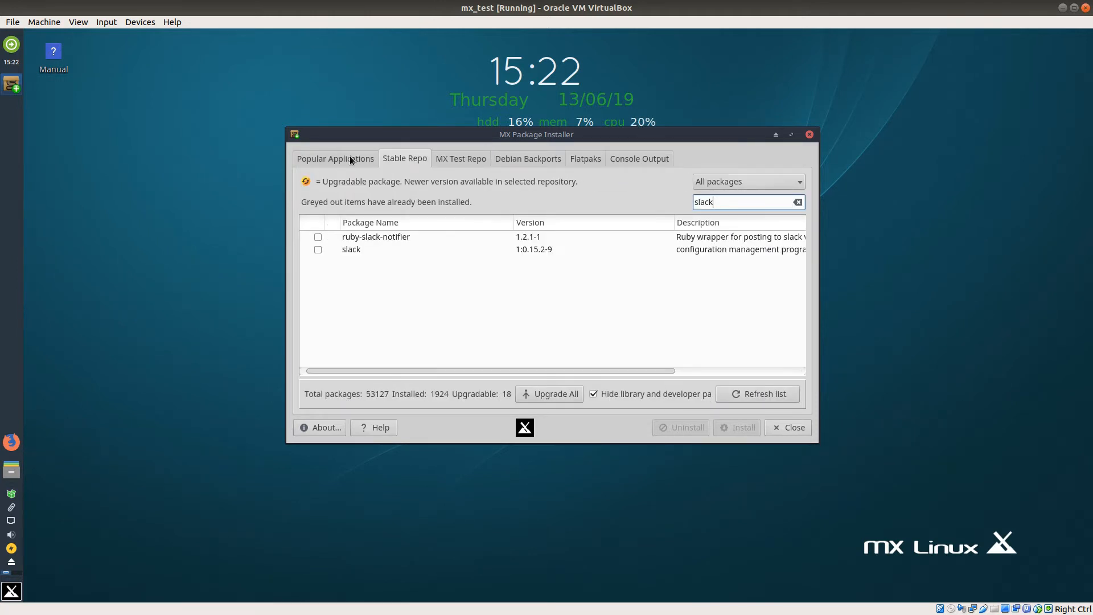
click(349, 156)
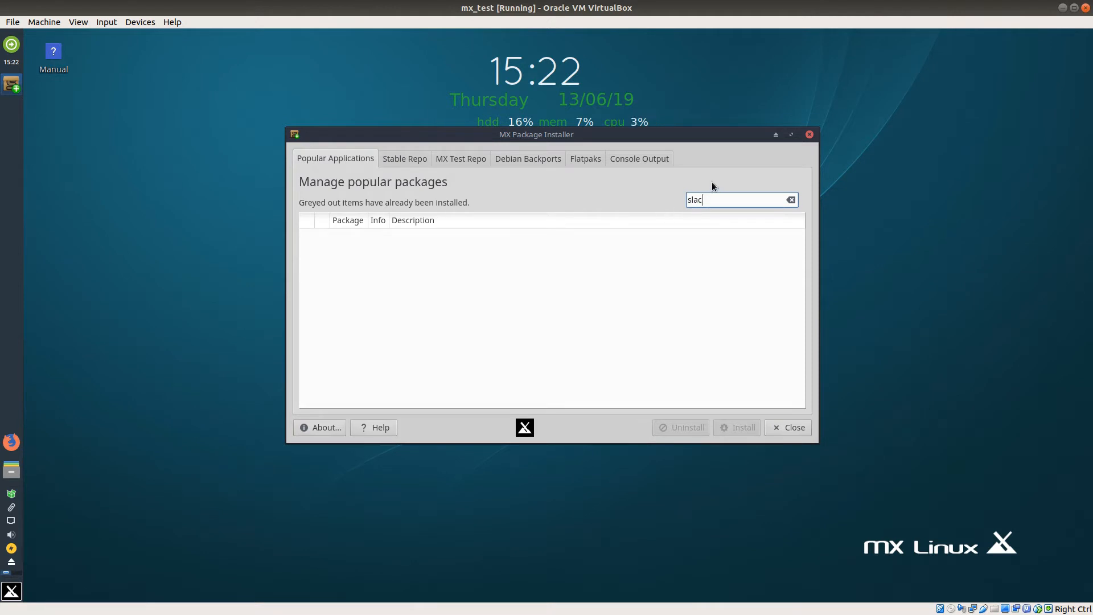
Step: Clear the search in Popular Applications and mark Google Chrome in the Browser category for installation
key(BackSpace)
key(BackSpace)
key(BackSpace)
key(BackSpace)
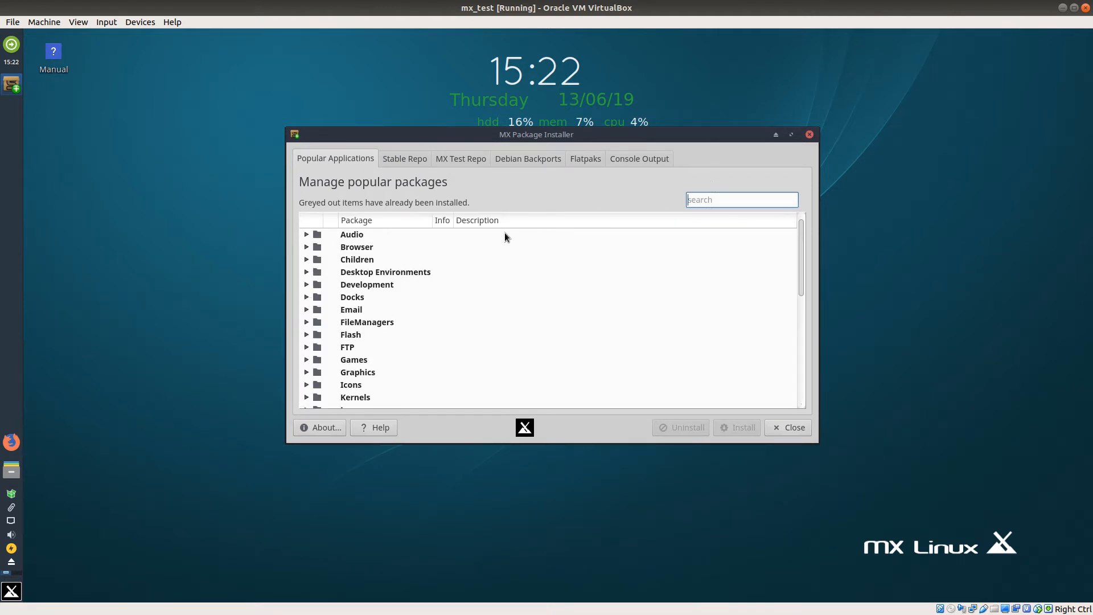
click(306, 247)
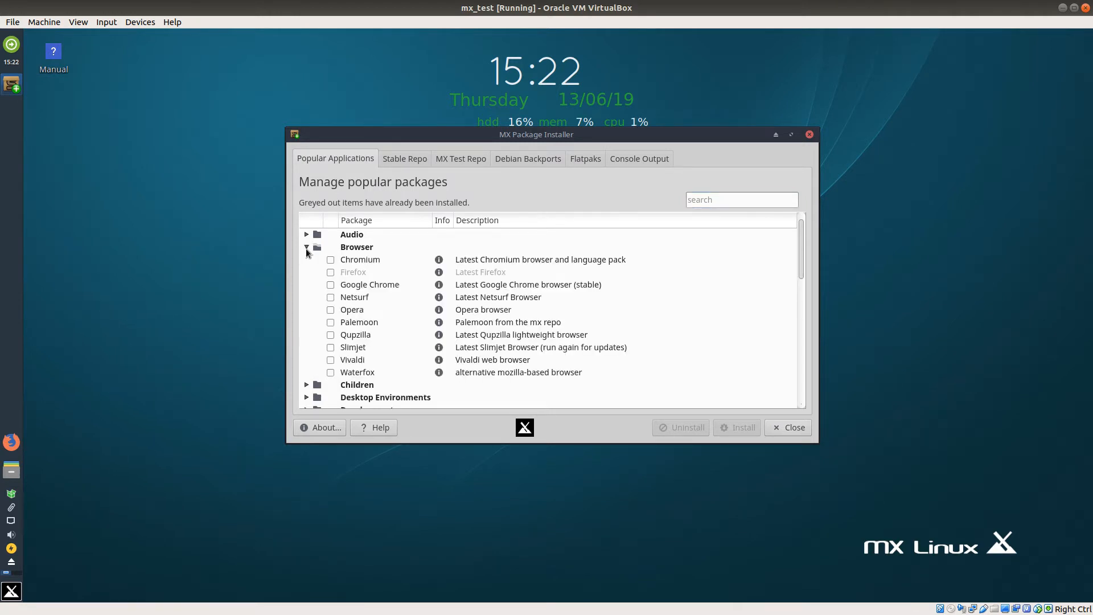
click(331, 285)
scroll(580, 305, down, 1)
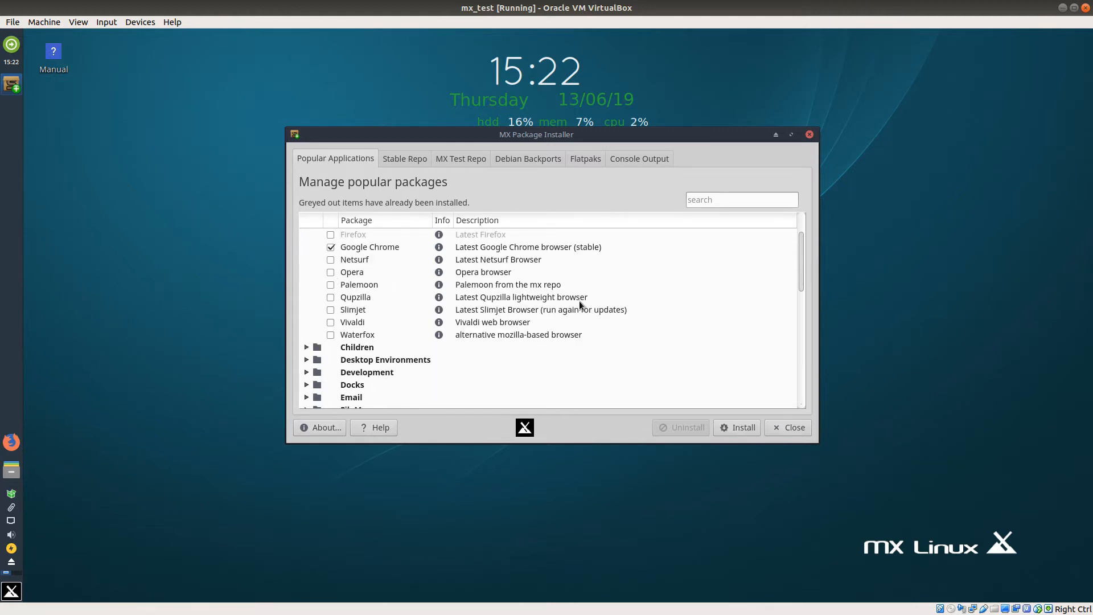
scroll(580, 305, up, 1)
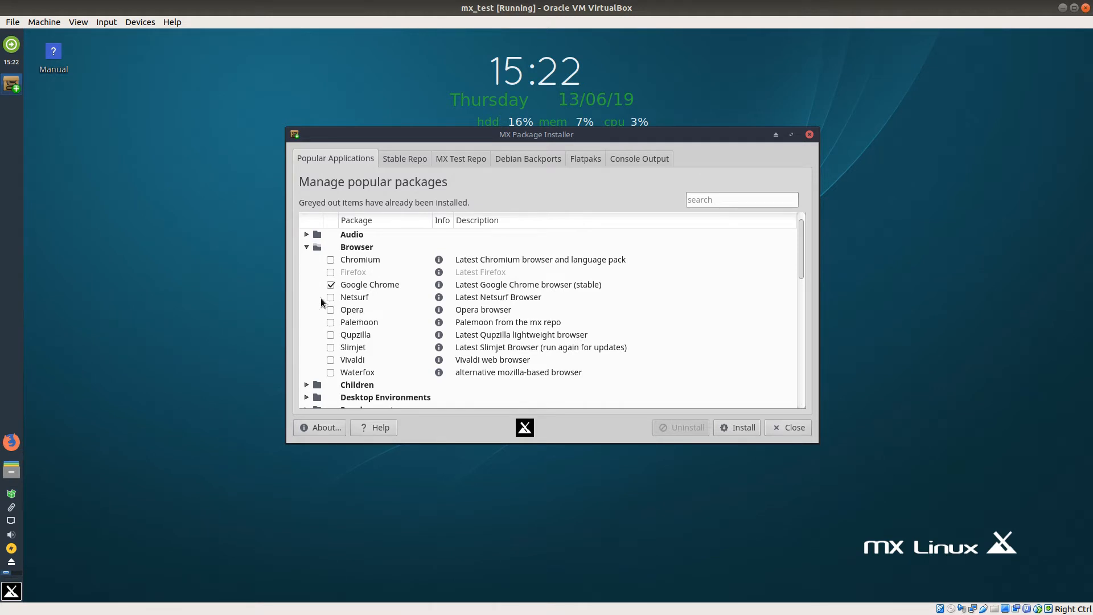
scroll(321, 301, down, 1)
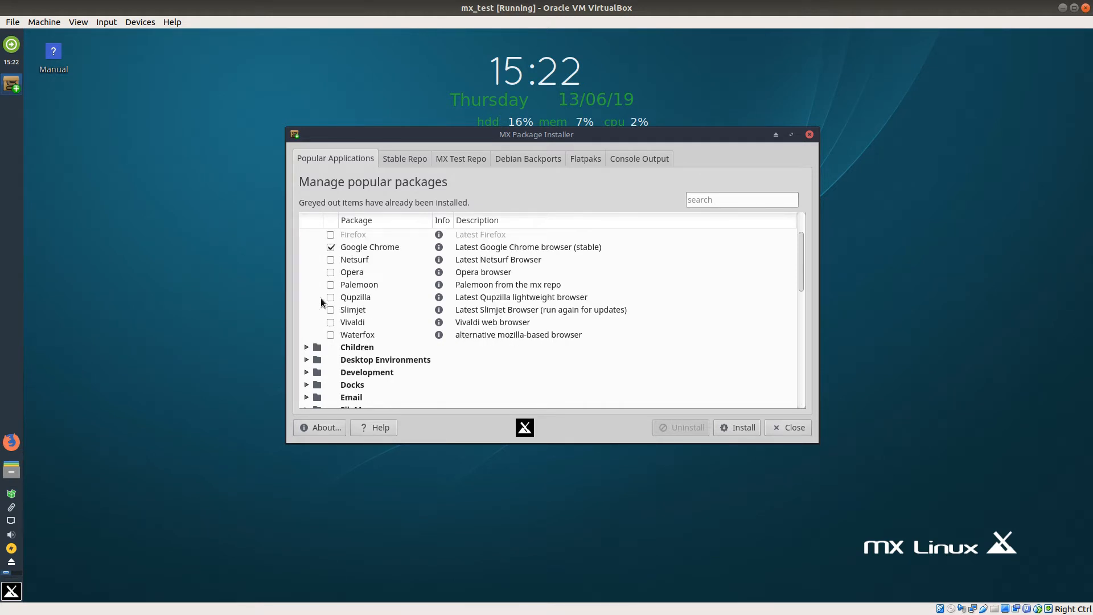
scroll(320, 299, up, 1)
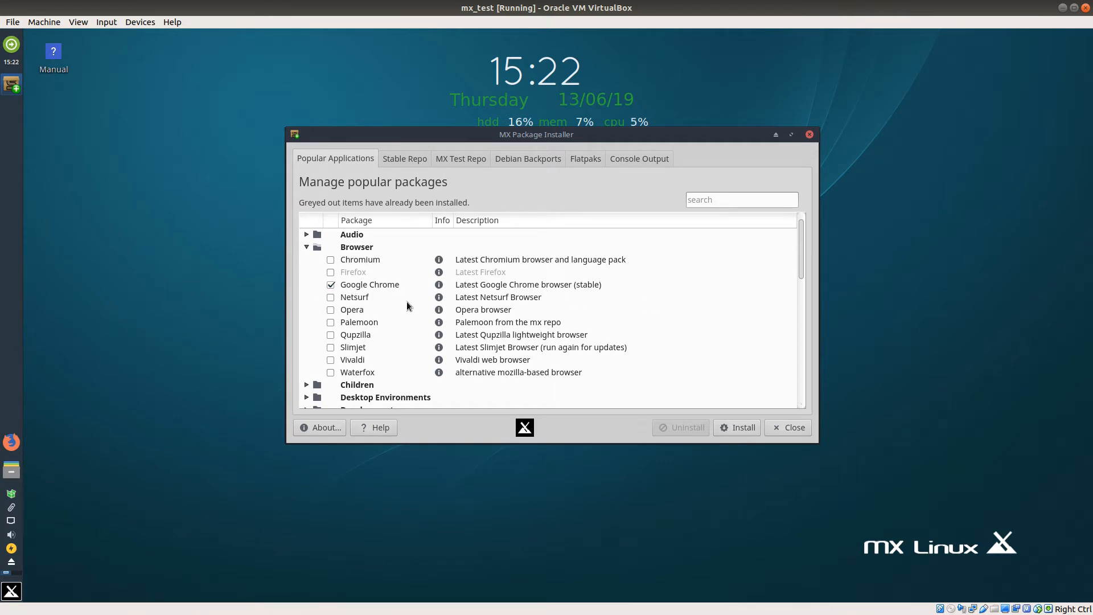
Step: Mark OBS-Studio, recordmydesktop and SimpleScreenRecorder in the Screencast category for installation
scroll(398, 306, down, 4)
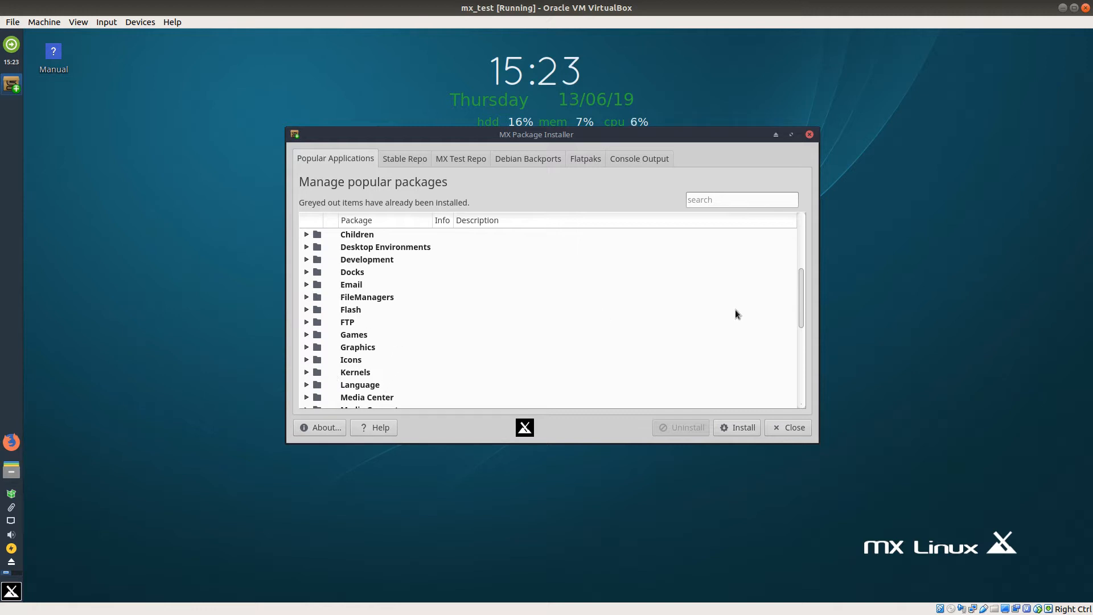
scroll(803, 335, down, 2)
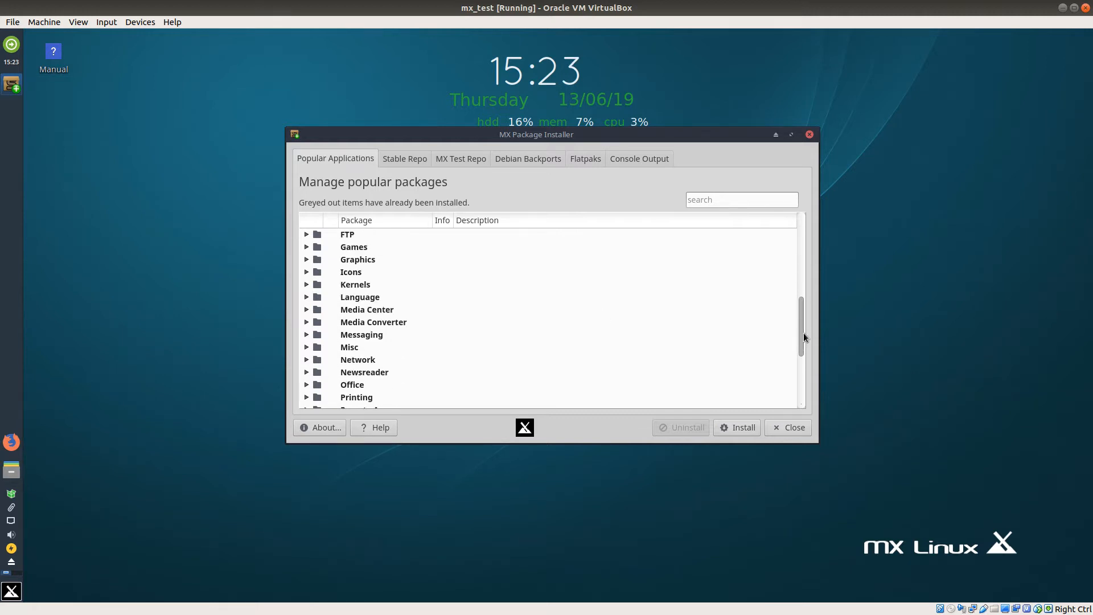
scroll(805, 342, down, 3)
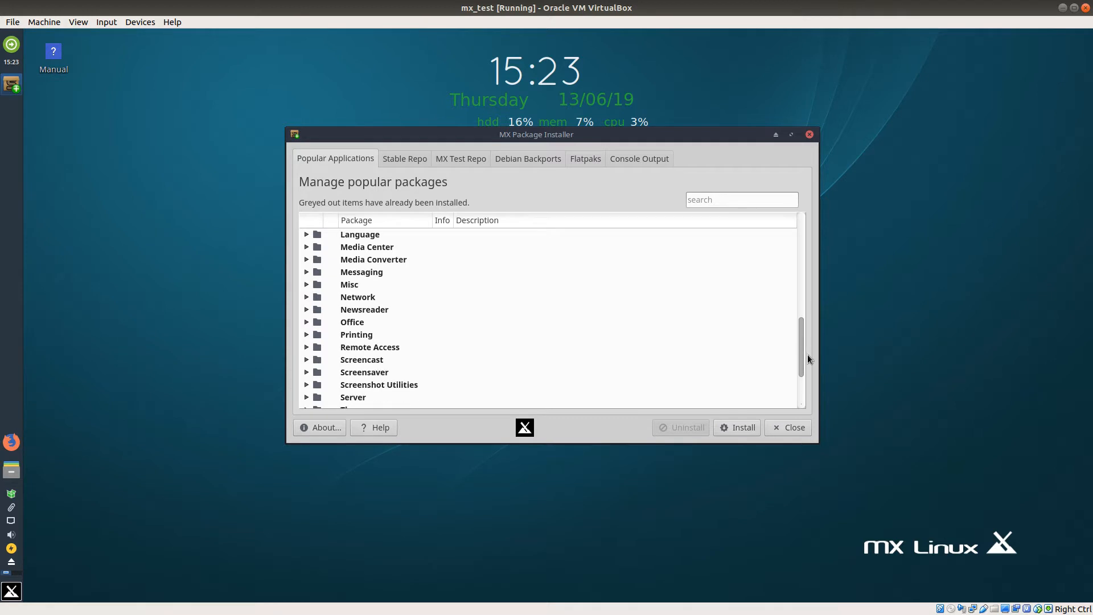
scroll(810, 389, down, 1)
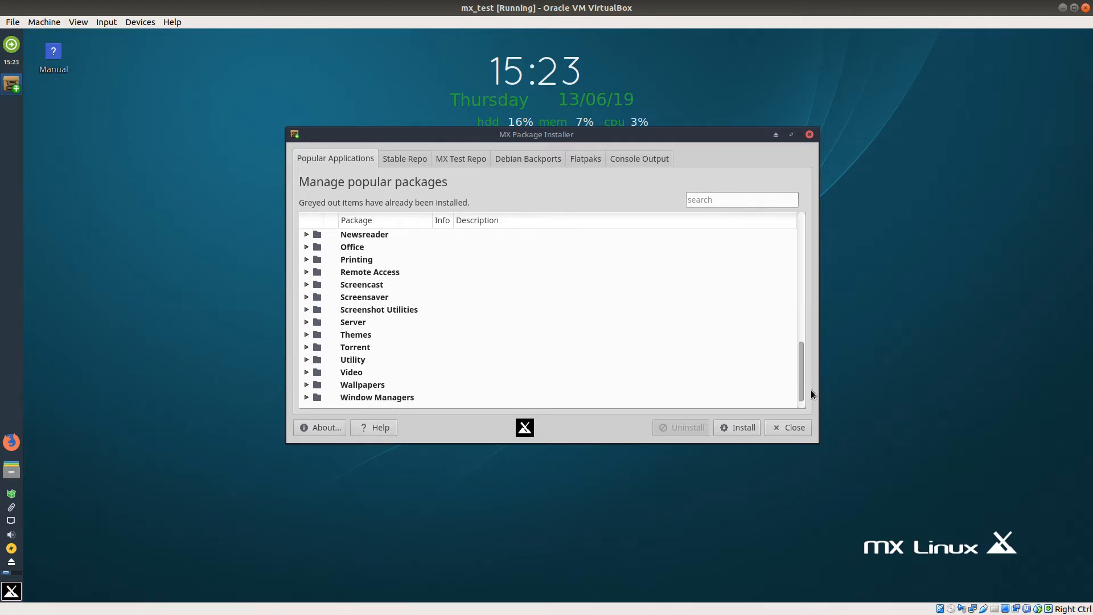
click(306, 284)
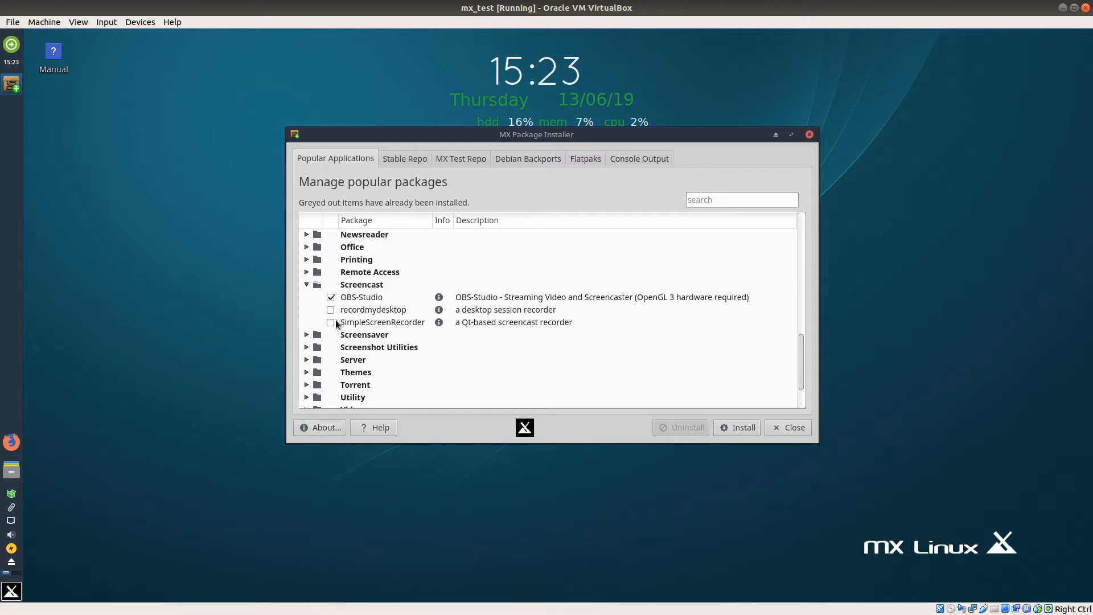
Step: Install the marked applications, answering "y" to continue and to accept the unverified google-chrome-stable package
click(743, 430)
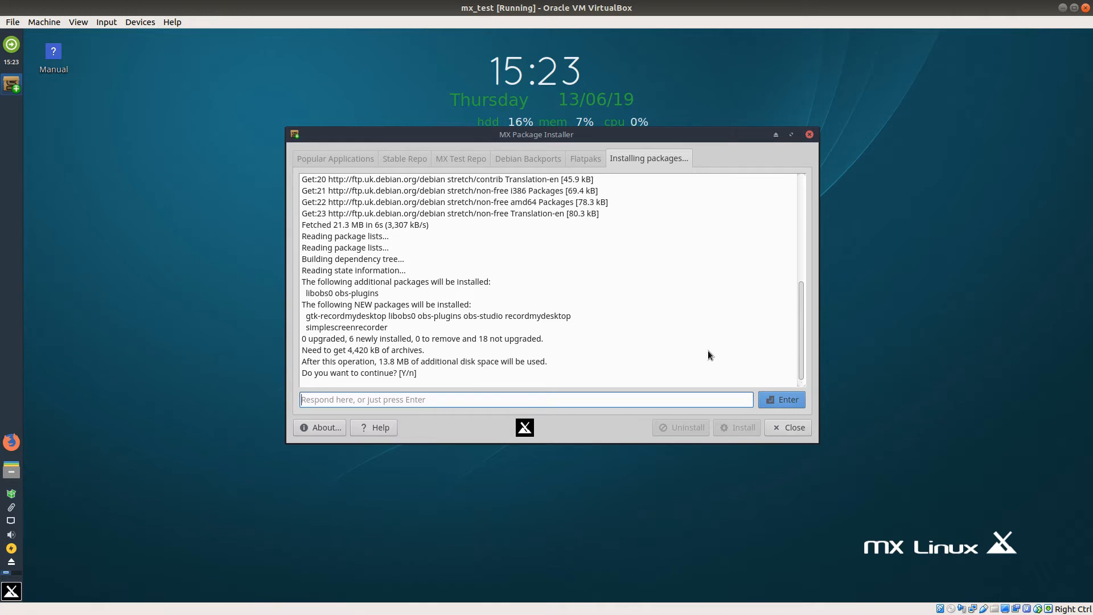
text(y)
key(Return)
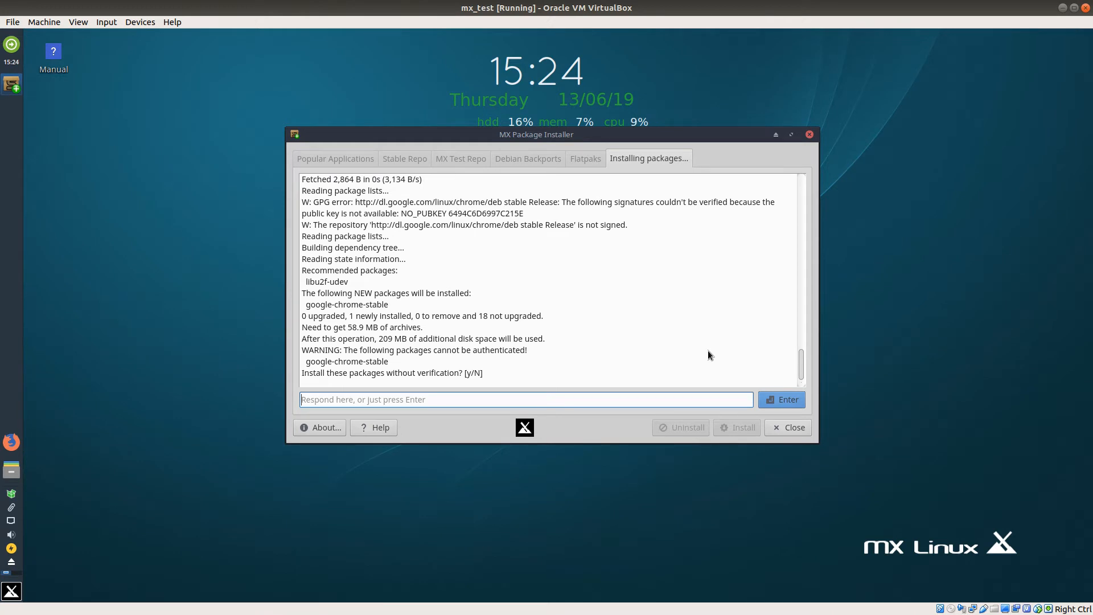
text(y)
key(Return)
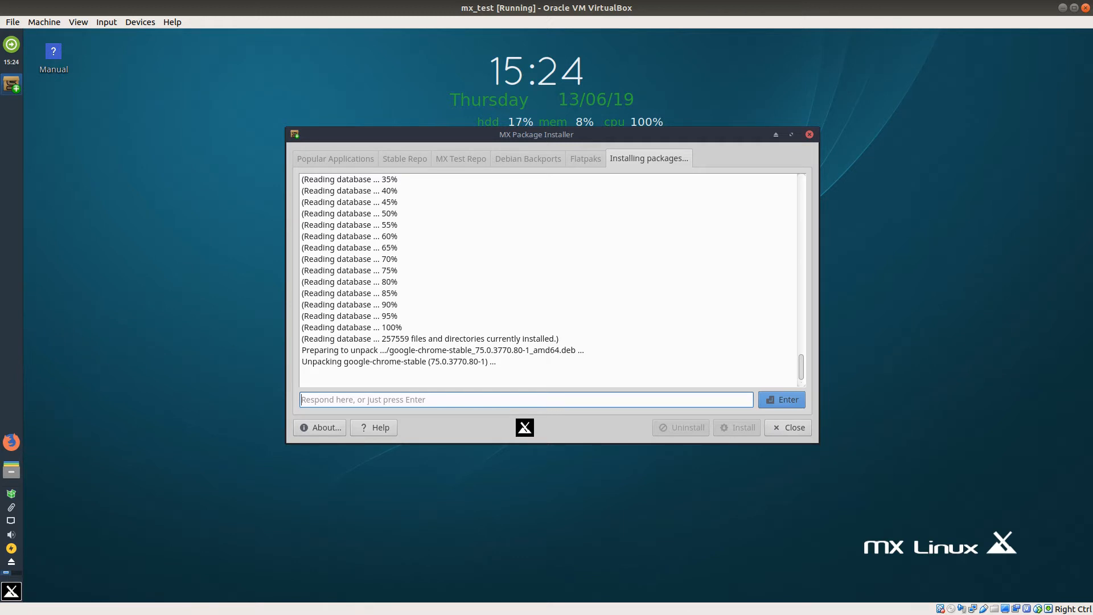
Step: Open Firefox and search the web for "visual studio code", acknowledging the finished installation in MX Package Installer
click(19, 439)
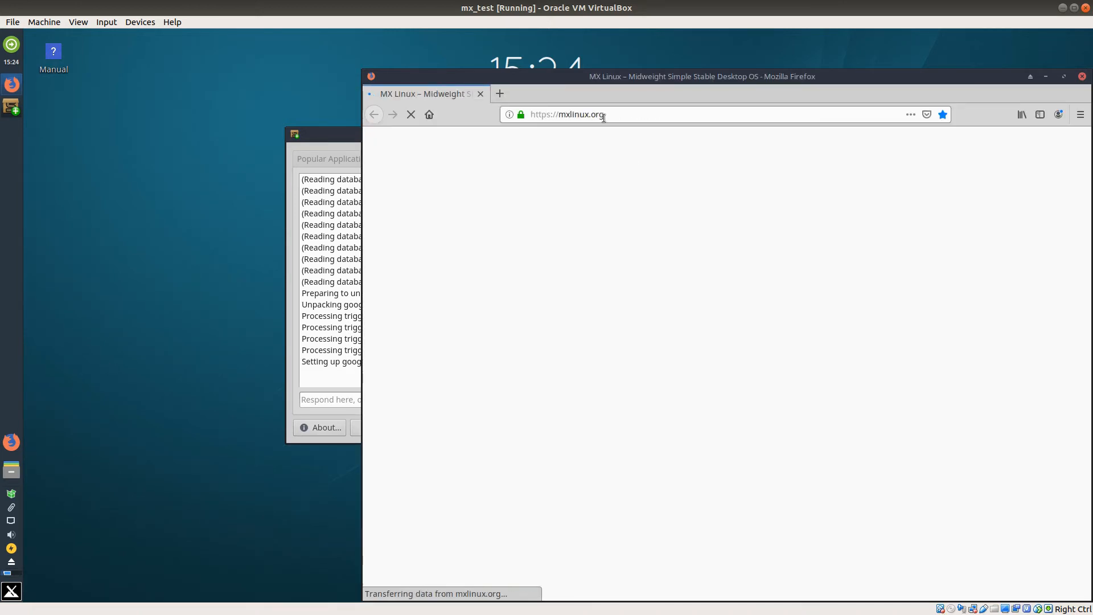
click(613, 115)
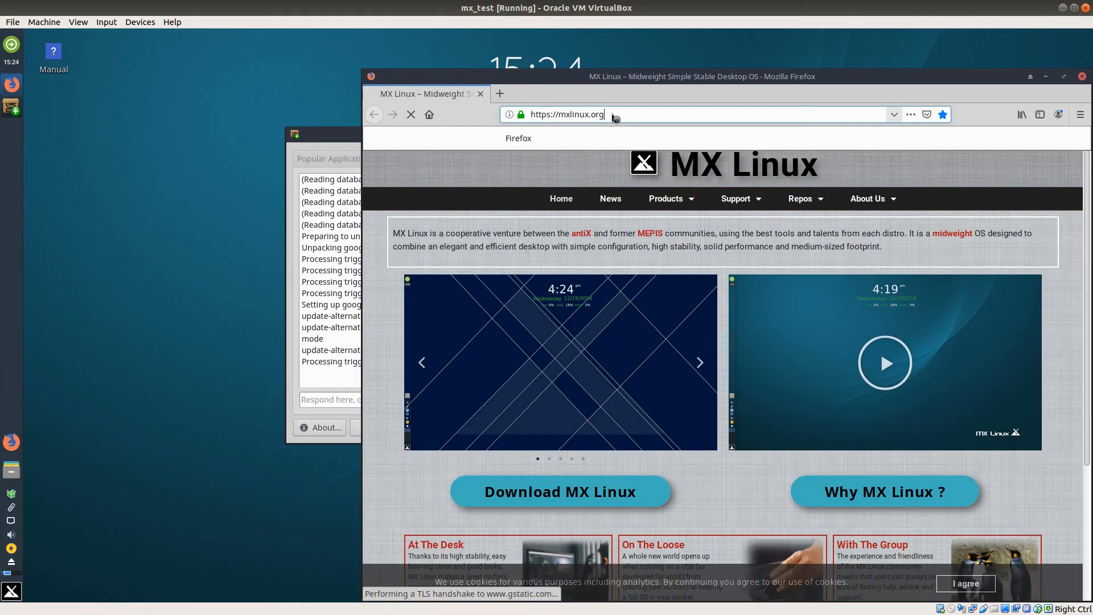
key(BackSpace)
key(BackSpace)
key(BackSpace)
key(BackSpace)
key(BackSpace)
key(BackSpace)
key(BackSpace)
key(BackSpace)
key(BackSpace)
key(BackSpace)
key(BackSpace)
key(BackSpace)
key(BackSpace)
key(BackSpace)
key(BackSpace)
key(BackSpace)
key(BackSpace)
key(BackSpace)
key(BackSpace)
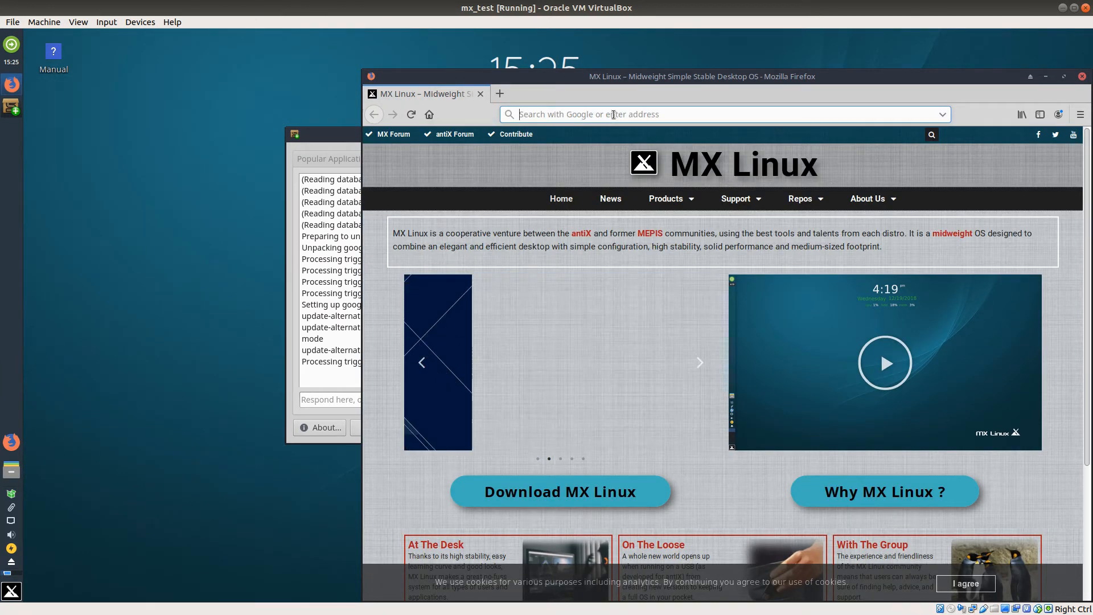
text(vis)
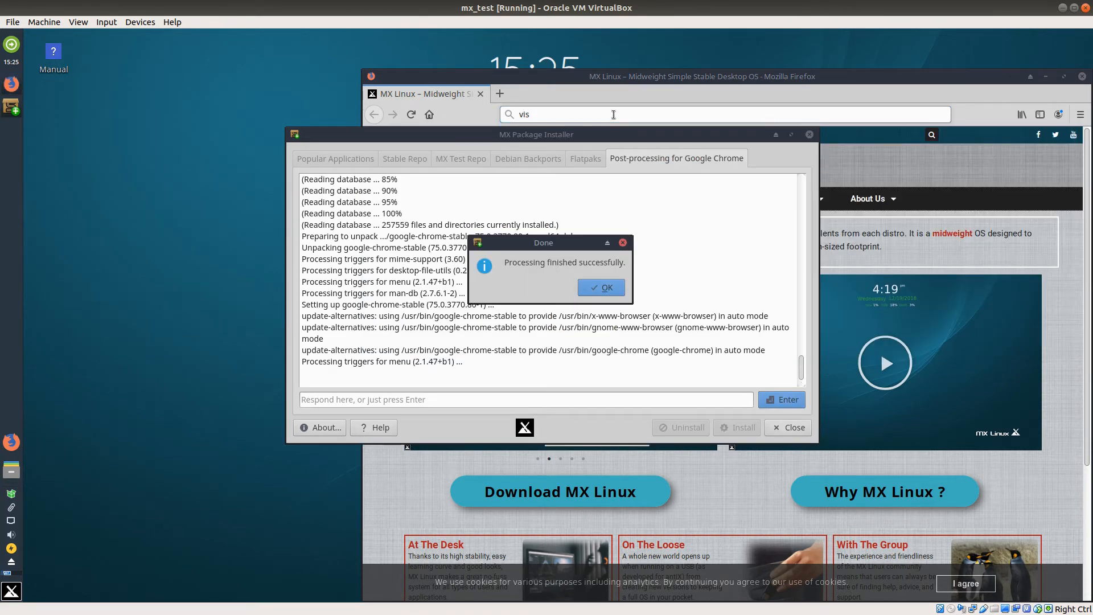
click(618, 292)
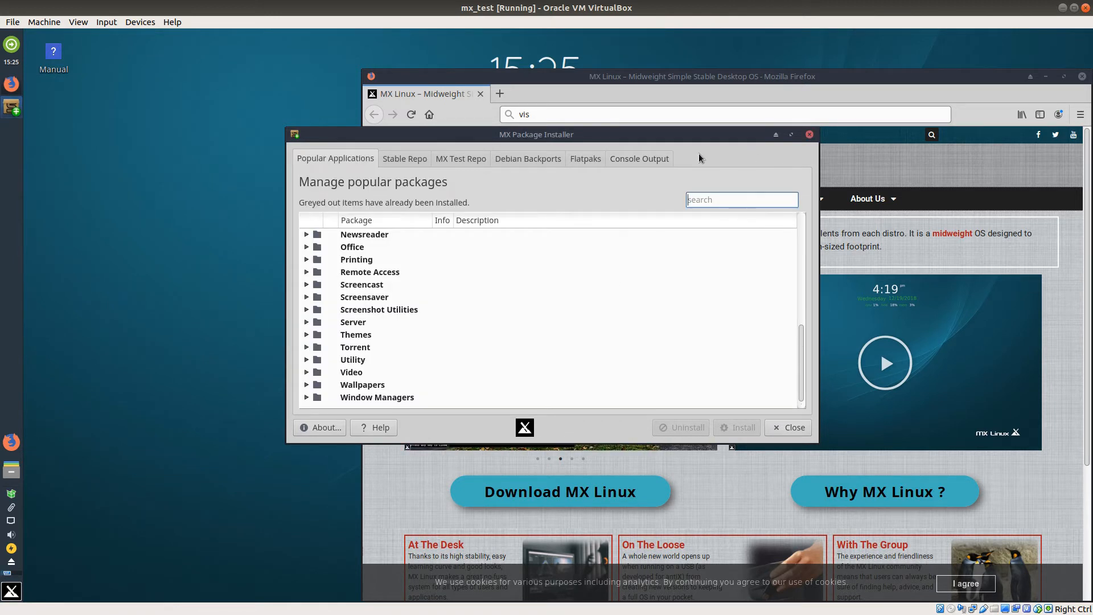
click(552, 114)
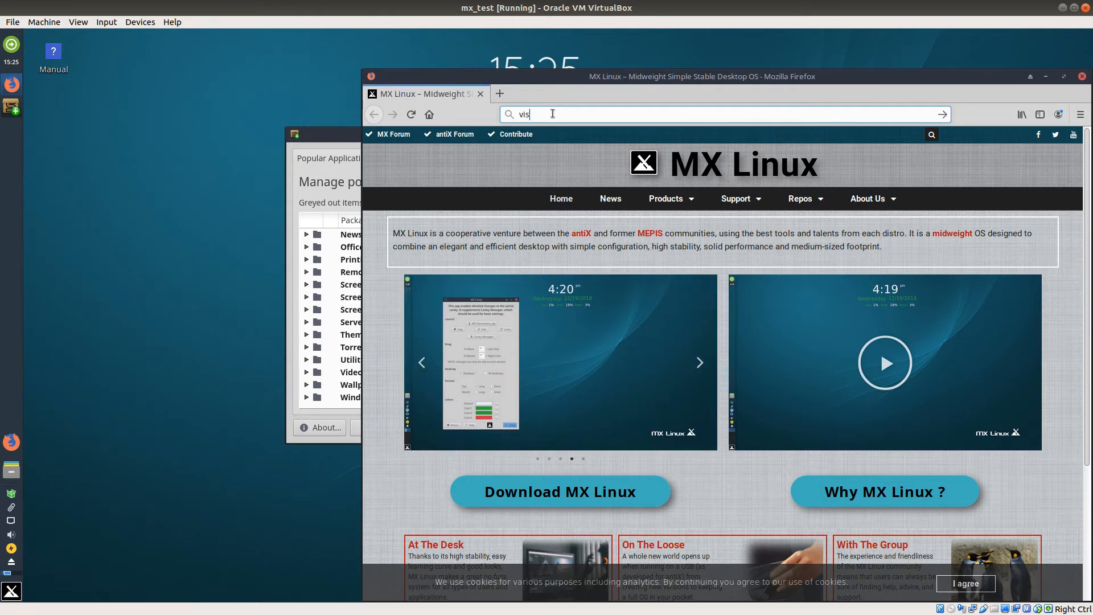
text(visua)
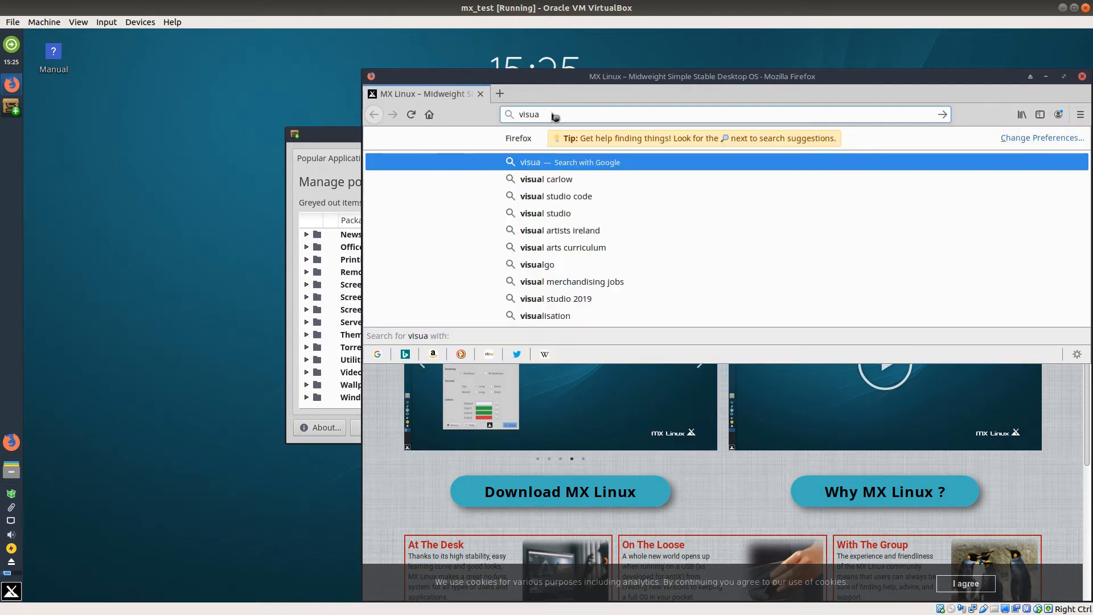
text(l studio code)
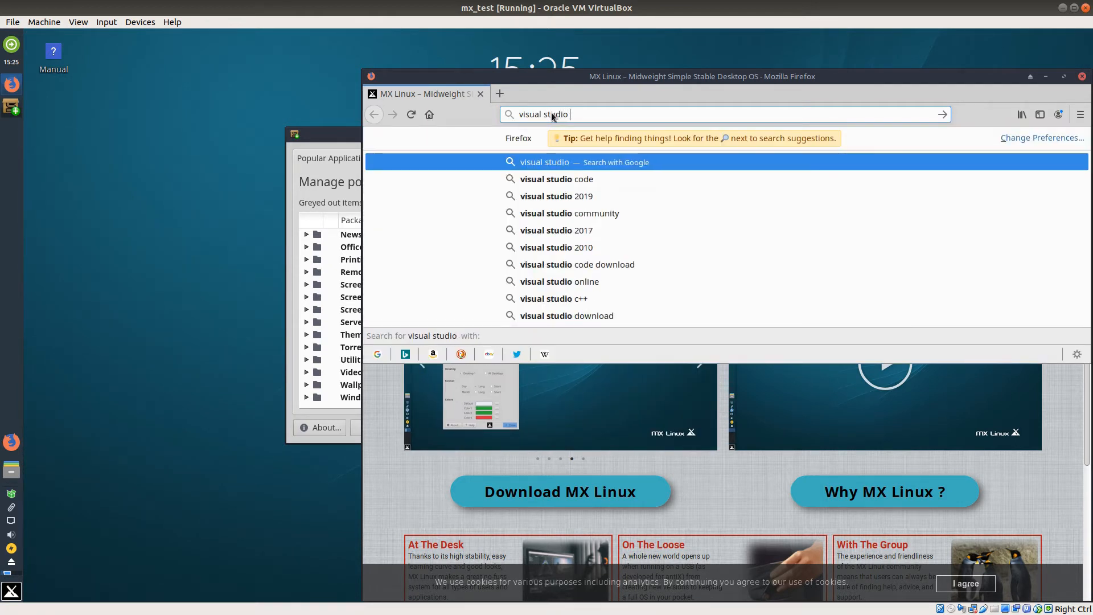
key(Return)
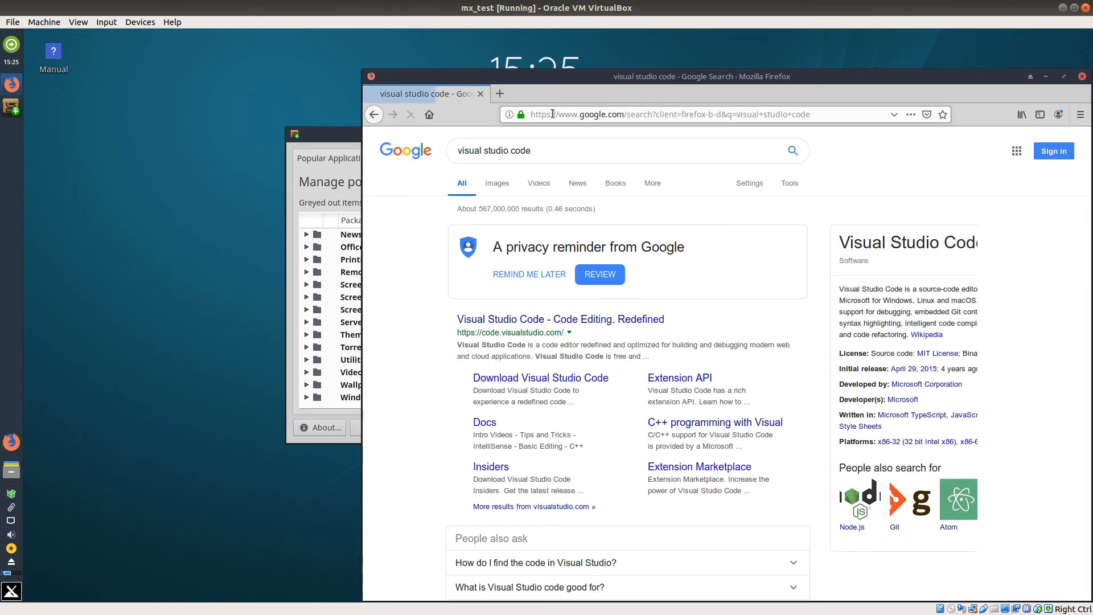
Step: Download the Debian/Ubuntu .deb of Visual Studio Code from its download page and open it with GDebi Package Installer
click(532, 377)
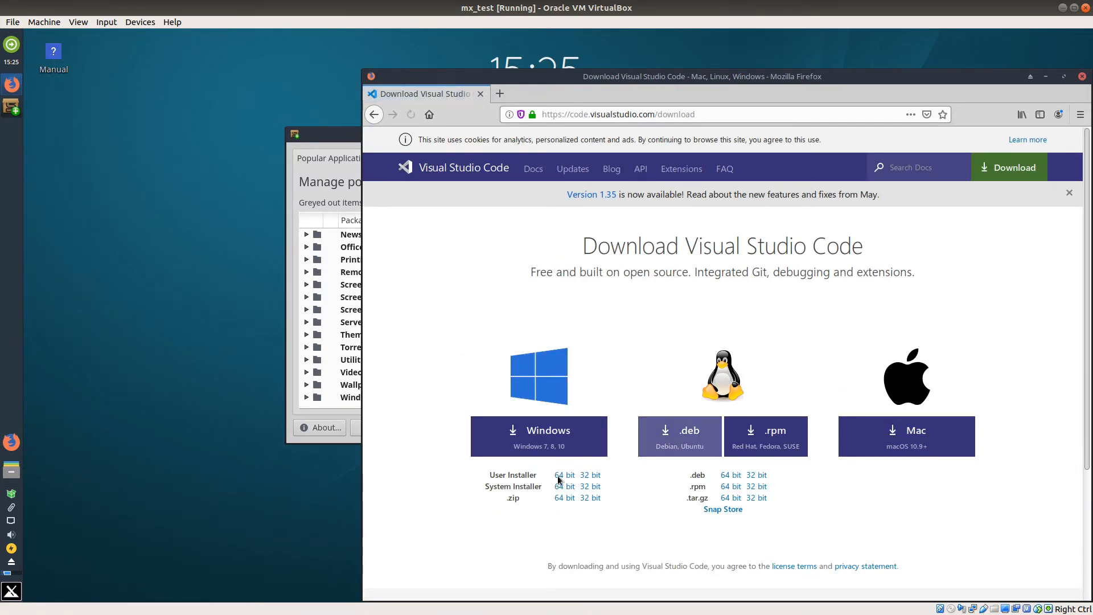
click(679, 432)
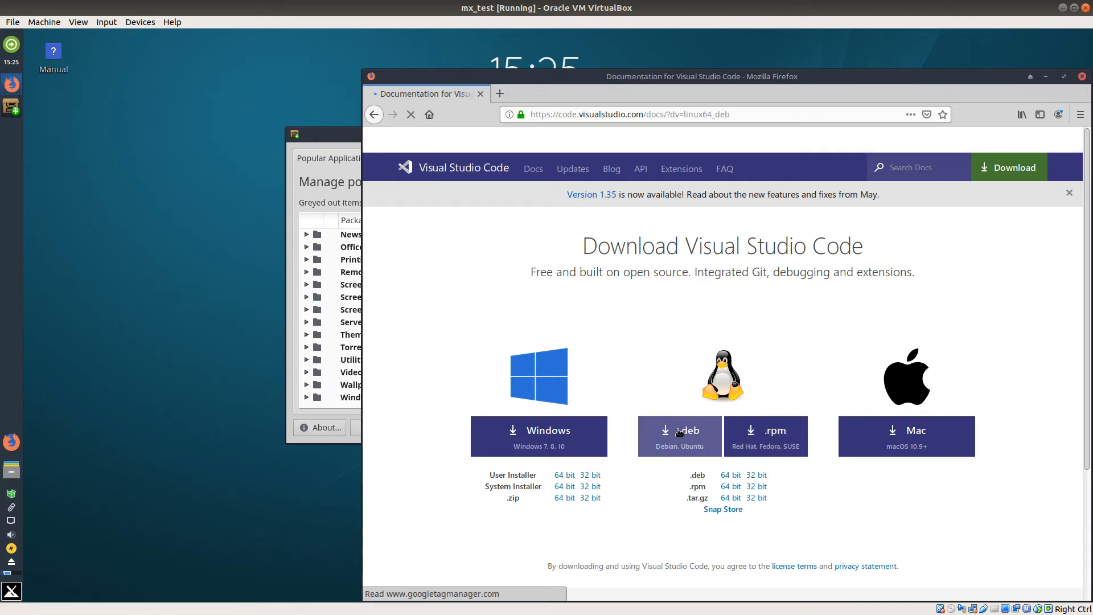
scroll(605, 374, down, 2)
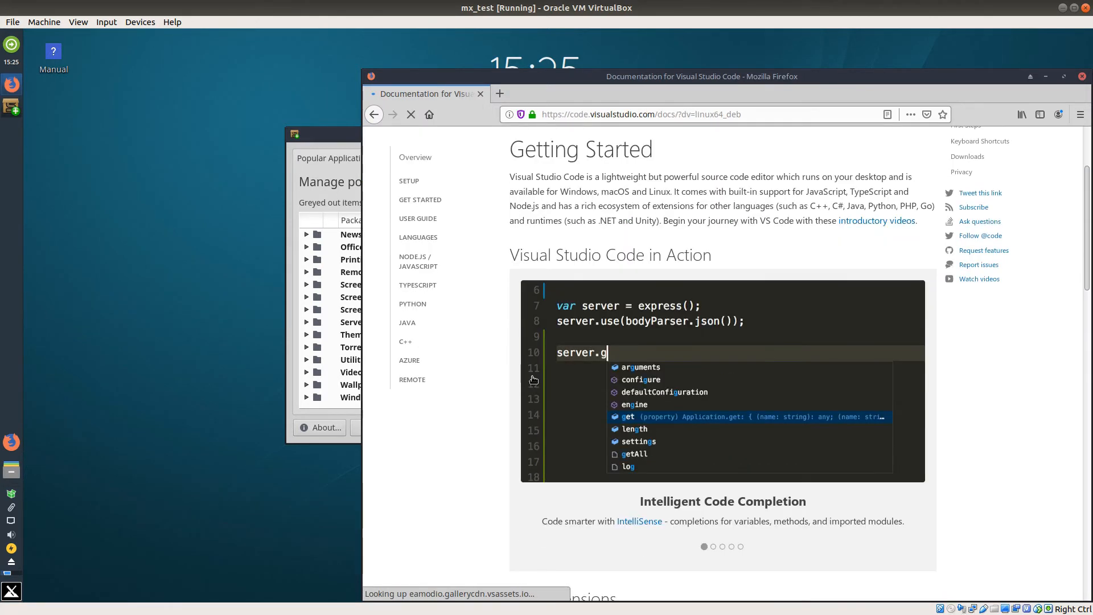
scroll(605, 374, down, 2)
scroll(527, 402, down, 3)
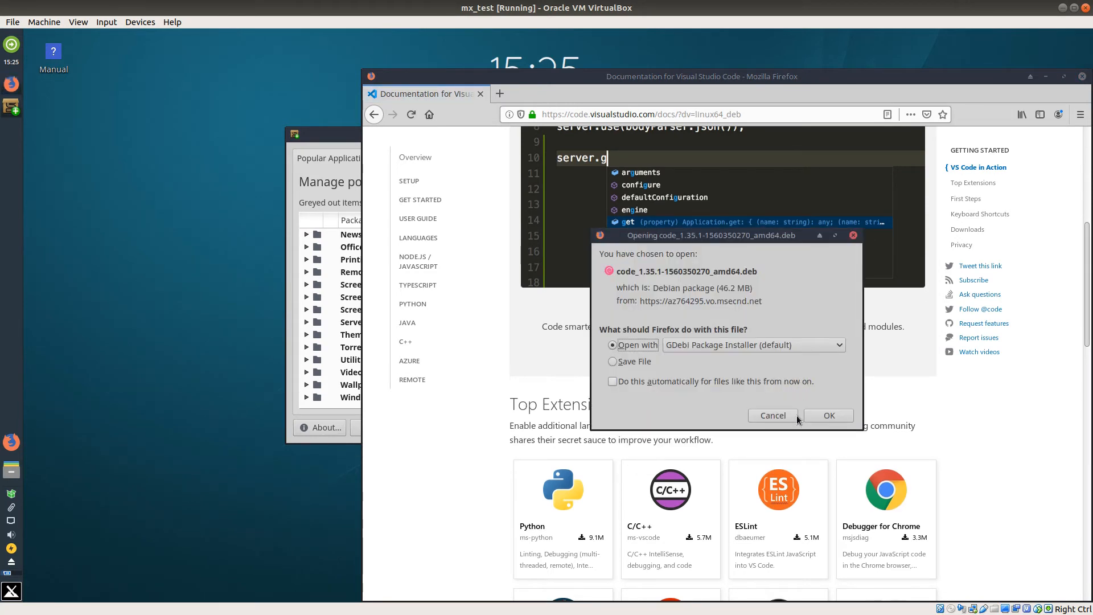
click(829, 416)
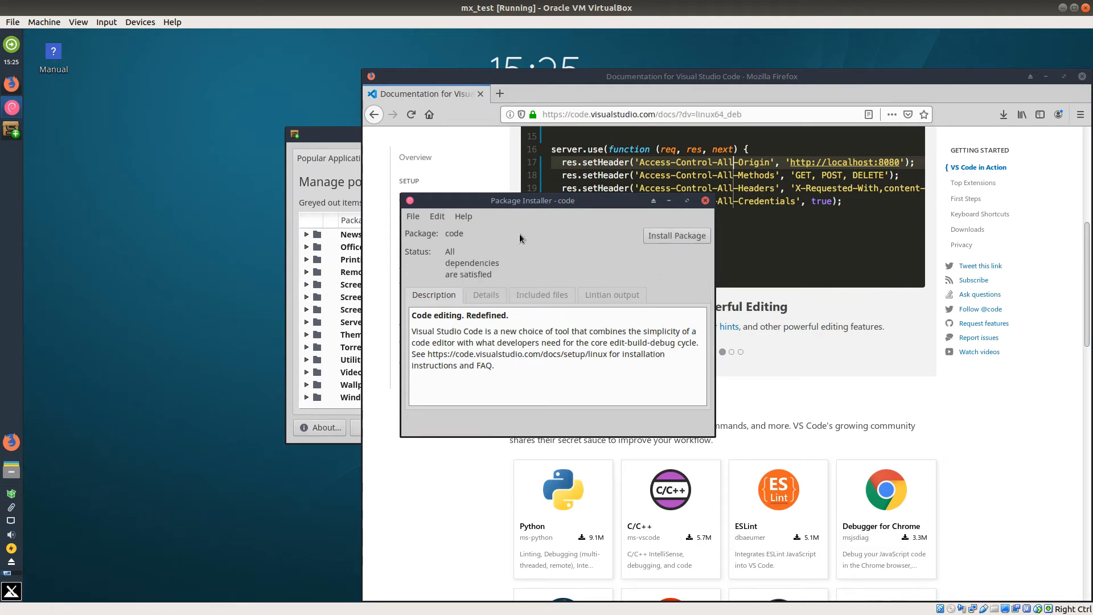
Step: Install the code package with GDebi, closing MX Package Installer to clear the conflict, and show the installation's terminal output
click(682, 238)
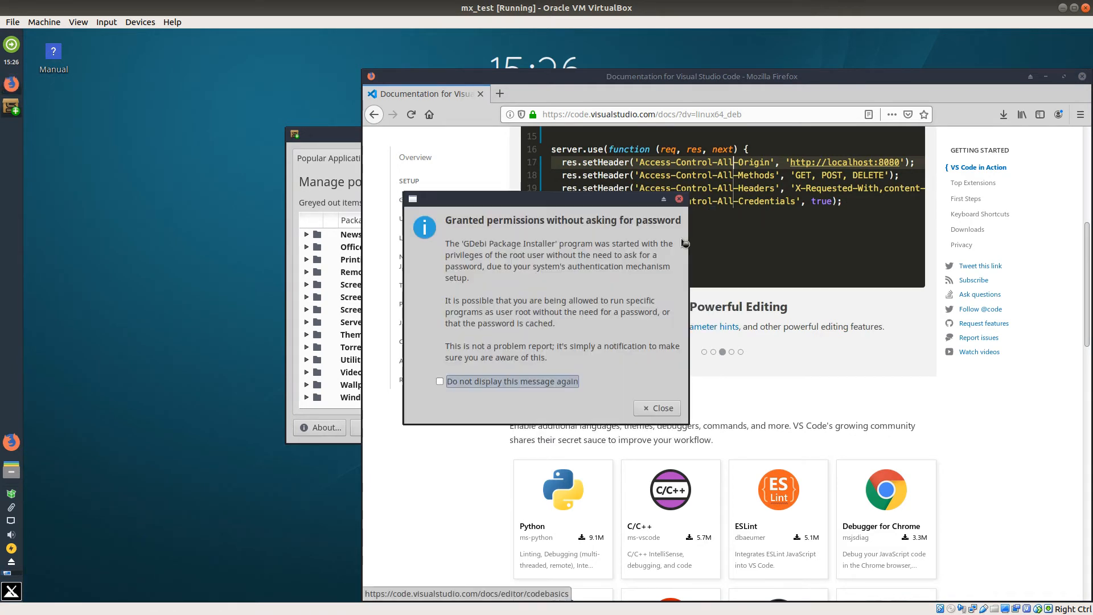
click(654, 410)
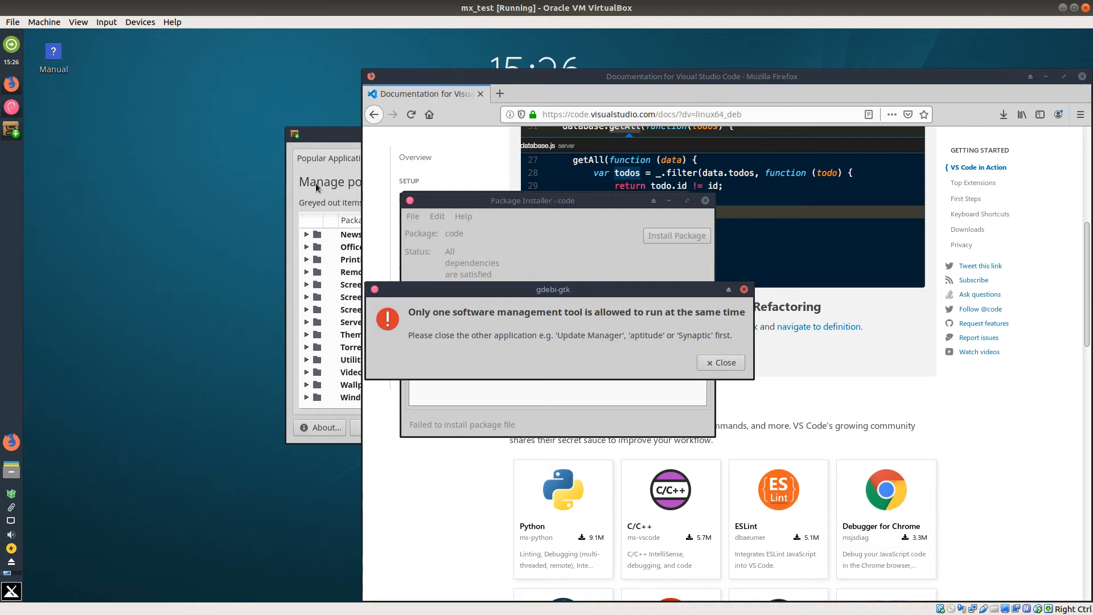
click(339, 135)
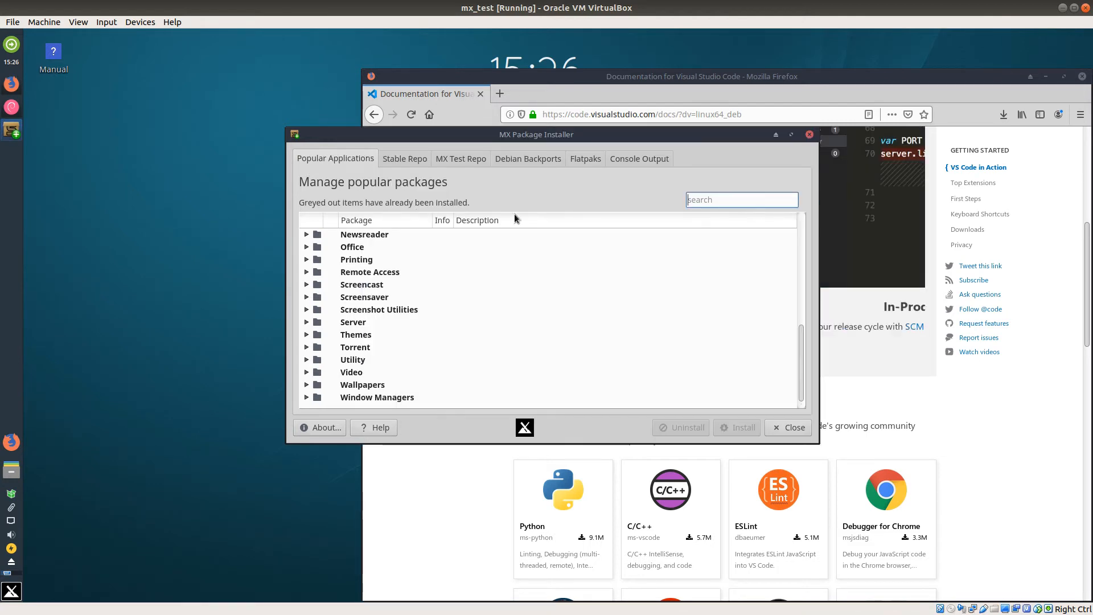
click(809, 135)
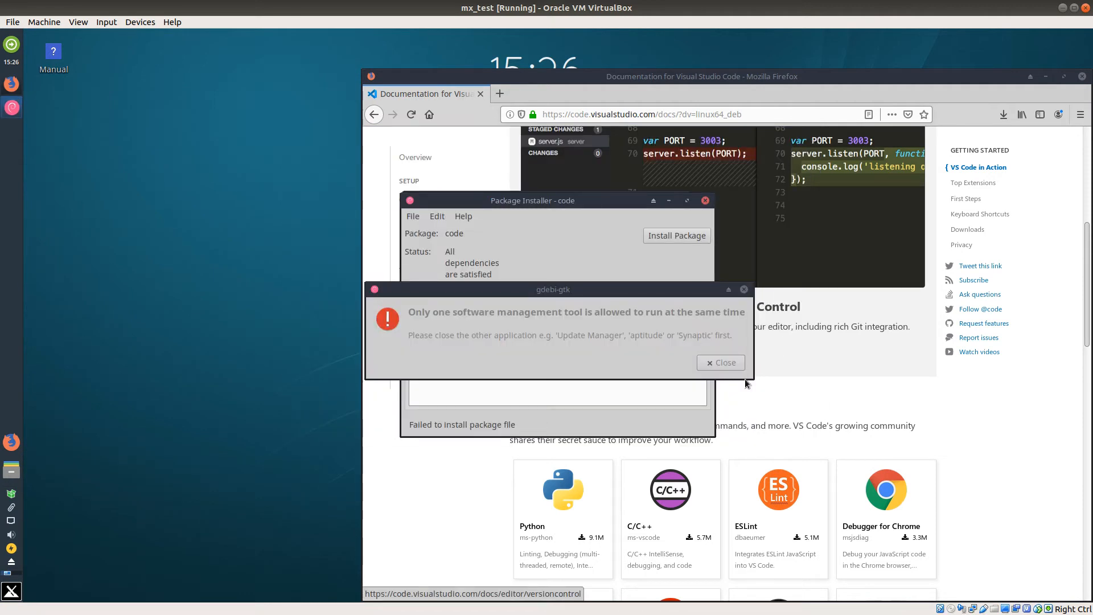
click(721, 362)
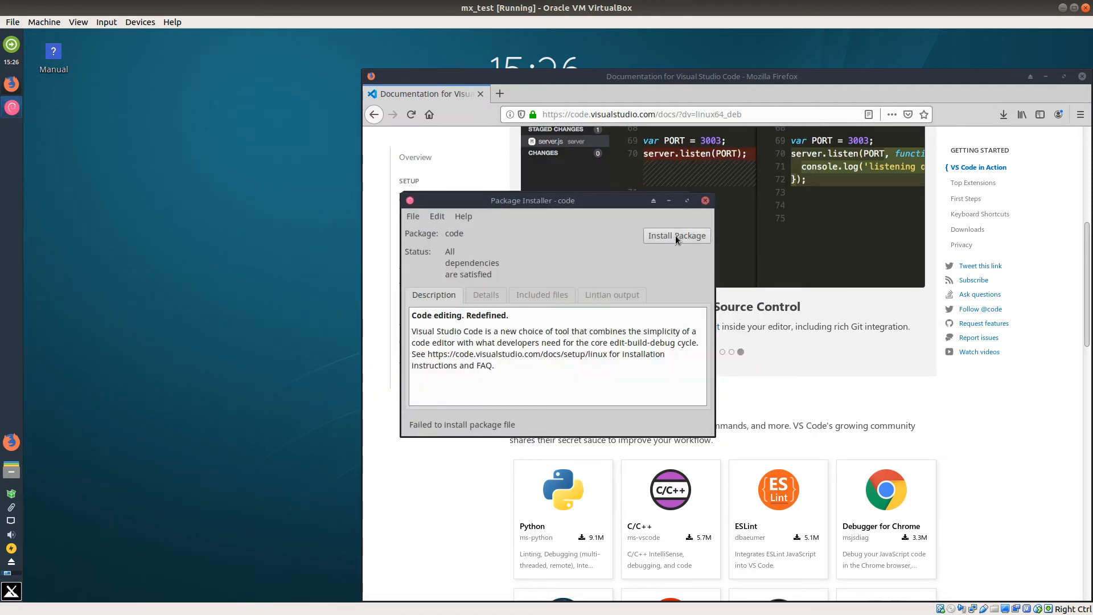
click(675, 234)
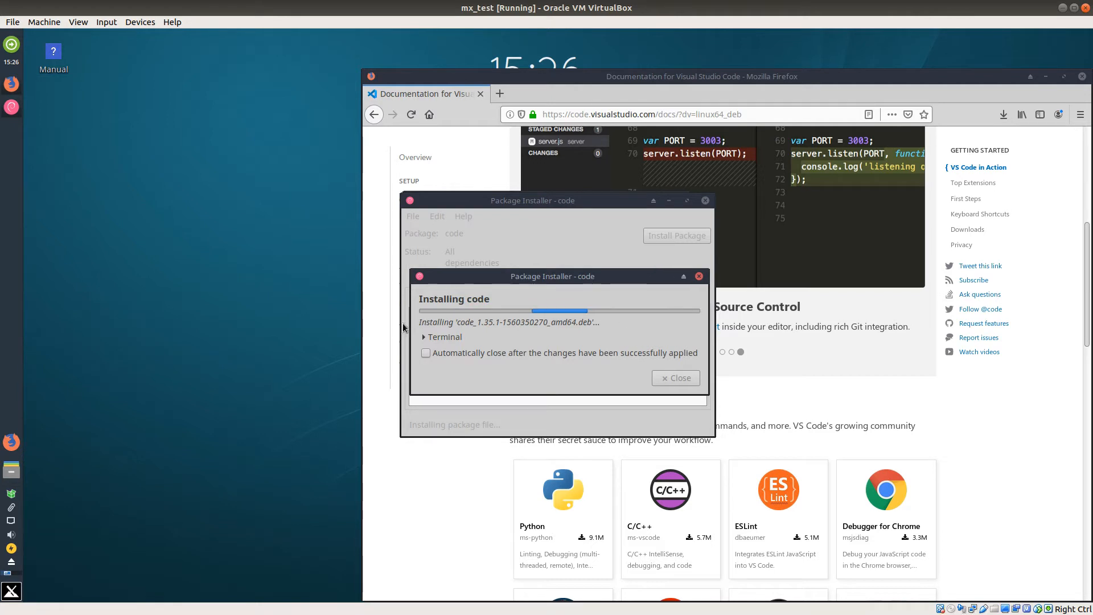
click(425, 338)
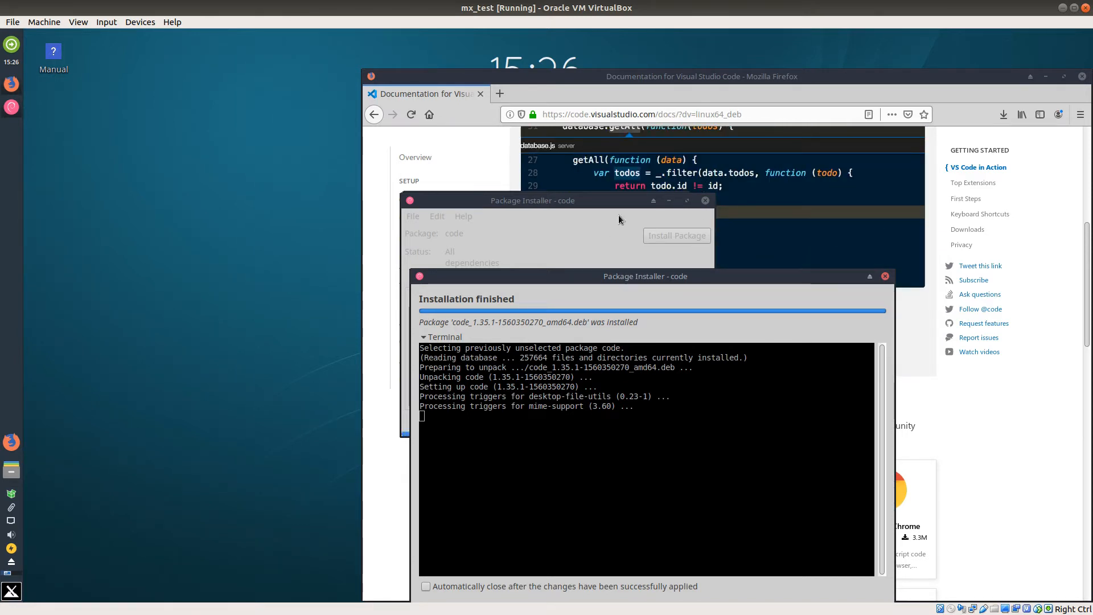
Step: Find "obs" among the installed applications, launch OBS Studio, decline the auto-configuration wizard and close the program
click(12, 592)
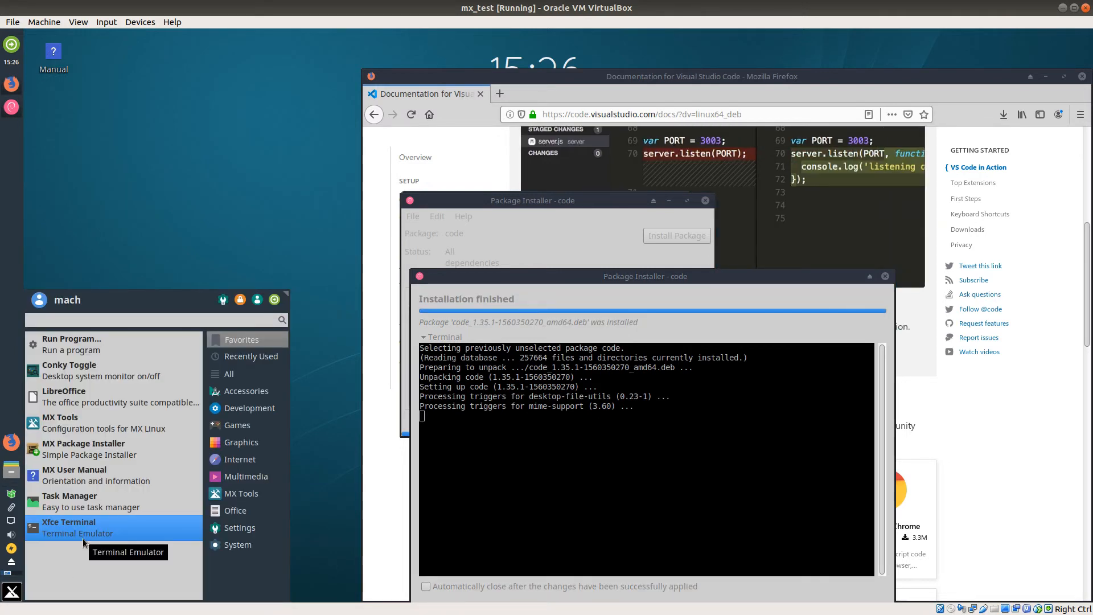
text(obs)
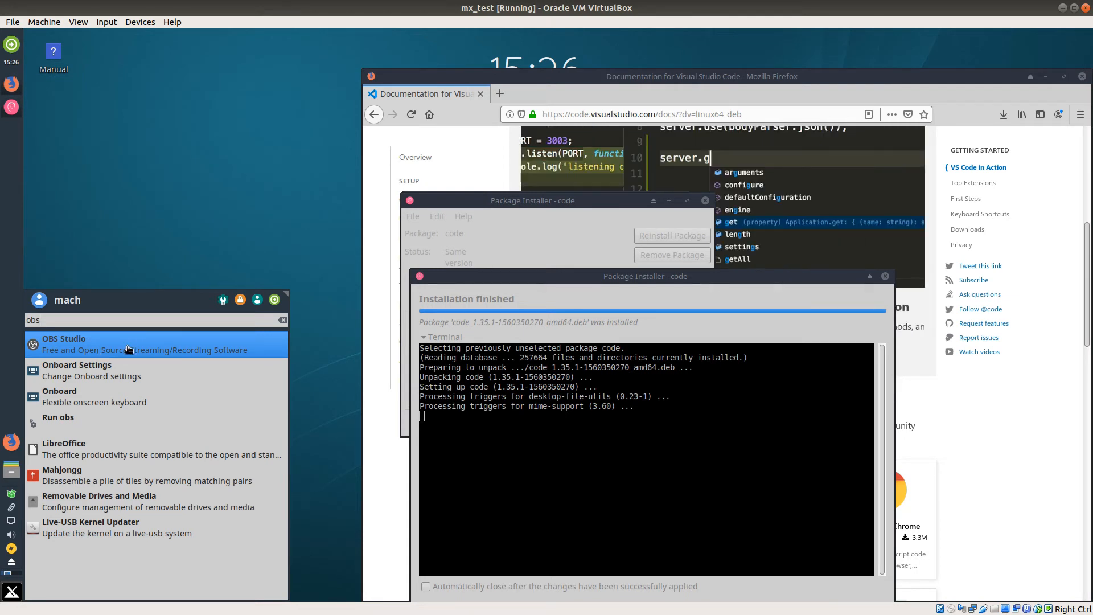
click(101, 353)
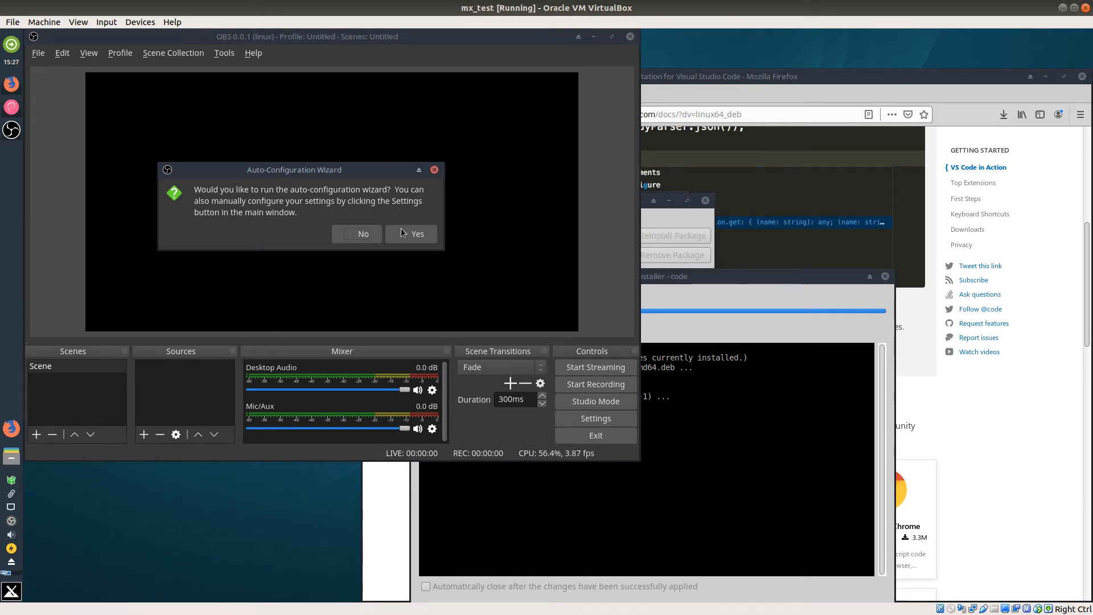
click(364, 235)
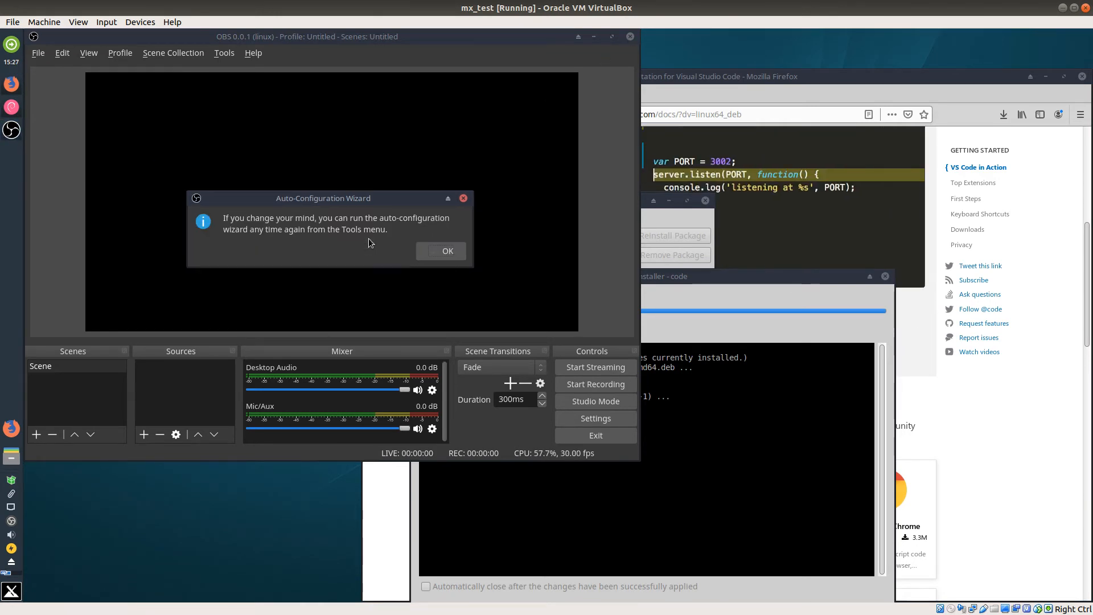
click(447, 252)
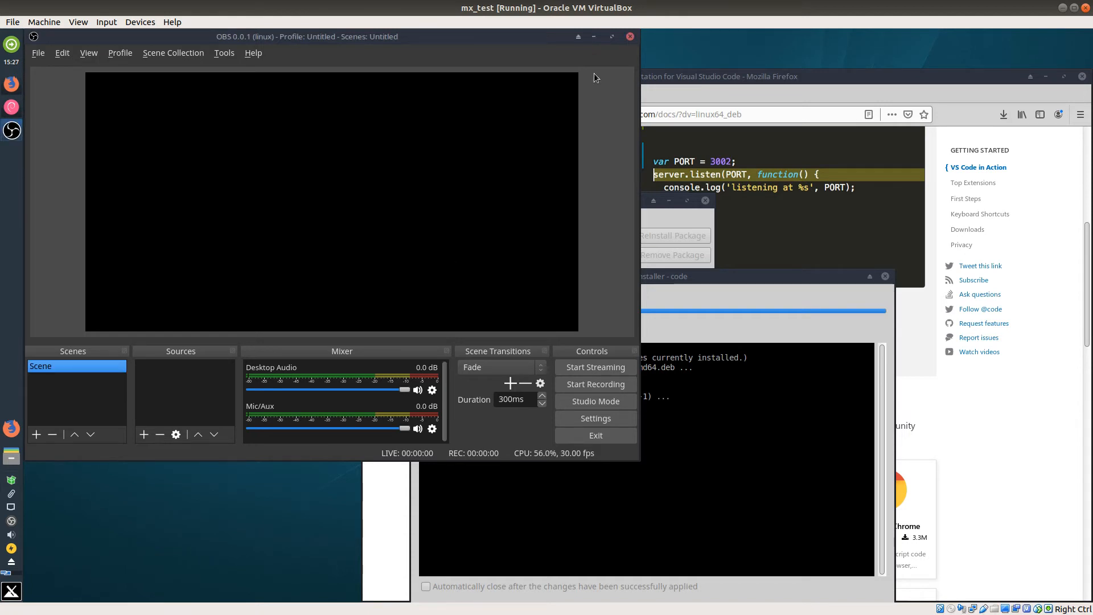
click(630, 37)
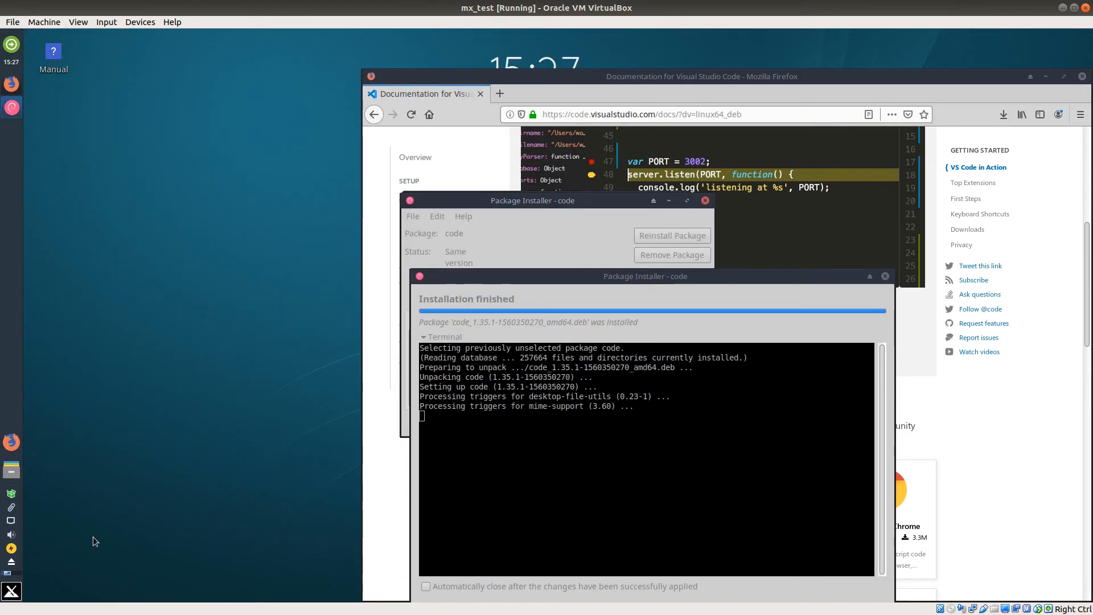
Step: Find "ch" among the installed applications, launch Google Chrome and check the window options of its panel entry
key(super)
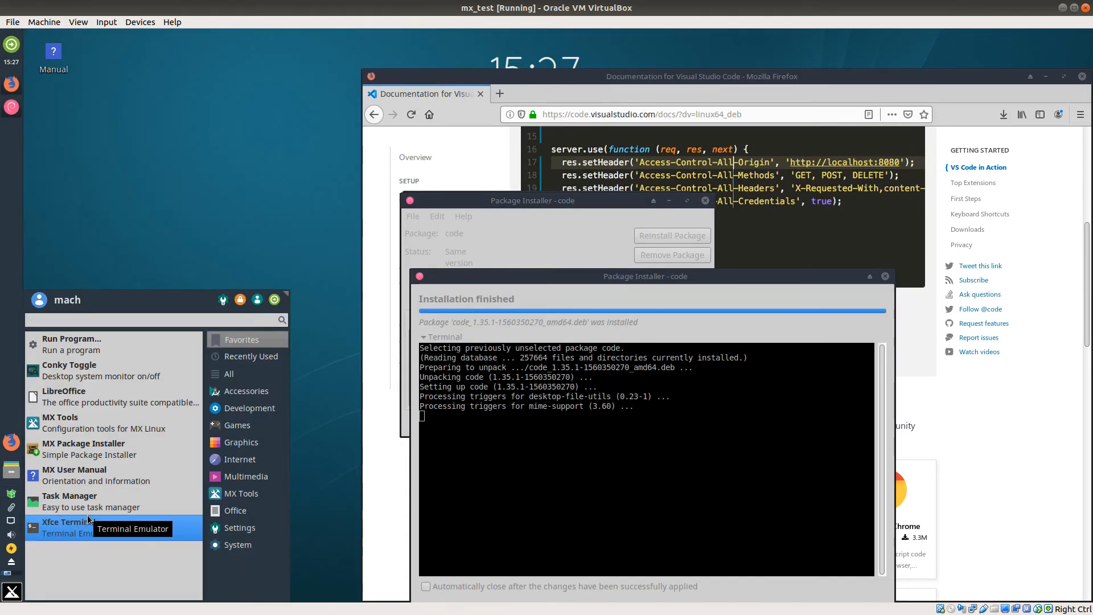
text(ch)
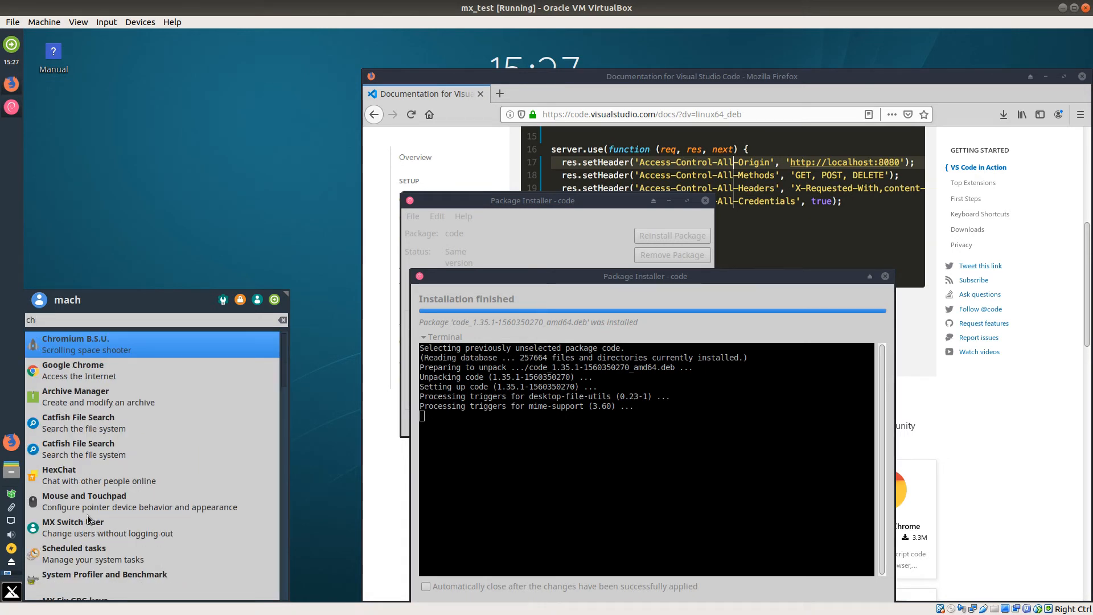
click(138, 373)
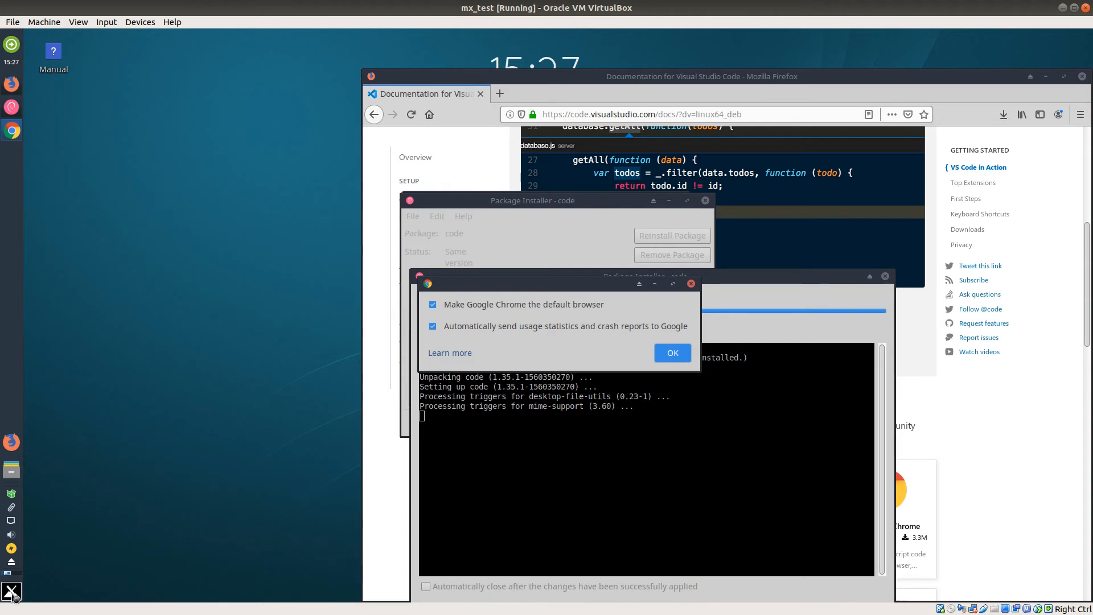
right_click(17, 141)
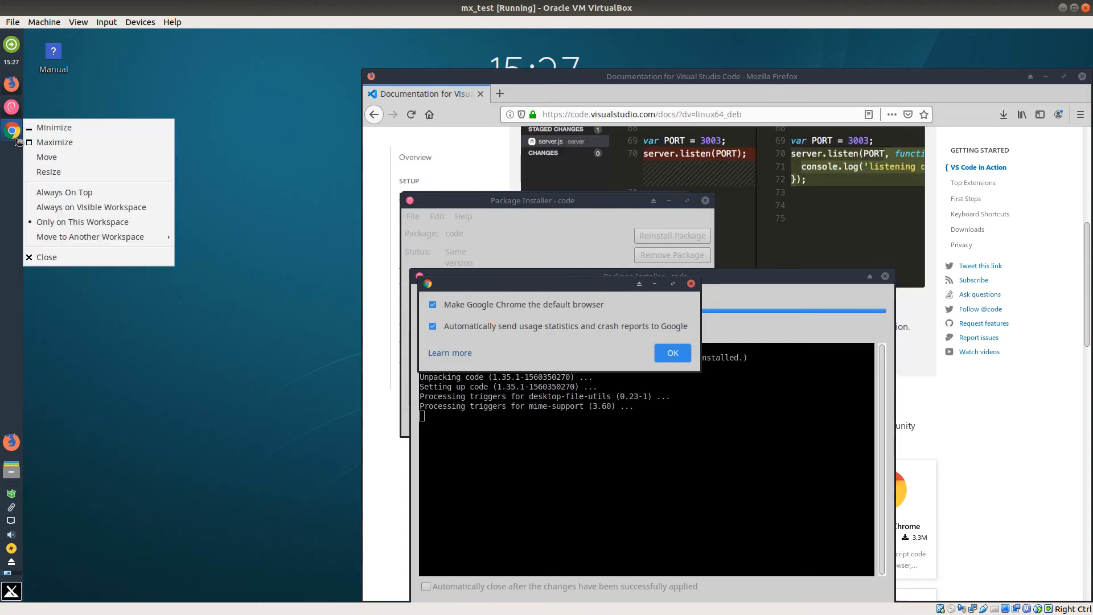
click(219, 97)
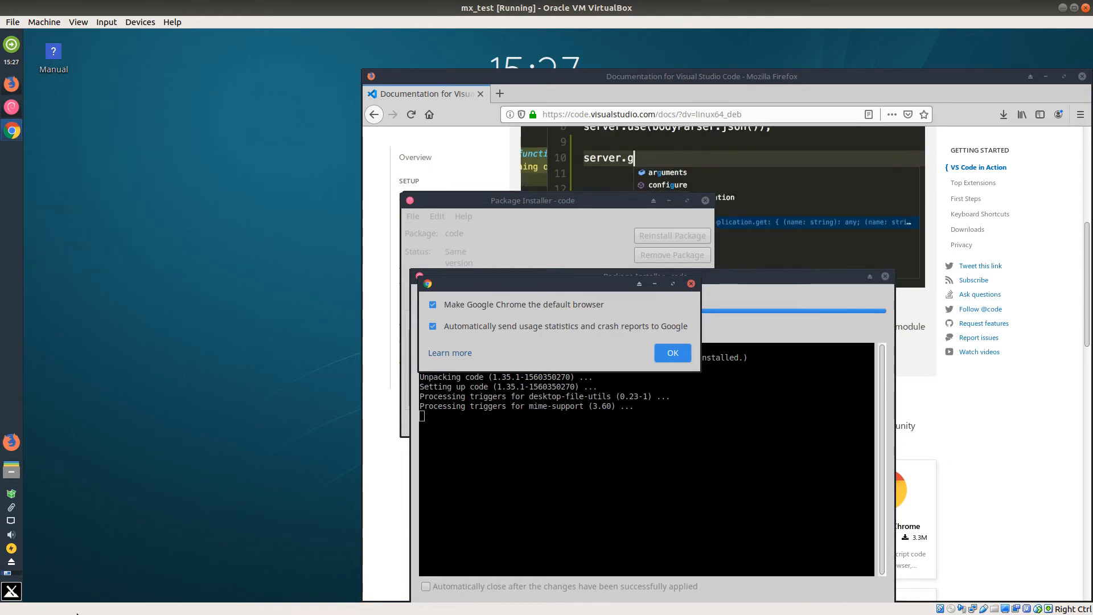
Step: Find "ch" among the installed applications and pin Google Chrome to the panel as a new launcher
click(12, 592)
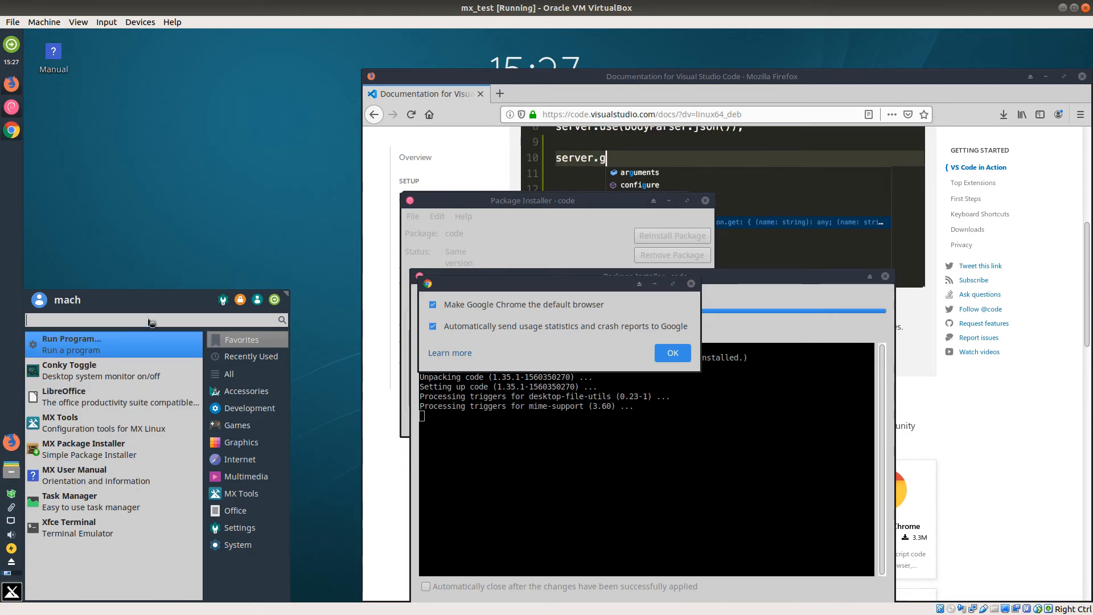
text(ch)
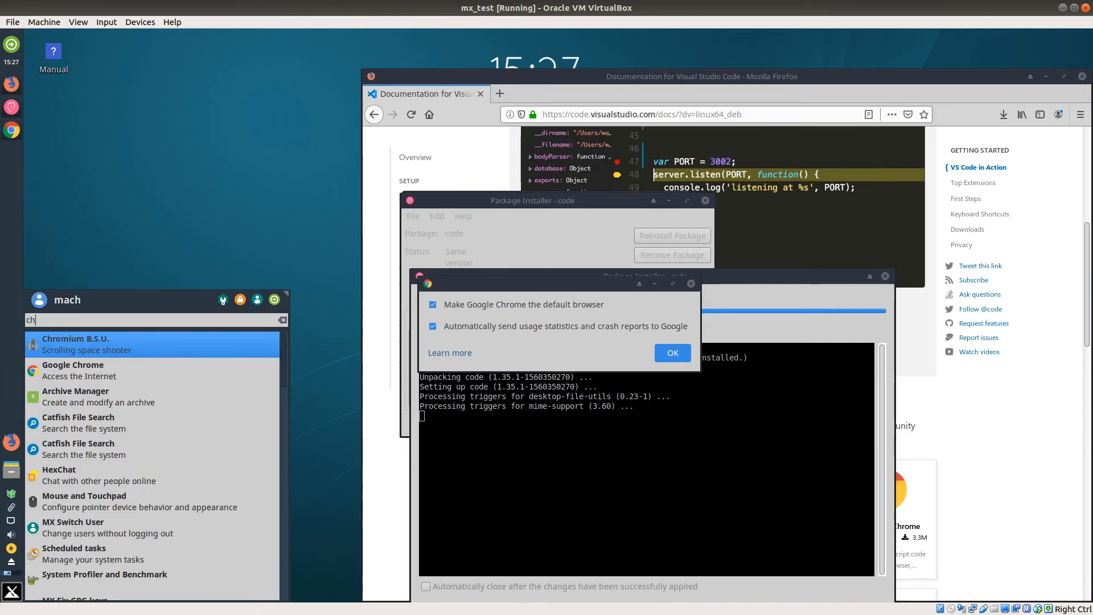
drag(86, 364, 19, 410)
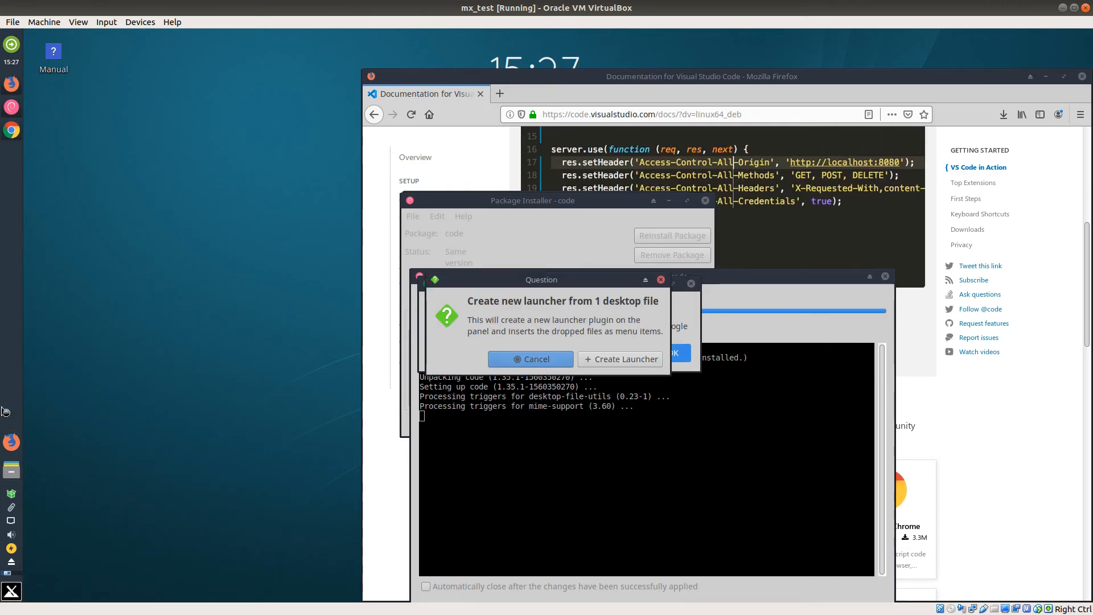
click(583, 366)
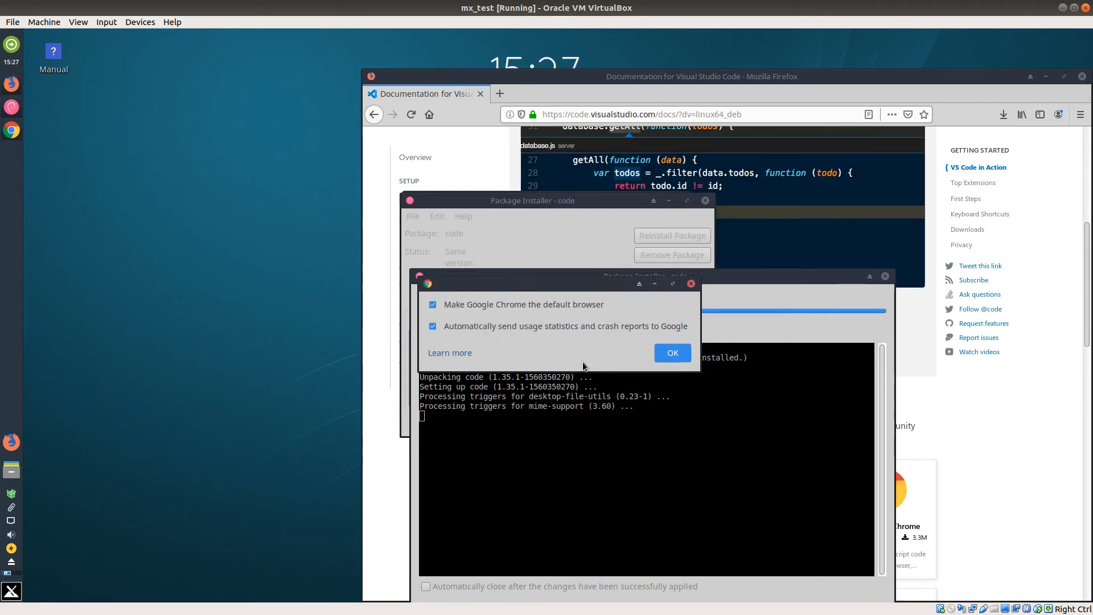
Step: Accept Google Chrome's first-run options and close the package installation output, Chrome and Firefox windows
click(673, 353)
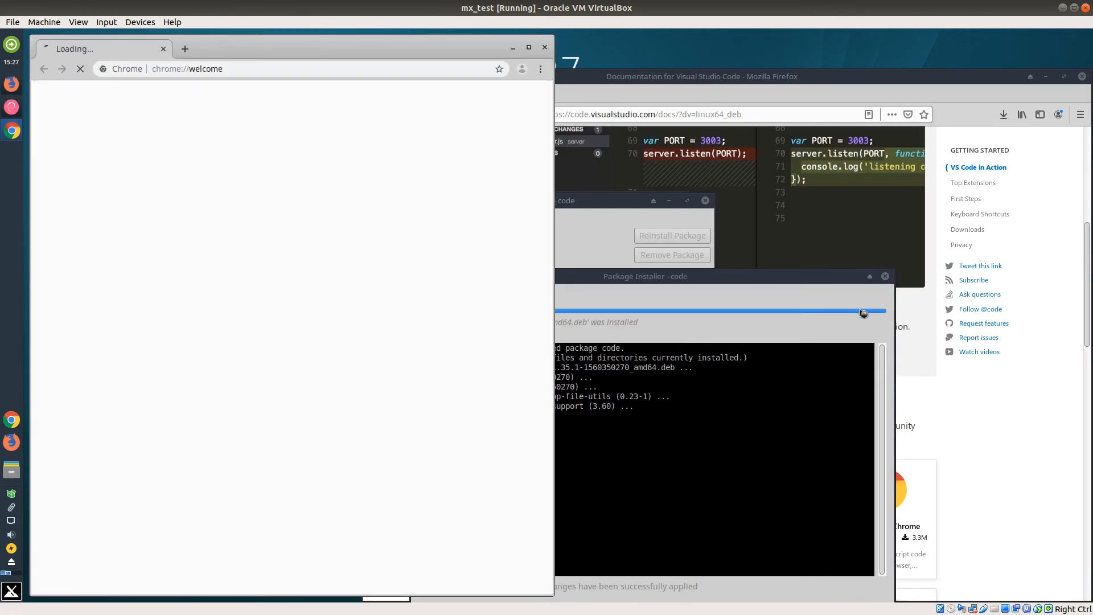
click(885, 277)
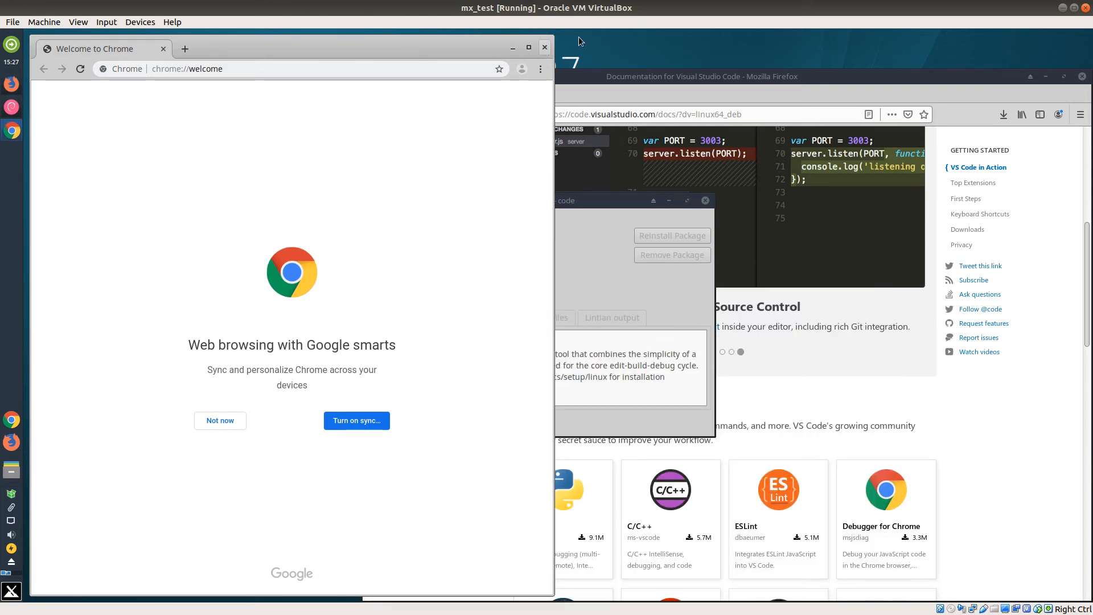
click(544, 47)
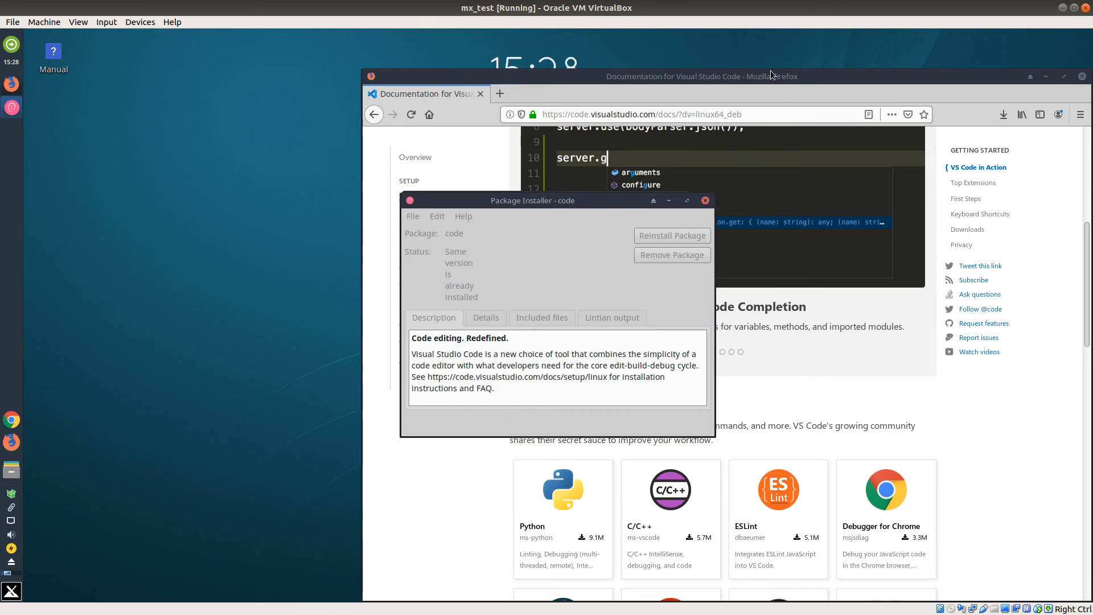
drag(773, 73, 435, 80)
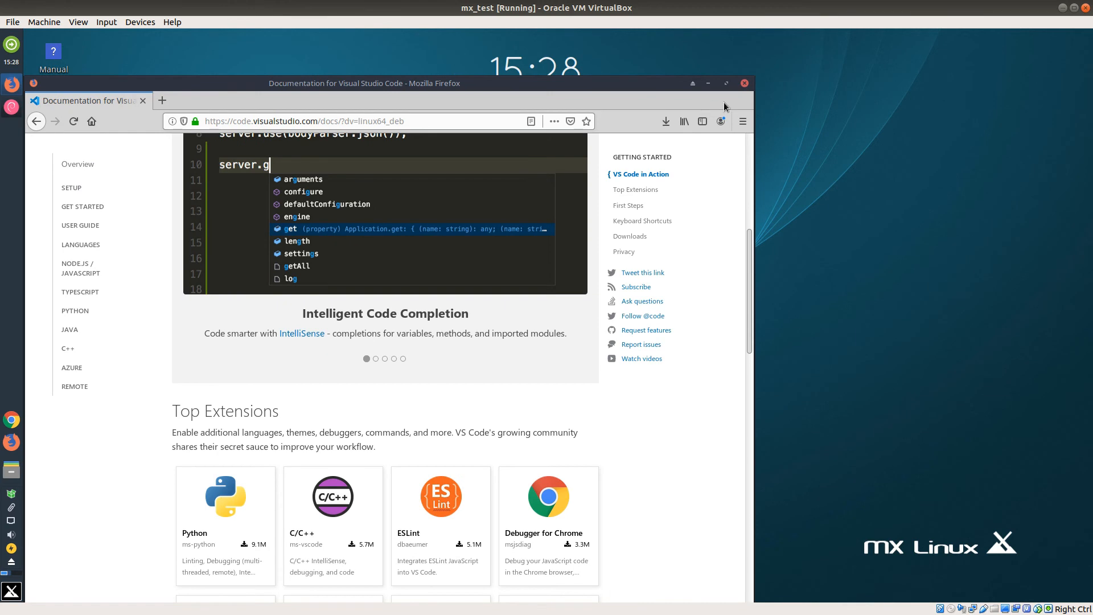
click(744, 84)
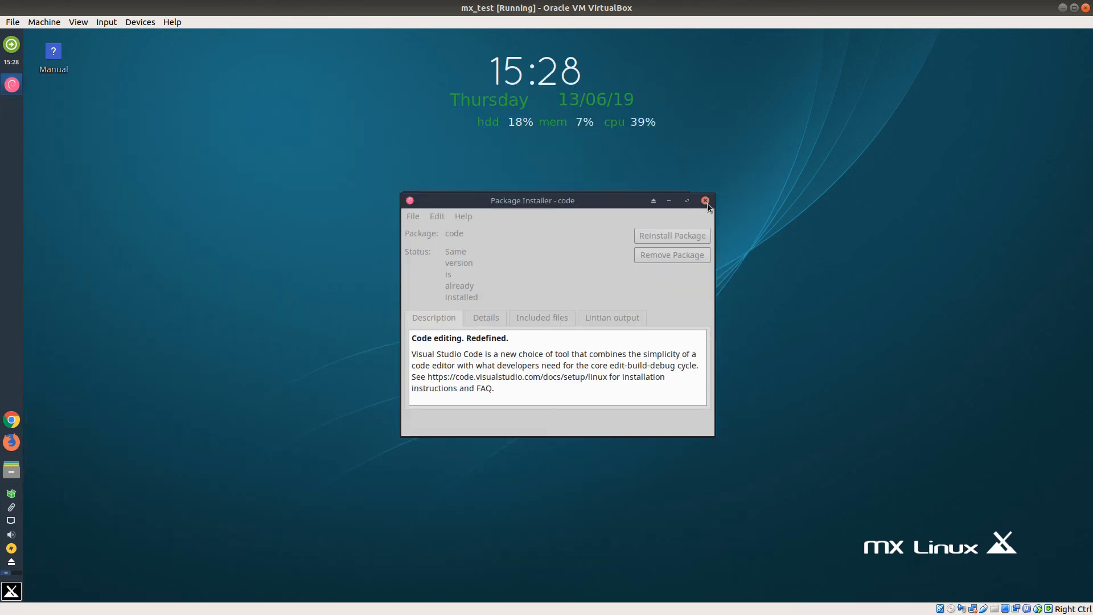
Step: Find "v" among the installed applications, launch Visual Studio Code and close it again
click(12, 592)
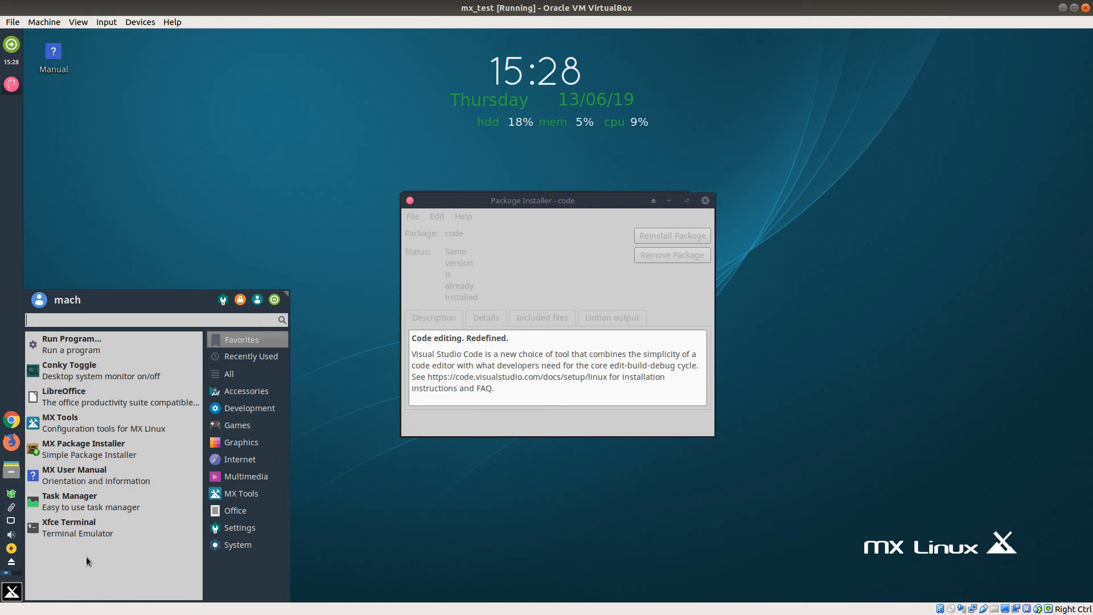
text(v)
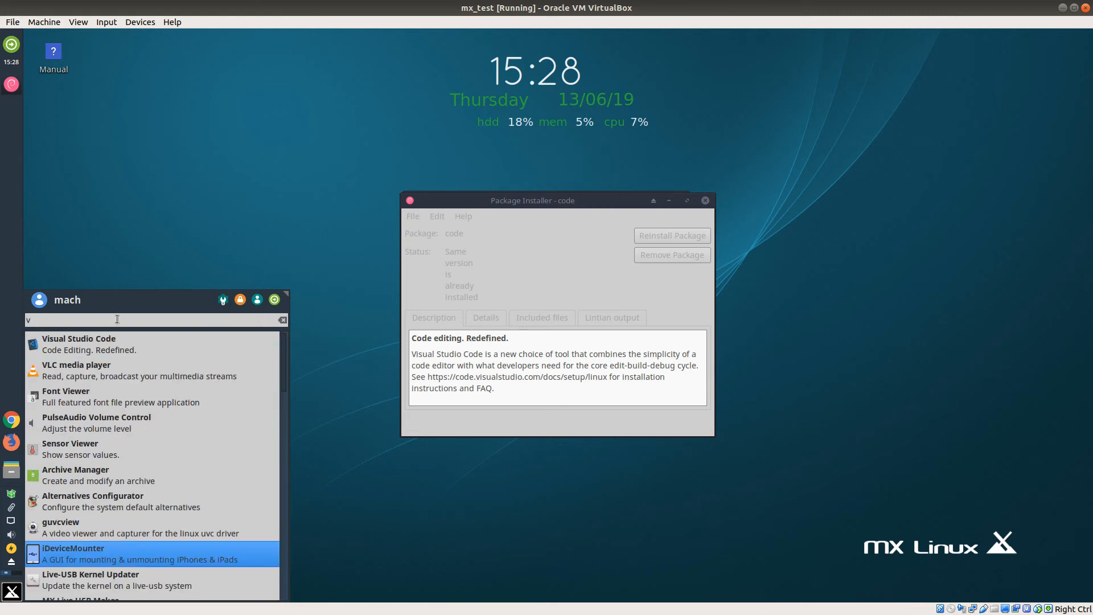
click(118, 347)
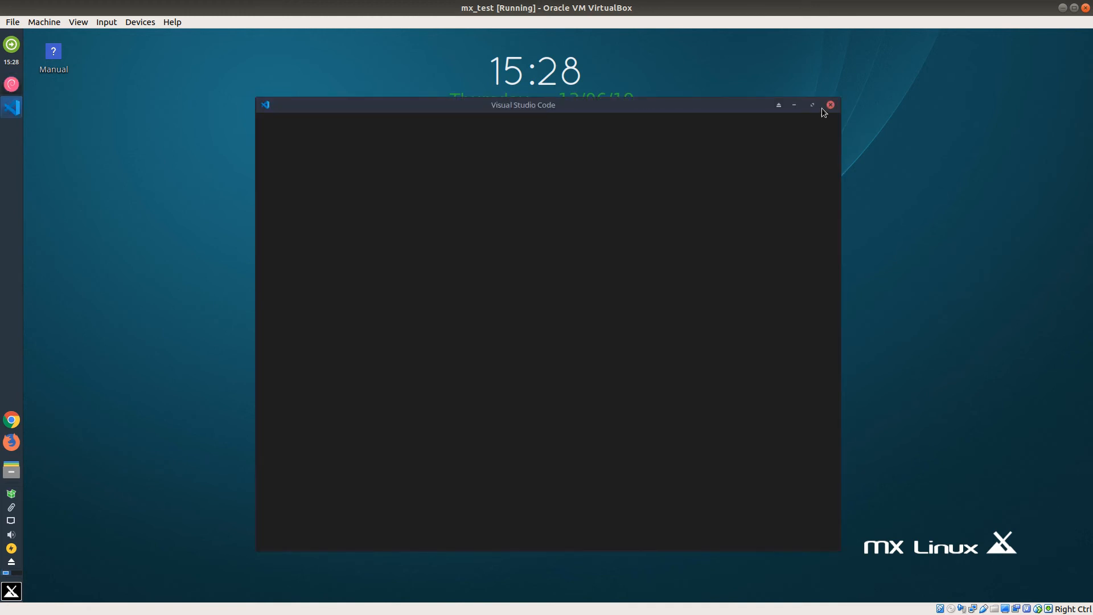
click(831, 105)
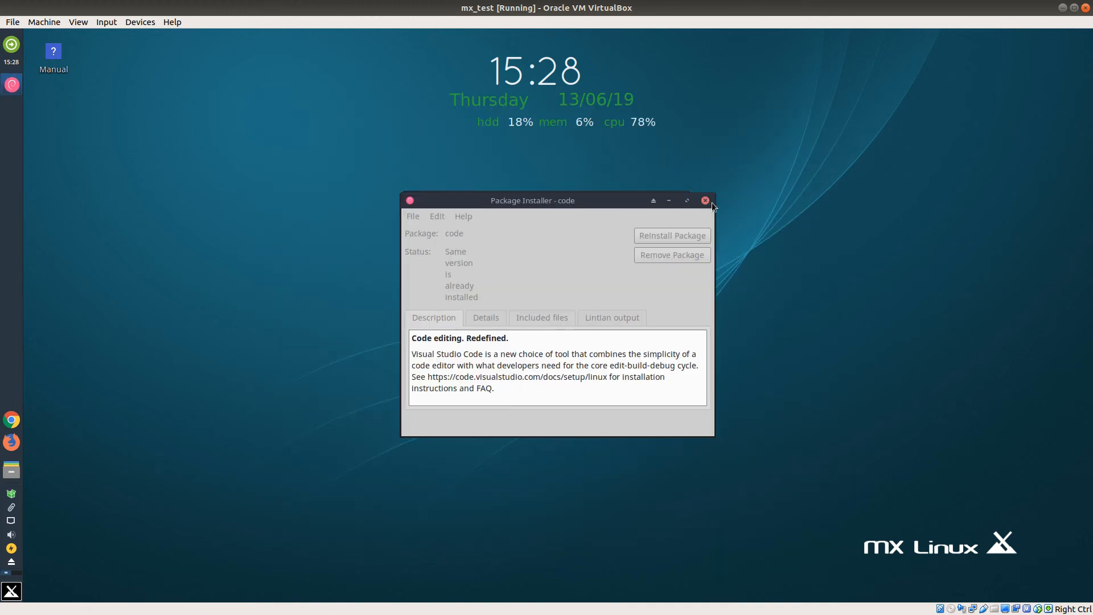
Step: Move the Package Installer window aside and dismiss the notice about permissions granted without a password
drag(633, 205, 647, 307)
click(613, 230)
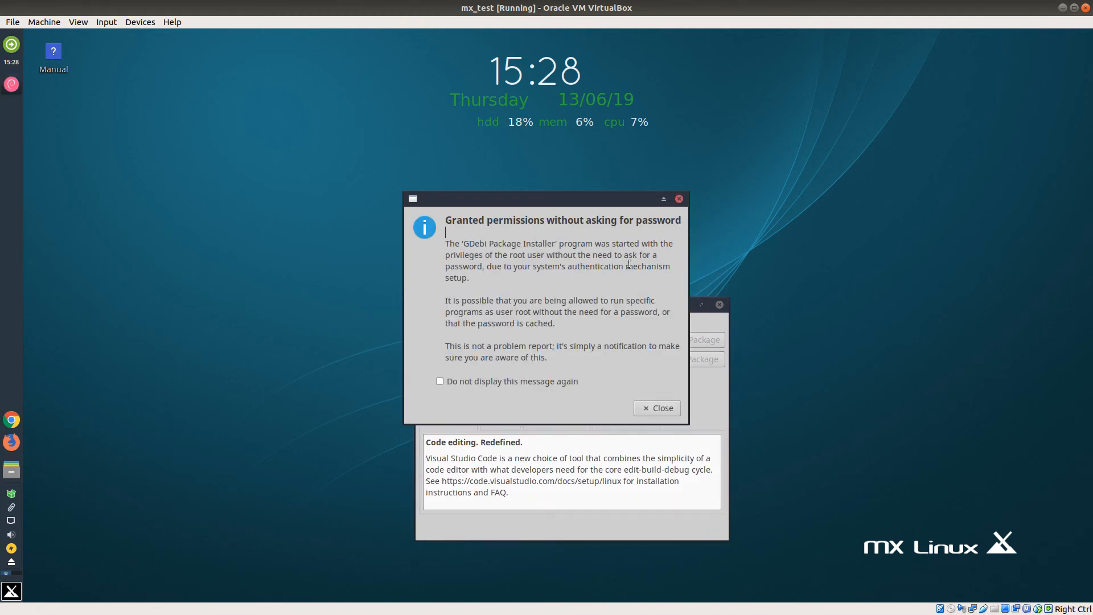
click(661, 408)
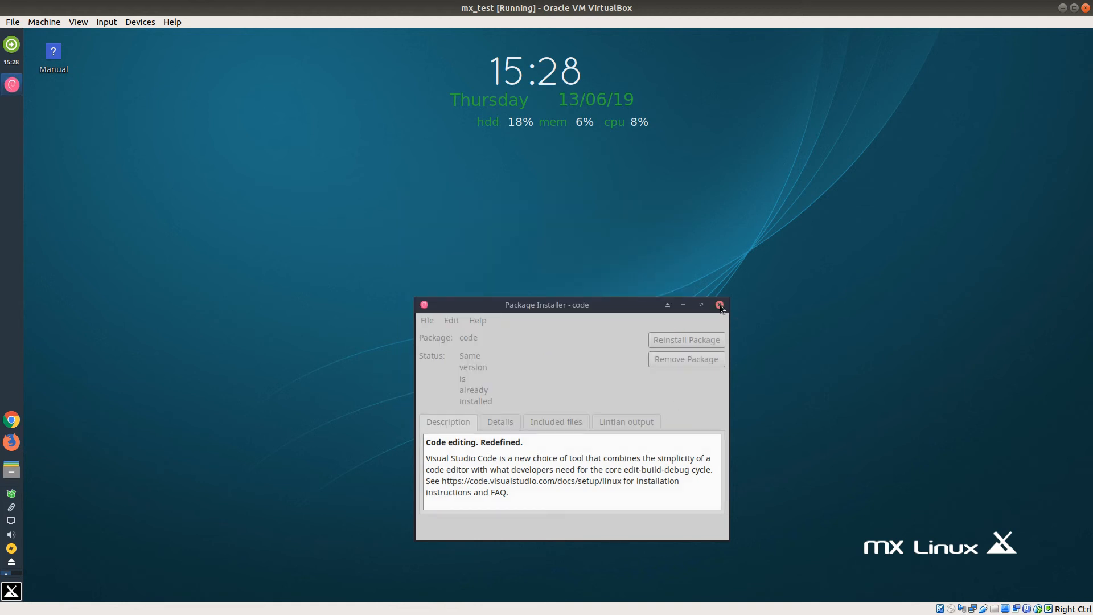
drag(636, 303, 626, 211)
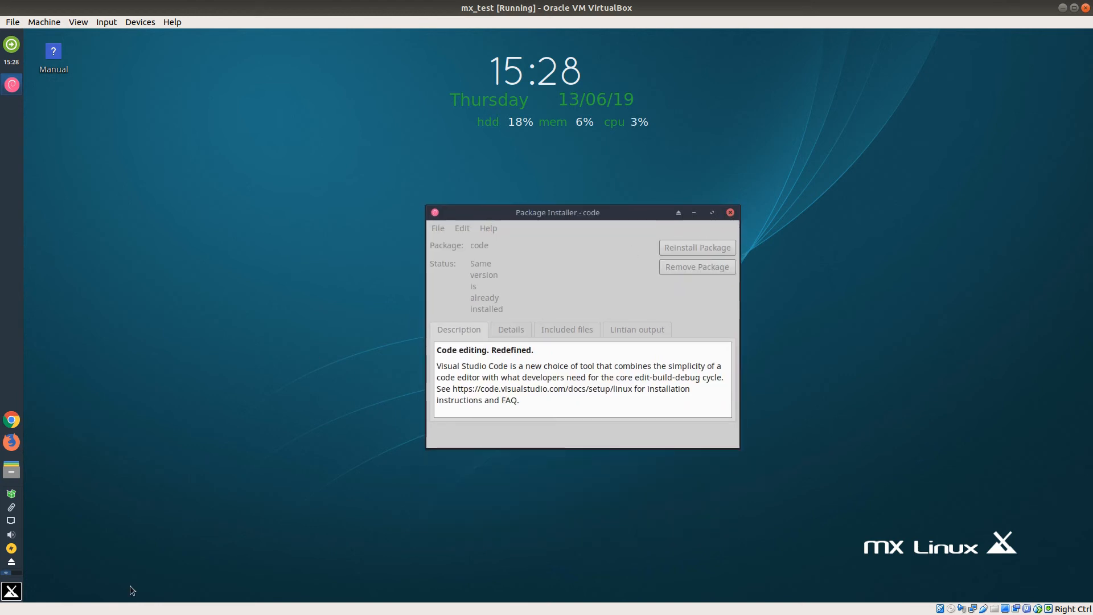
Step: Find "ter" among the installed applications, launch Terminal Emulator and move its window towards the middle of the desktop
click(20, 593)
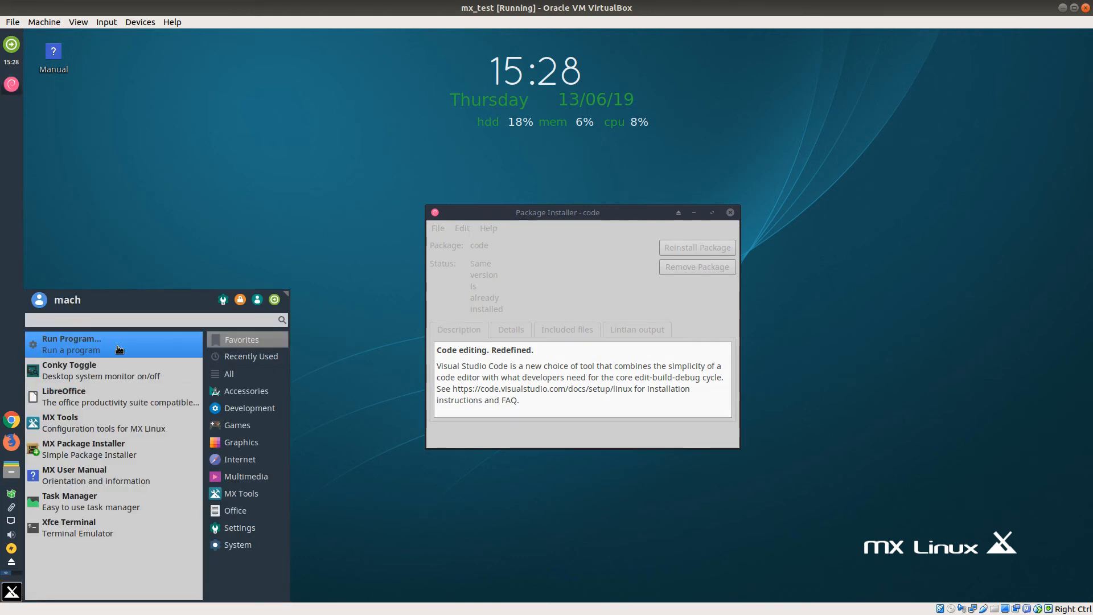
text(ter)
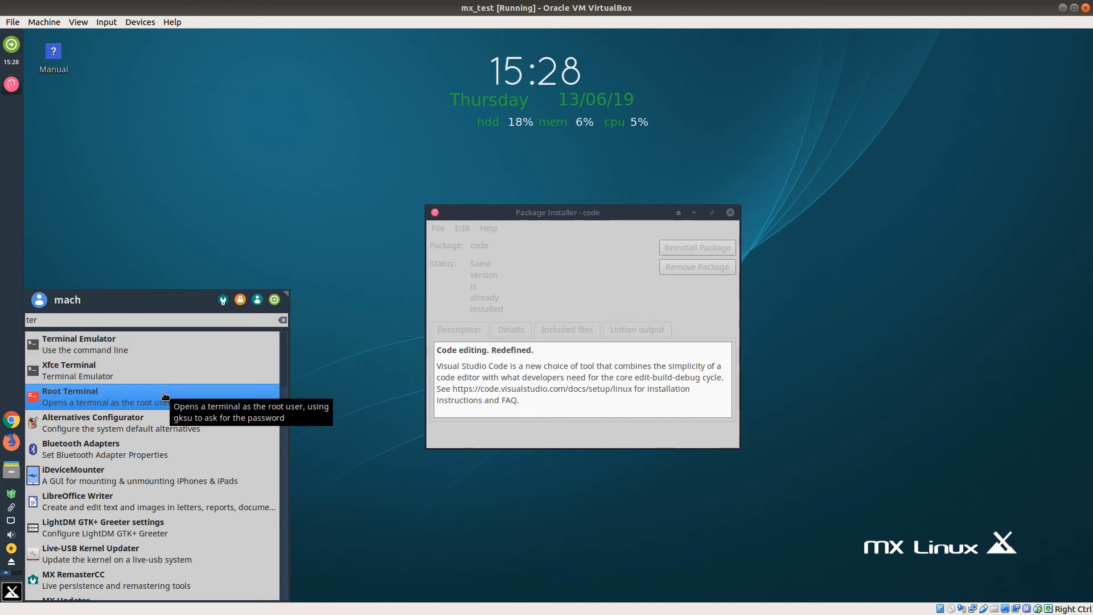
click(147, 354)
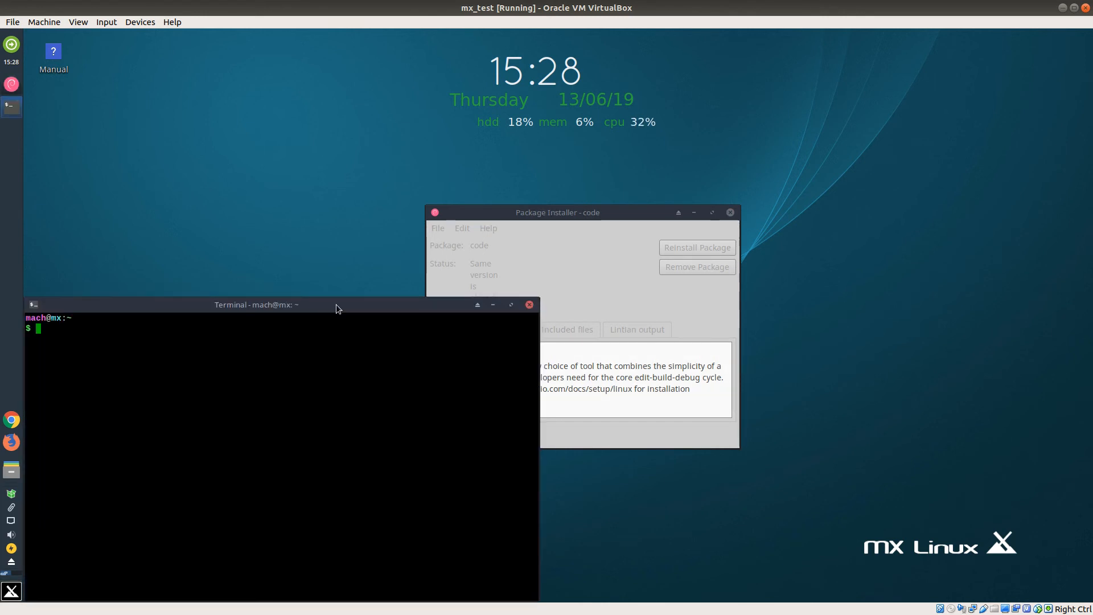
drag(356, 313, 552, 147)
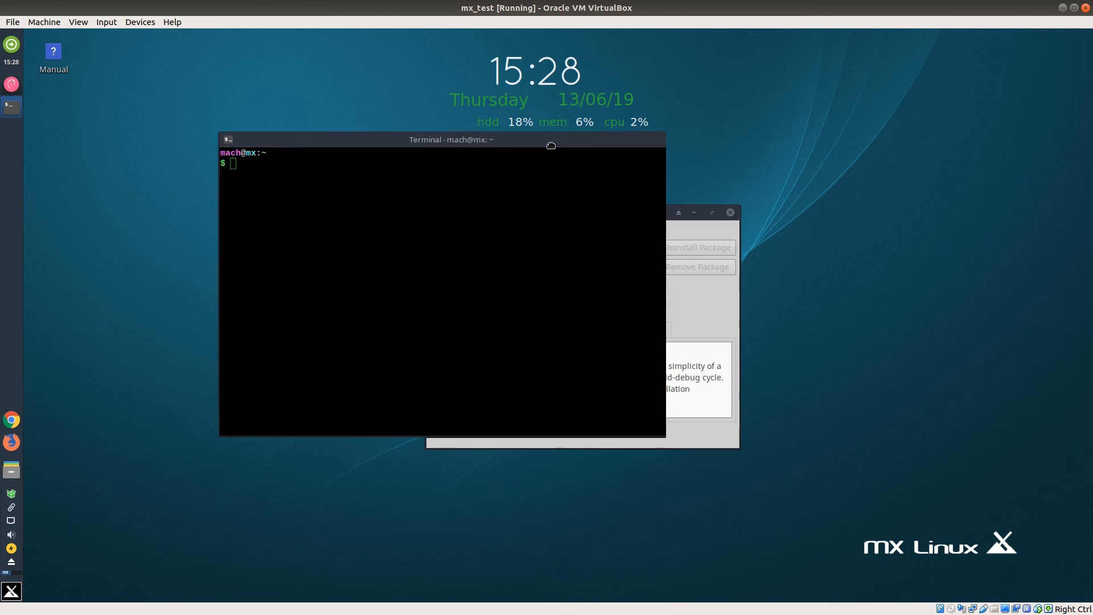
Step: Run sudo apt-get update in the terminal, authenticate with the account password and close the terminal
text(sudo apt)
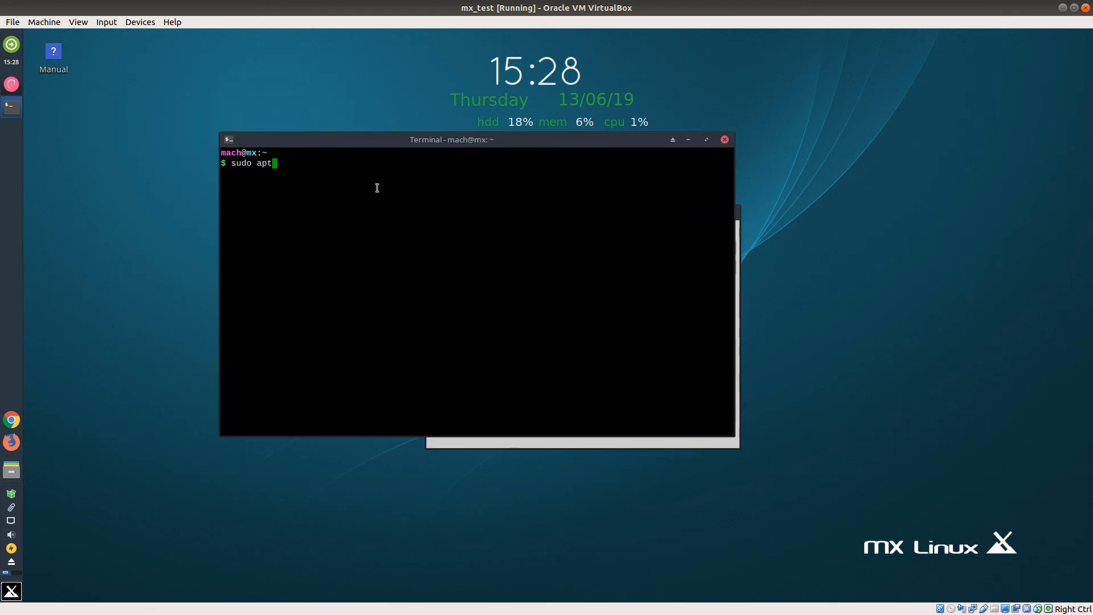
text( update)
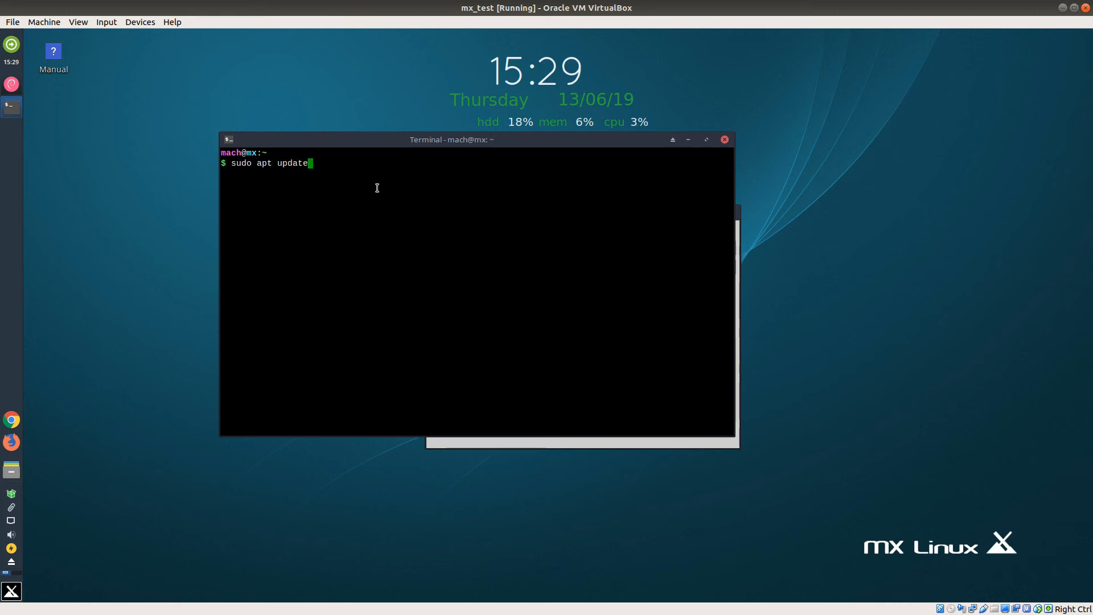
key(Left)
key(Left)
key(Left)
key(Left)
key(Left)
key(Left)
key(Left)
text(-get)
key(Right)
key(Right)
key(Right)
key(Right)
key(Right)
key(Right)
key(Right)
key(Return)
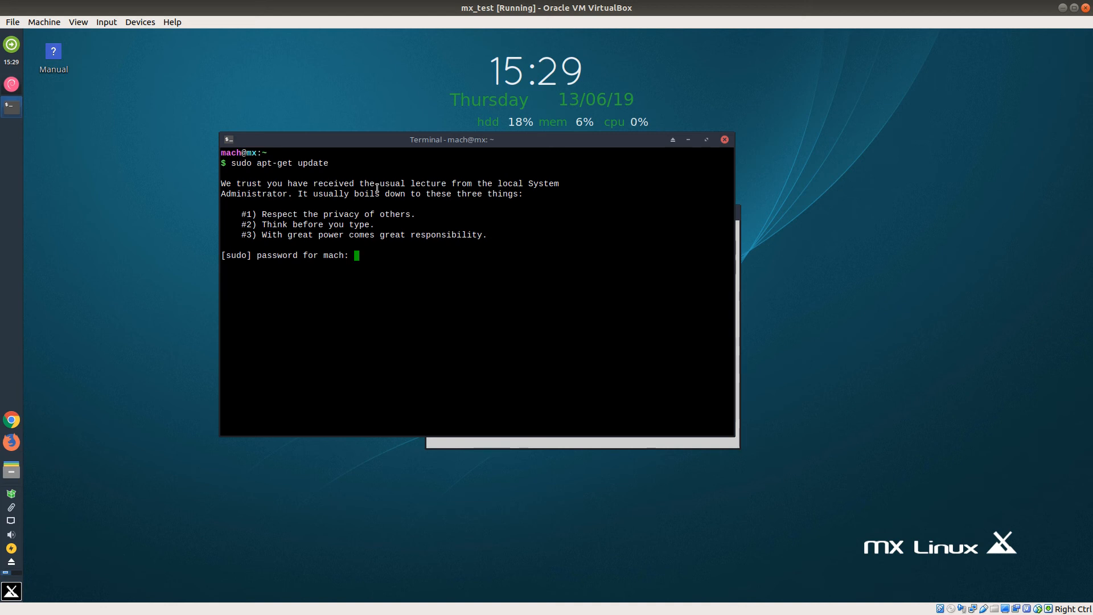
key(Return)
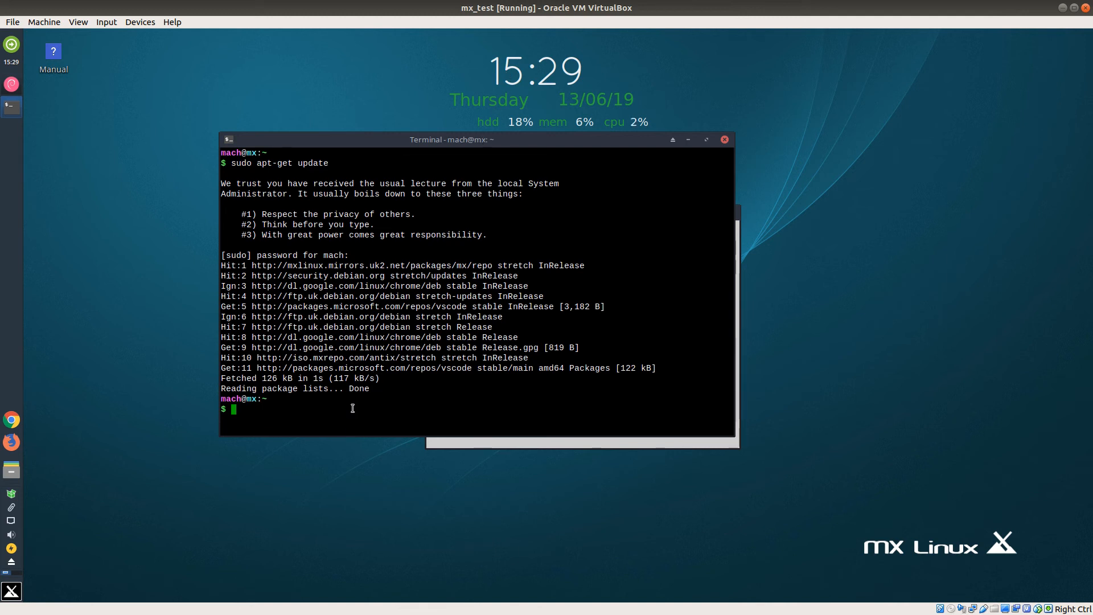
click(724, 140)
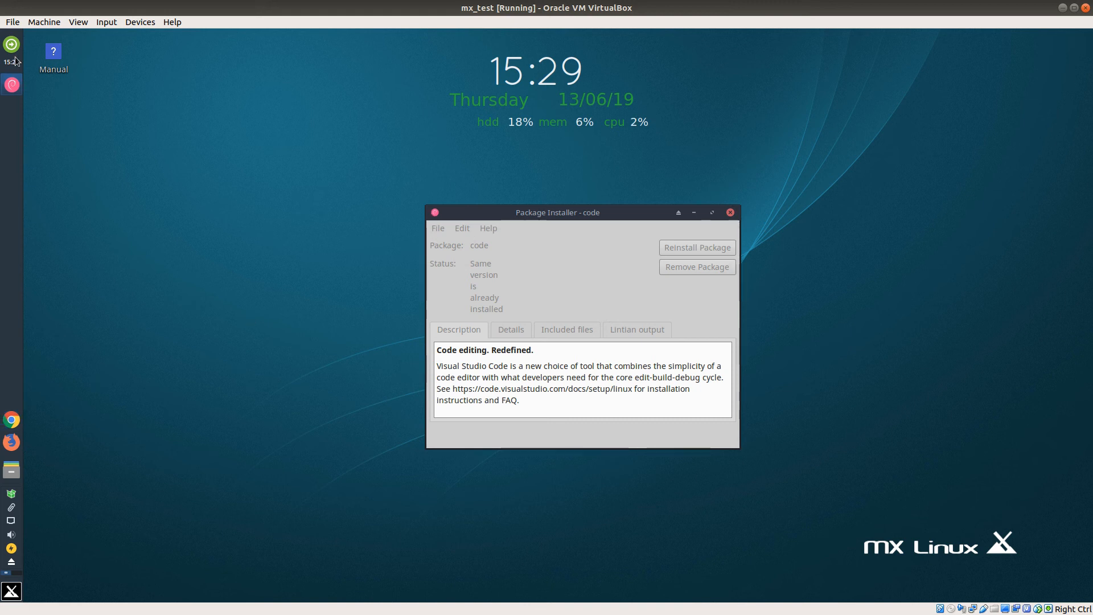
Step: Try to close Package Installer from its panel entry, then move its window and roll it up to its title bar
right_click(16, 95)
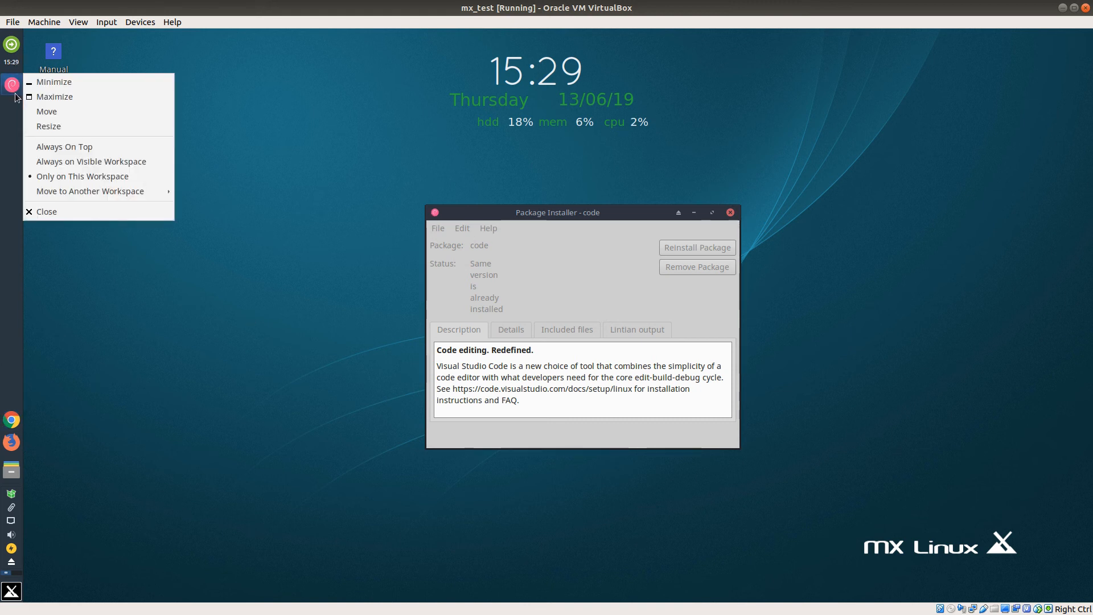
click(79, 217)
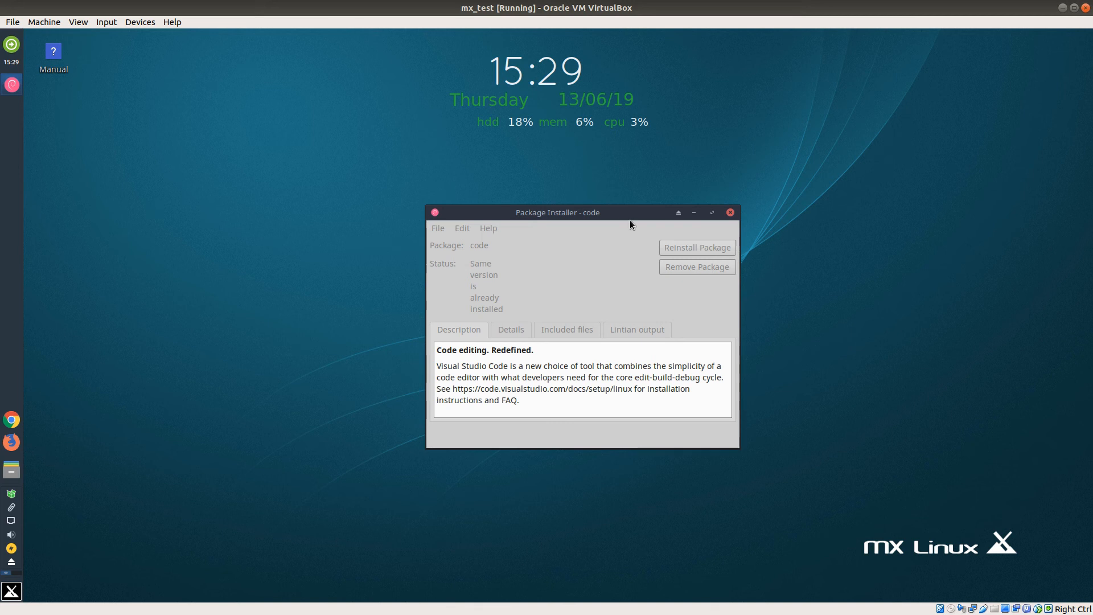
drag(629, 214, 682, 204)
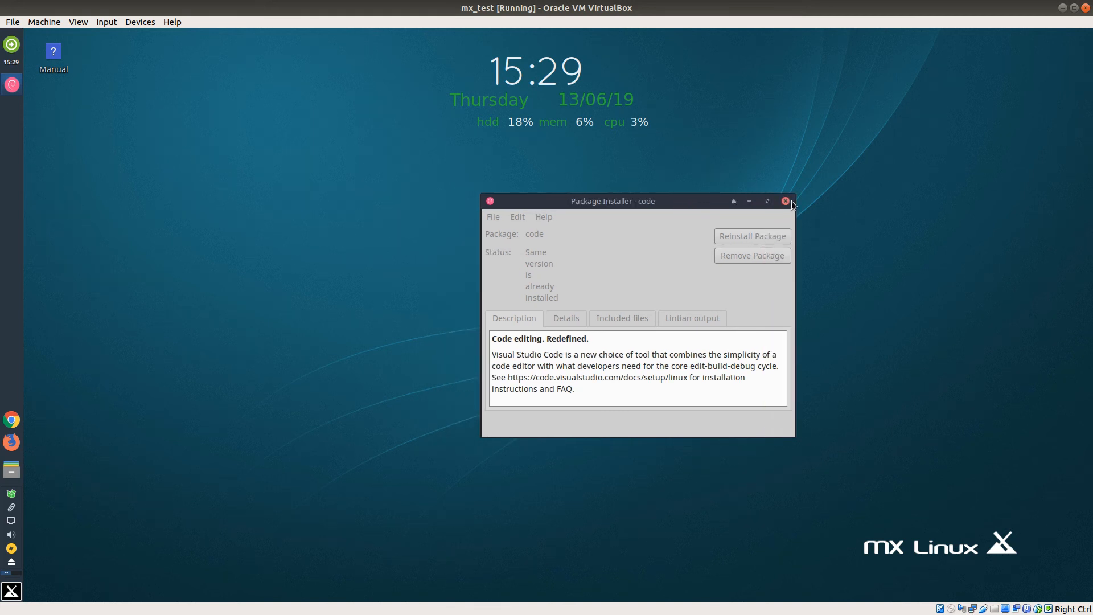
click(734, 202)
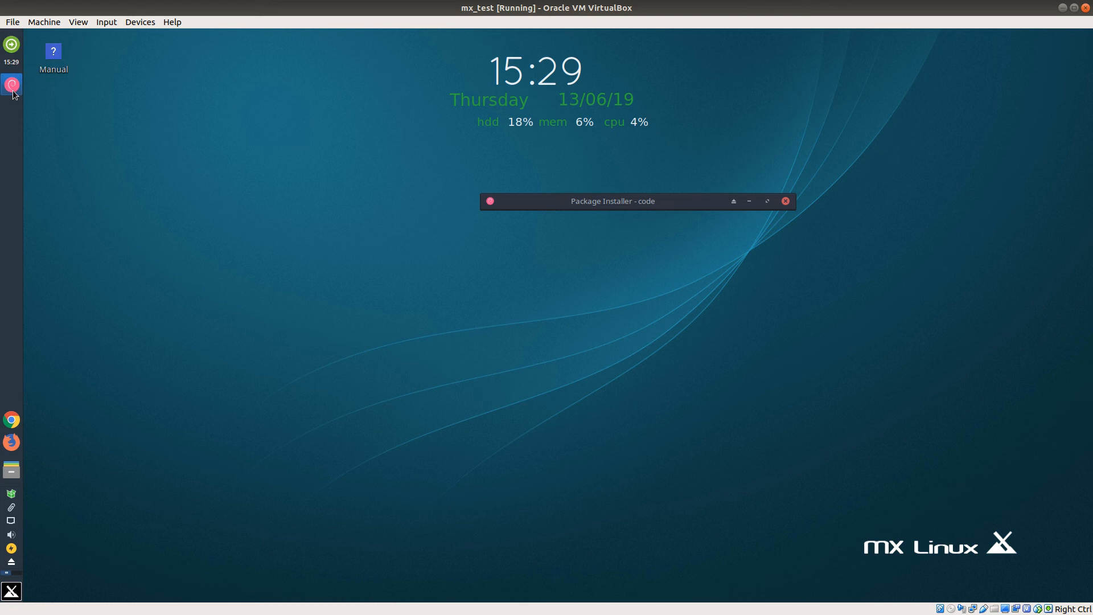
Step: Restart the virtual machine's system from the log-out dialog and log back in with the account password
click(11, 50)
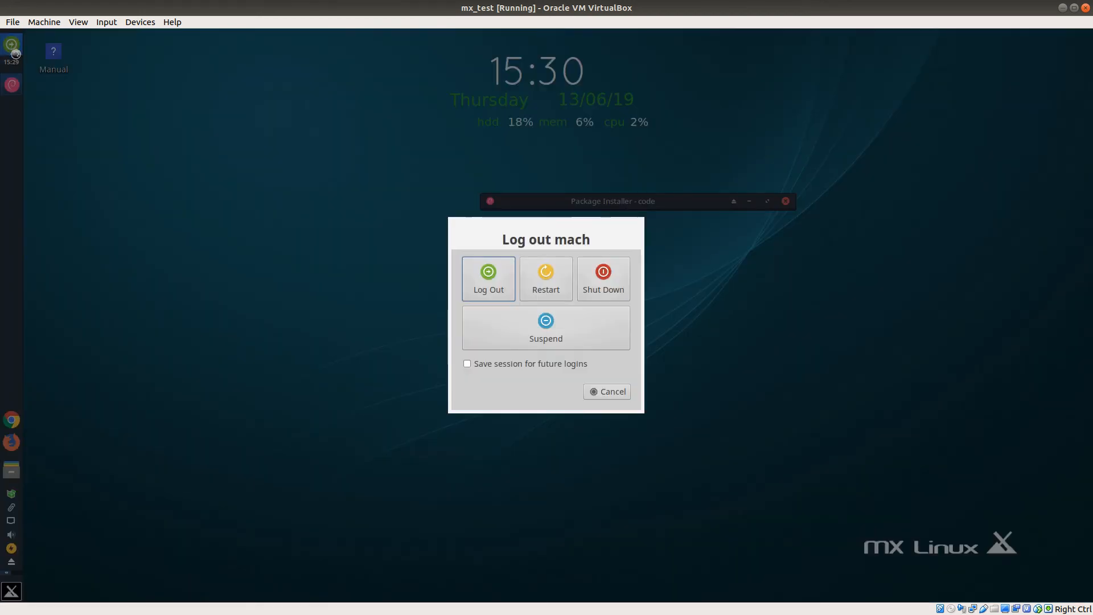
click(543, 277)
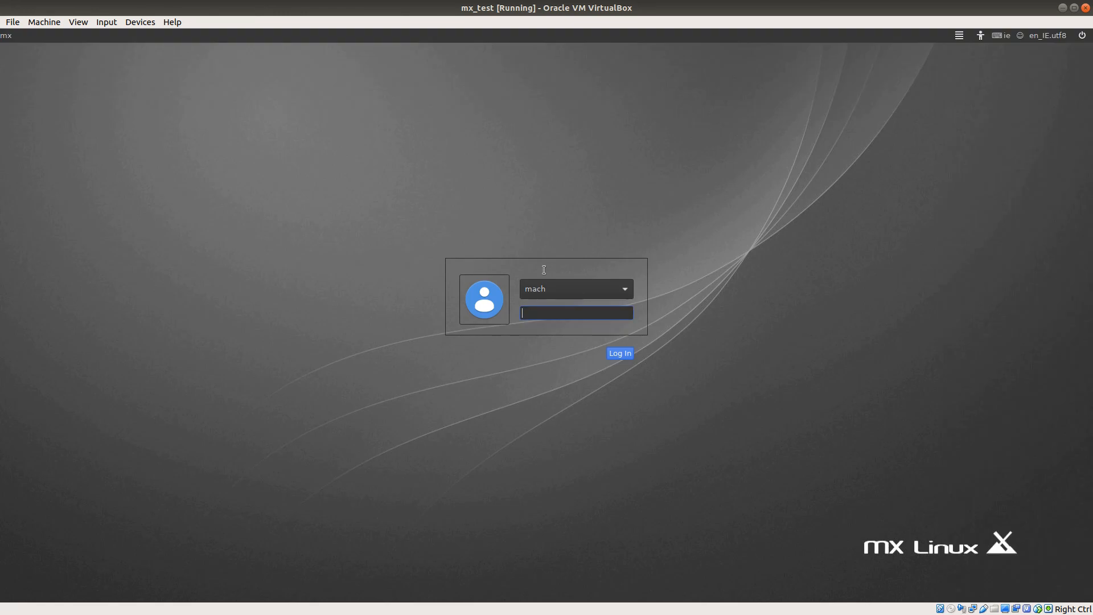
text(•••••••••)
key(Return)
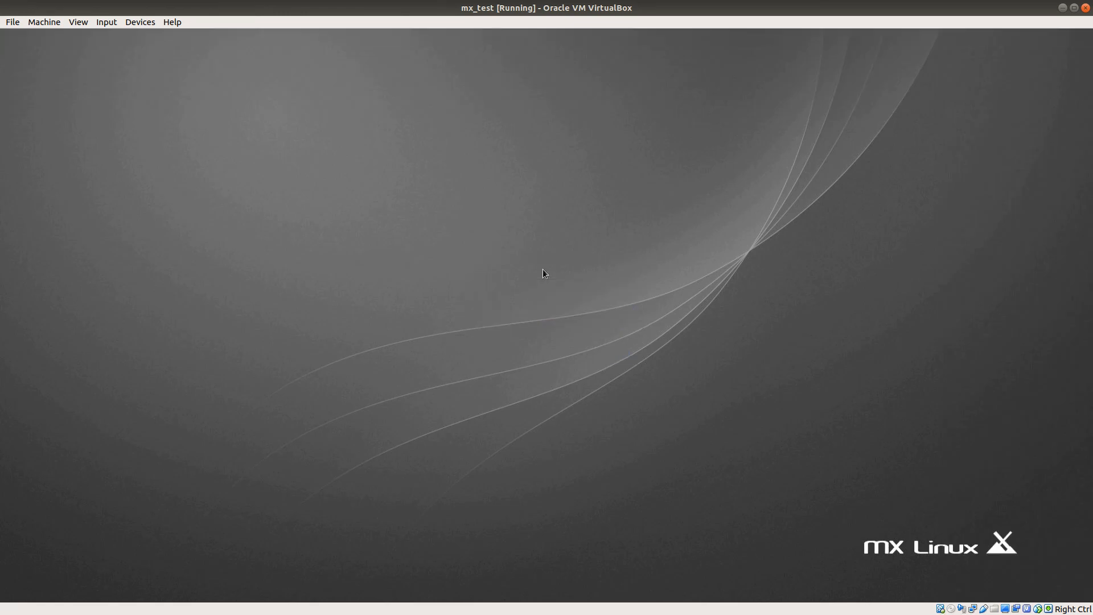